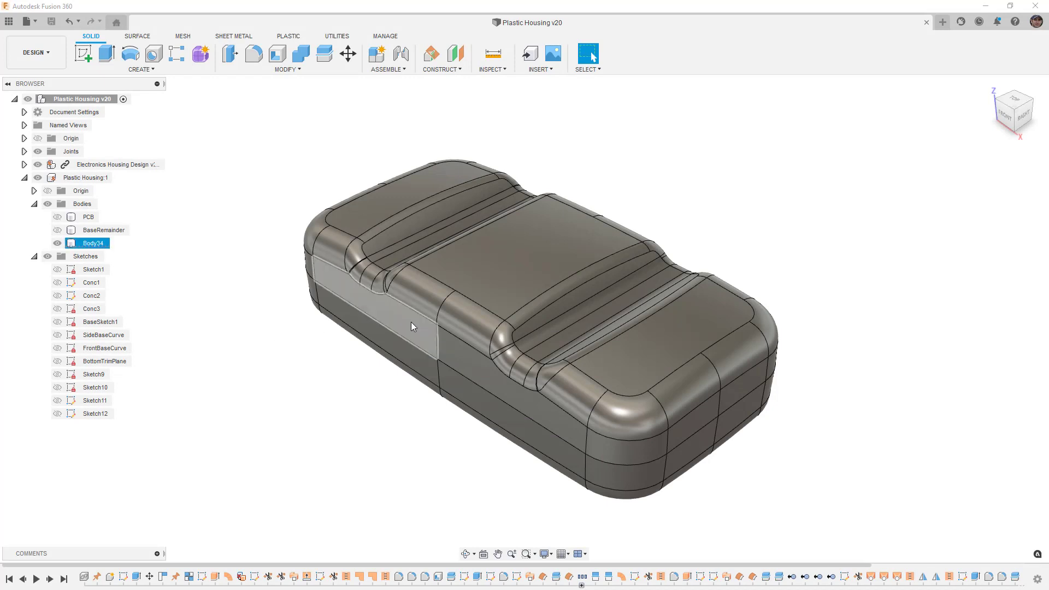
Activate the Plastic Housing component for editing.
{"action": "double_click", "coordinate": [105, 178]}
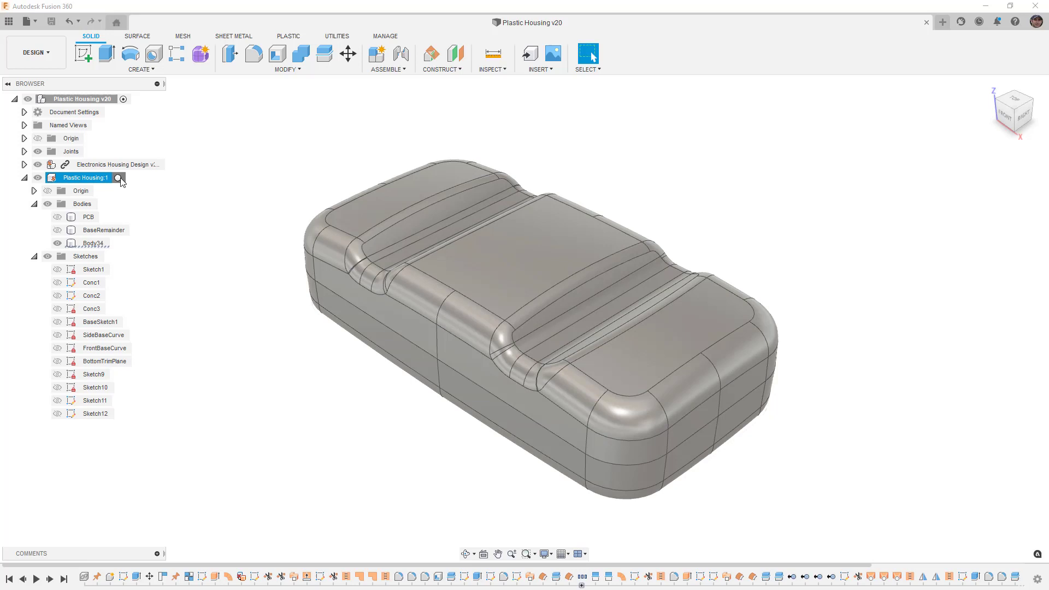
{"action": "left_click", "coordinate": [374, 402]}
{"action": "middle_click_drag", "start_coordinate": [375, 403], "coordinate": [248, 391], "text": "shift"}
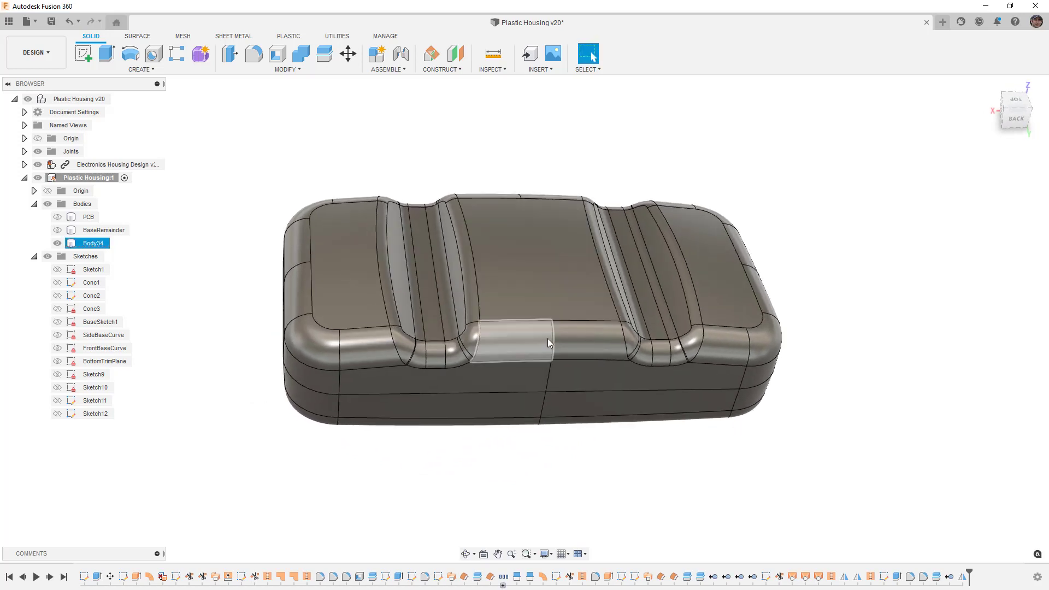
Create a section analysis that cuts crosswise through the middle of the housing.
{"action": "left_click", "coordinate": [495, 69]}
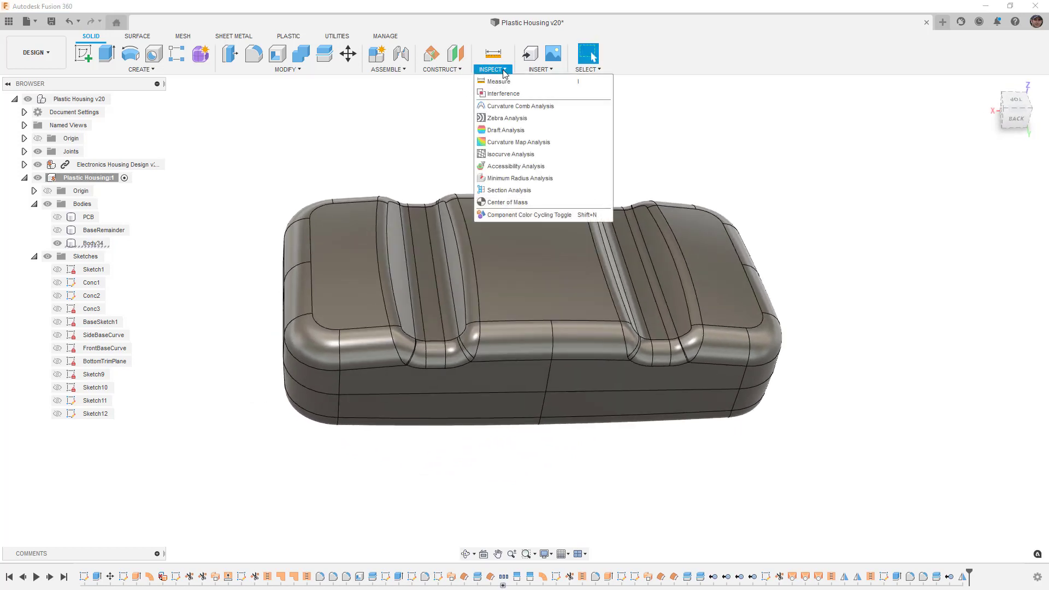
{"action": "left_click", "coordinate": [522, 191]}
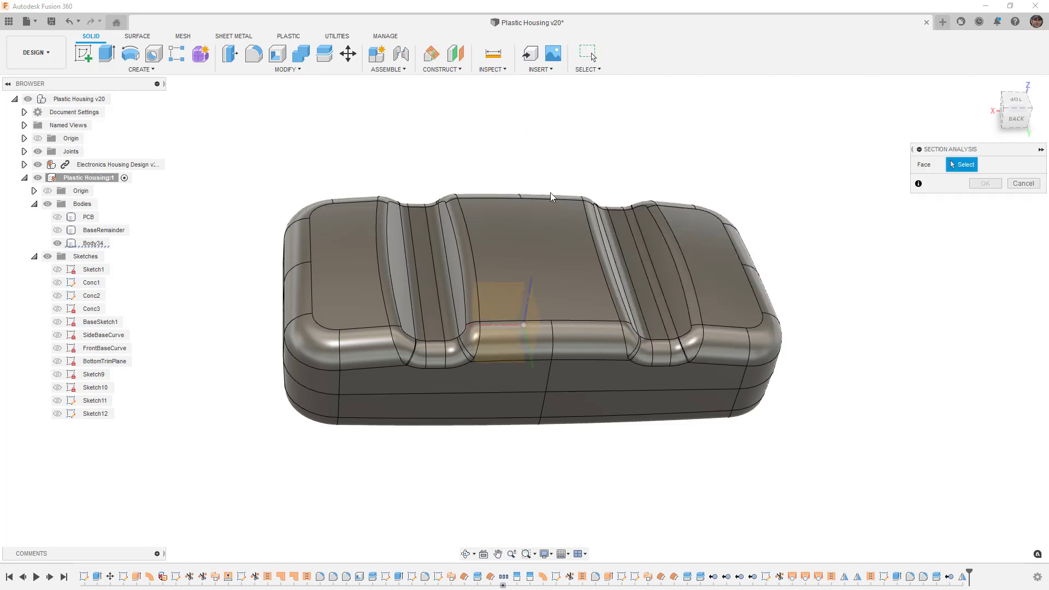
{"action": "left_click", "coordinate": [537, 316]}
{"action": "mouse_move", "coordinate": [557, 310]}
{"action": "middle_mouse_down", "text": "shift"}
{"action": "mouse_move", "coordinate": [587, 295]}
{"action": "mouse_move", "coordinate": [571, 299]}
{"action": "middle_mouse_up", "text": "shift"}
{"action": "left_click", "coordinate": [985, 265]}
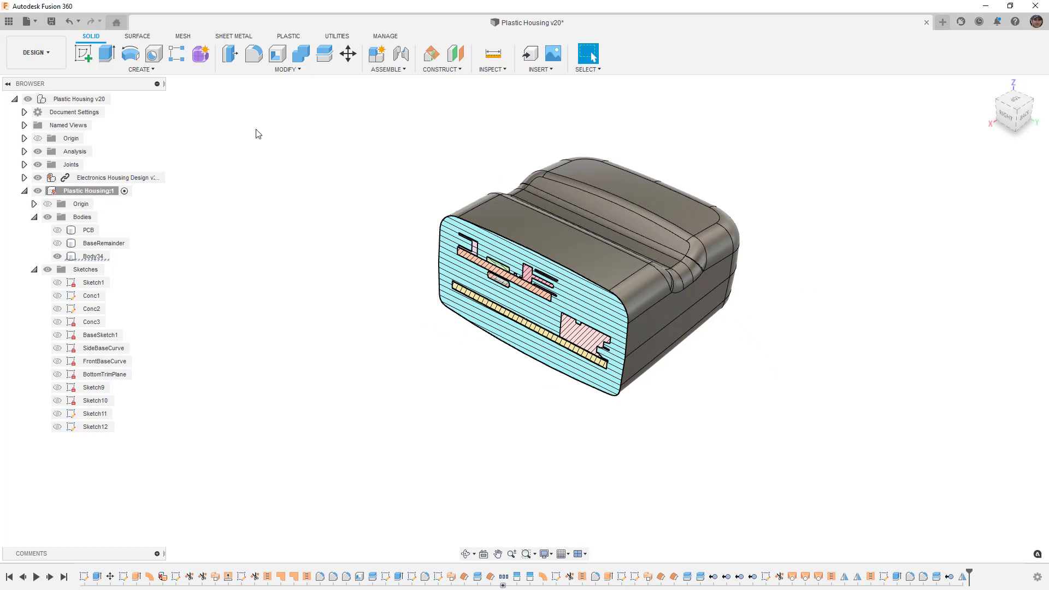
Start a new sketch on the horizontal plane, viewing the housing from the top.
{"action": "left_click", "coordinate": [83, 53]}
{"action": "left_click", "coordinate": [536, 370]}
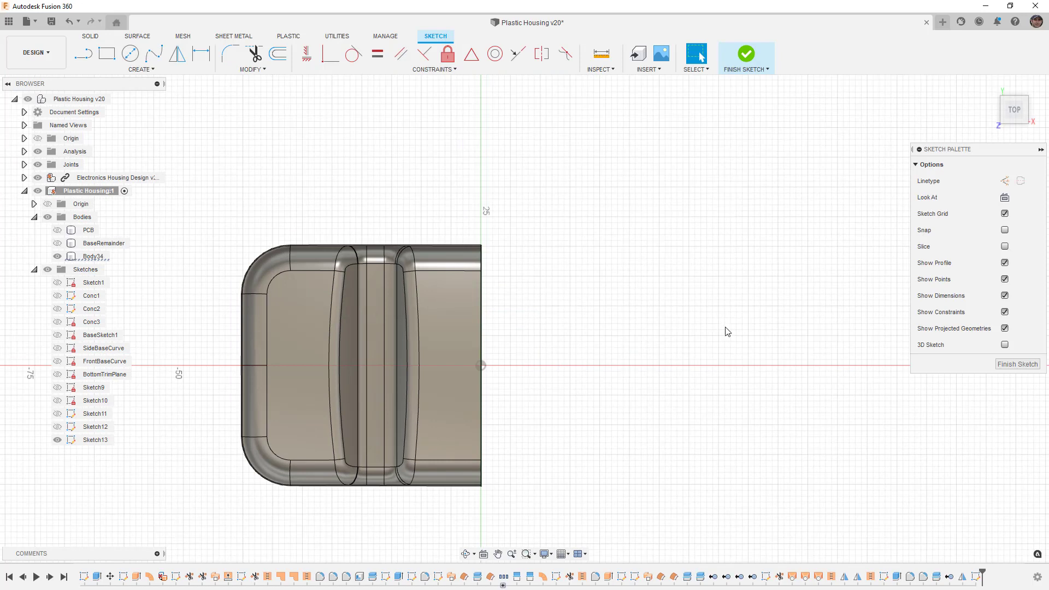
{"action": "scroll", "coordinate": [464, 306], "scroll_direction": "up", "scroll_amount": 2}
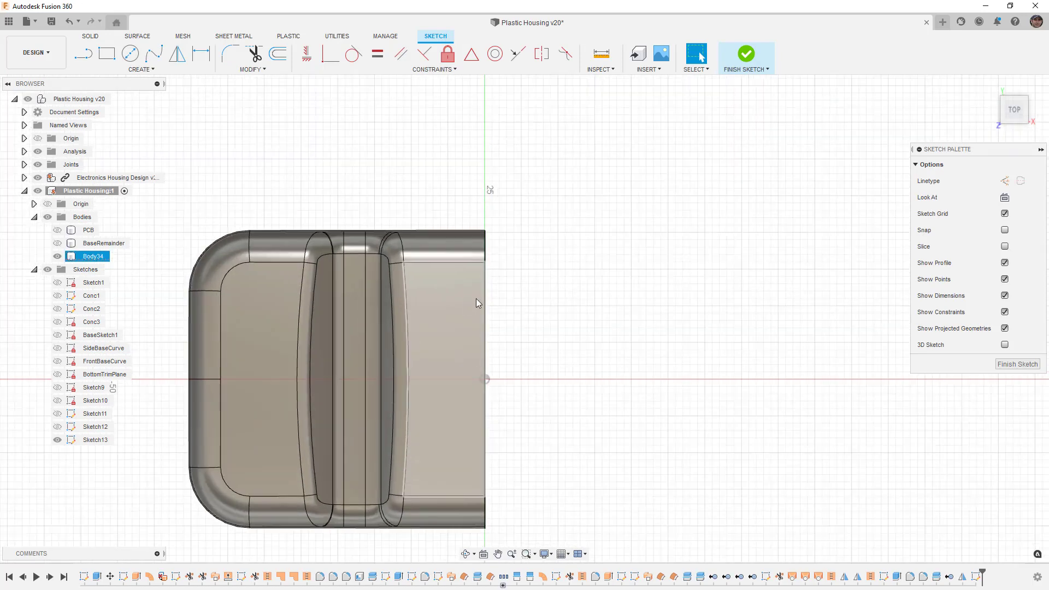
Turn the sketch's Slice option on and back off.
{"action": "left_click", "coordinate": [1005, 246]}
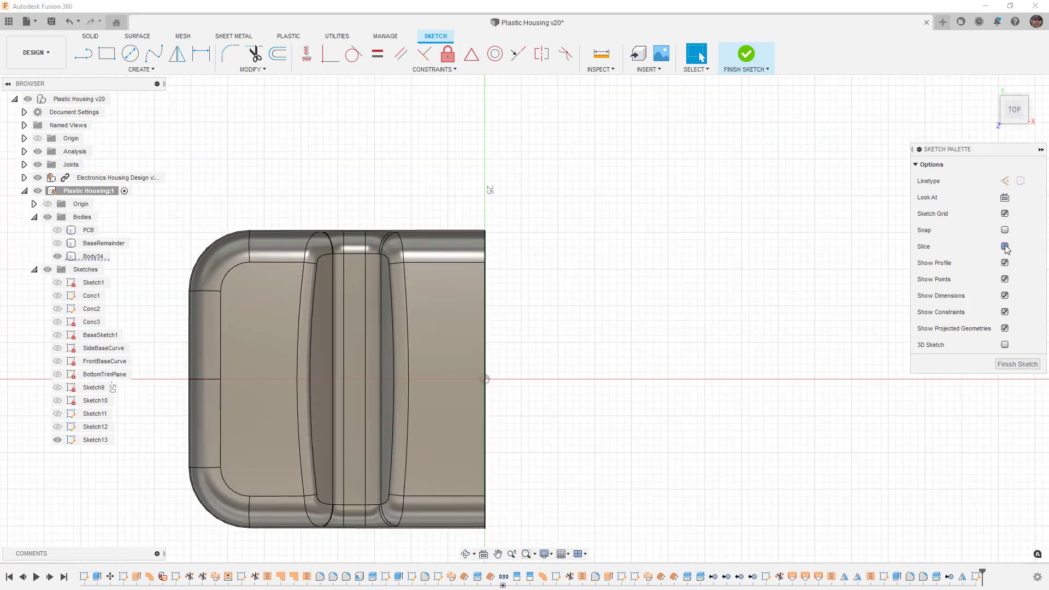
{"action": "left_click", "coordinate": [1005, 247]}
{"action": "scroll", "coordinate": [526, 296], "scroll_direction": "down", "scroll_amount": 2}
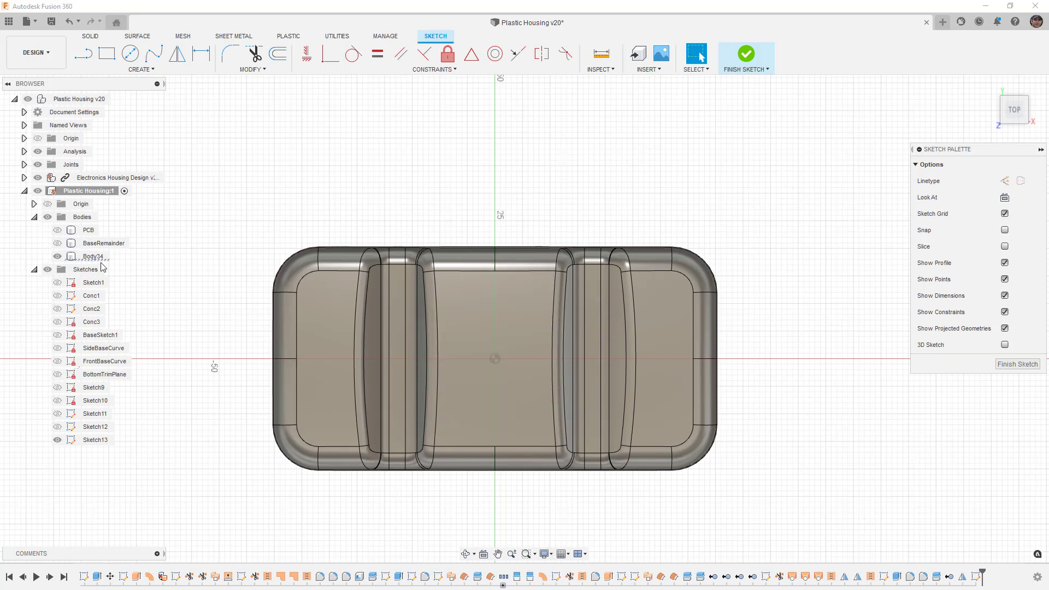
Try Body34 at 40% opacity, and restore it to 100%.
{"action": "right_click", "coordinate": [101, 257]}
{"action": "mouse_move", "coordinate": [200, 458]}
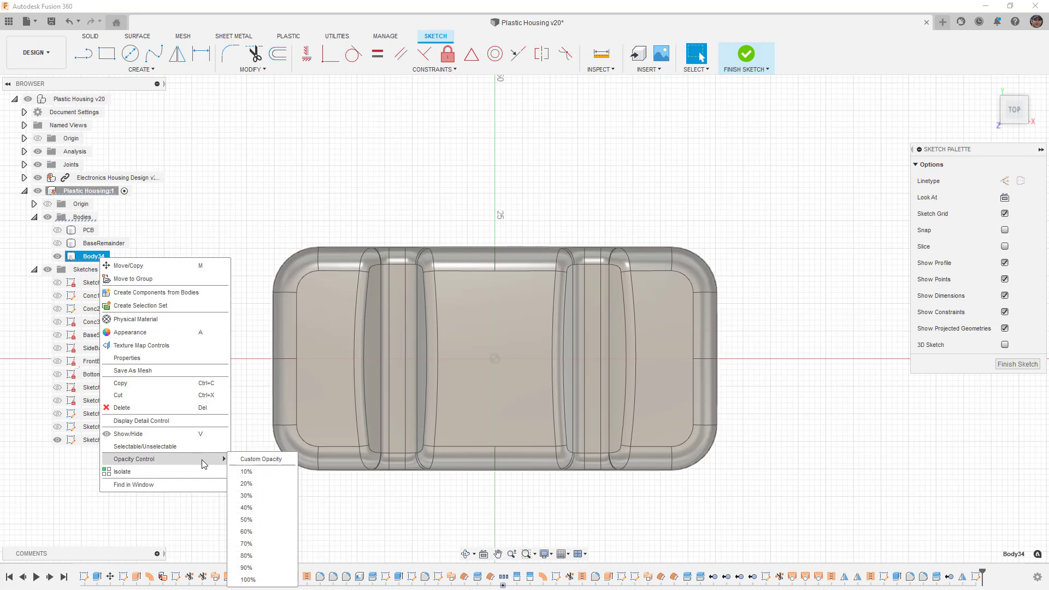
{"action": "left_click", "coordinate": [256, 510]}
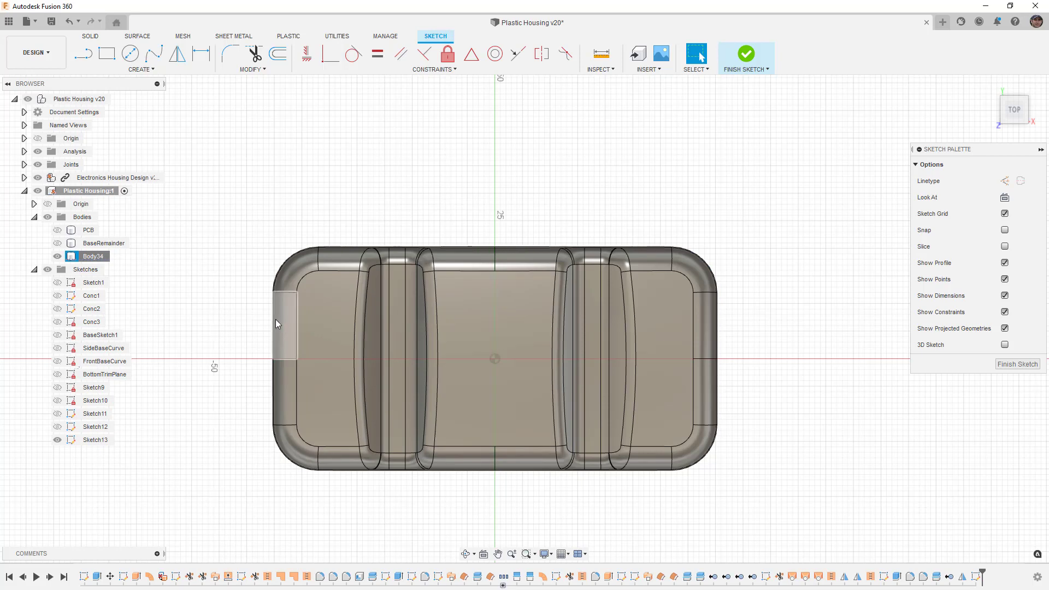
{"action": "right_click", "coordinate": [85, 258]}
{"action": "mouse_move", "coordinate": [168, 458]}
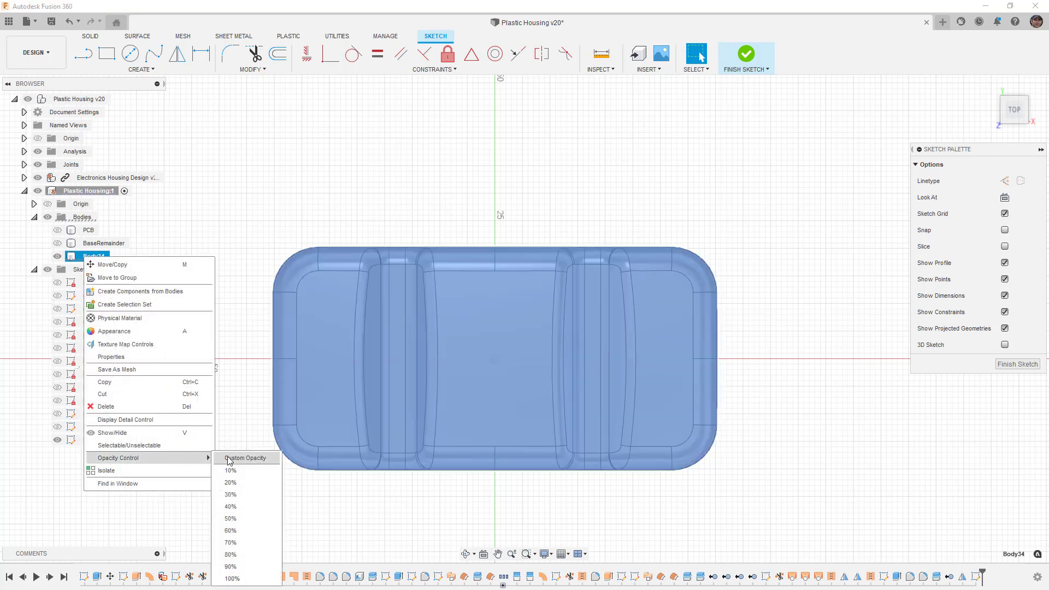
{"action": "left_click", "coordinate": [246, 575]}
{"action": "left_click", "coordinate": [218, 291]}
Make the Plastic Housing component semi-transparent to reveal the circuit board, and restore its full opacity.
{"action": "right_click", "coordinate": [91, 190]}
{"action": "mouse_move", "coordinate": [158, 454]}
{"action": "left_click", "coordinate": [223, 491]}
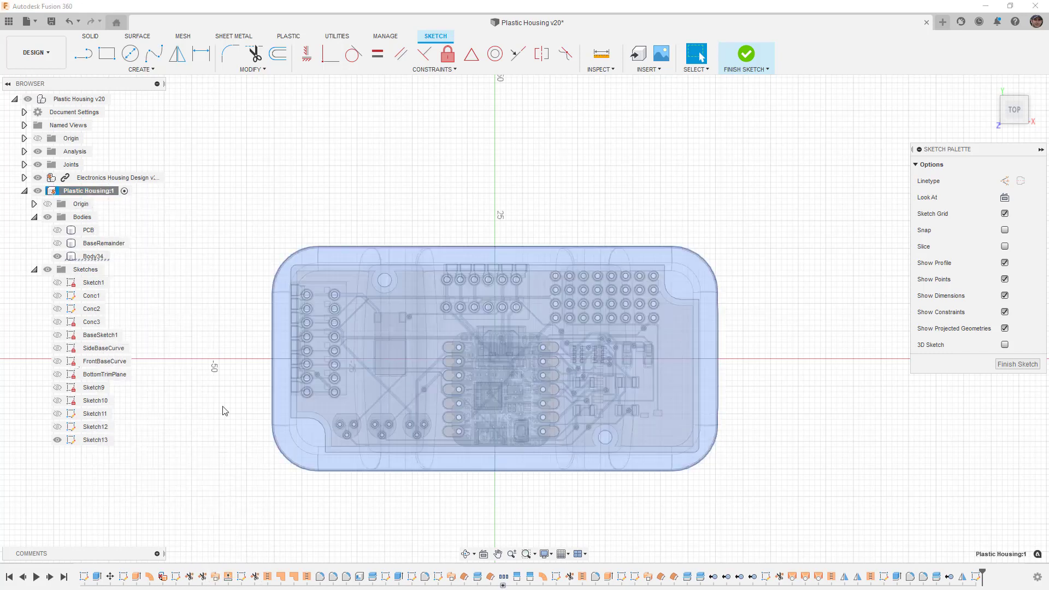
{"action": "left_click", "coordinate": [224, 432]}
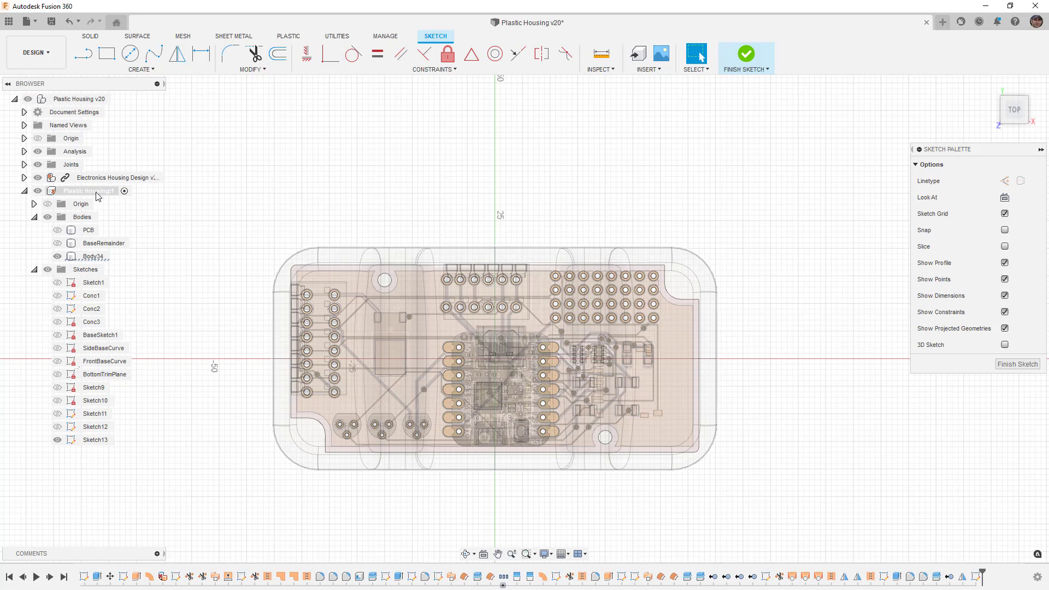
{"action": "right_click", "coordinate": [97, 192]}
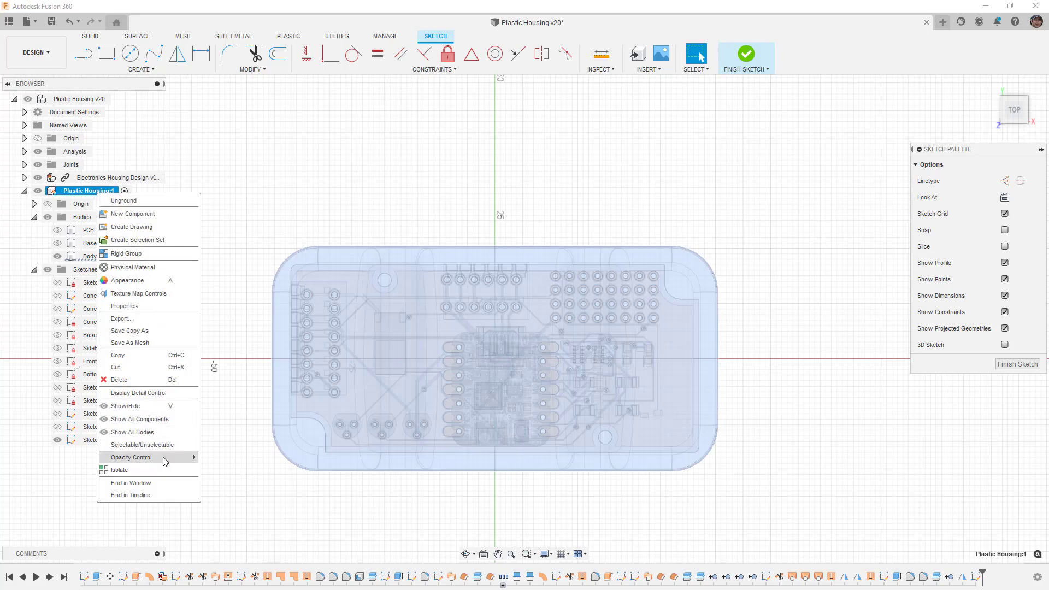
{"action": "mouse_move", "coordinate": [192, 454]}
{"action": "left_click", "coordinate": [241, 576]}
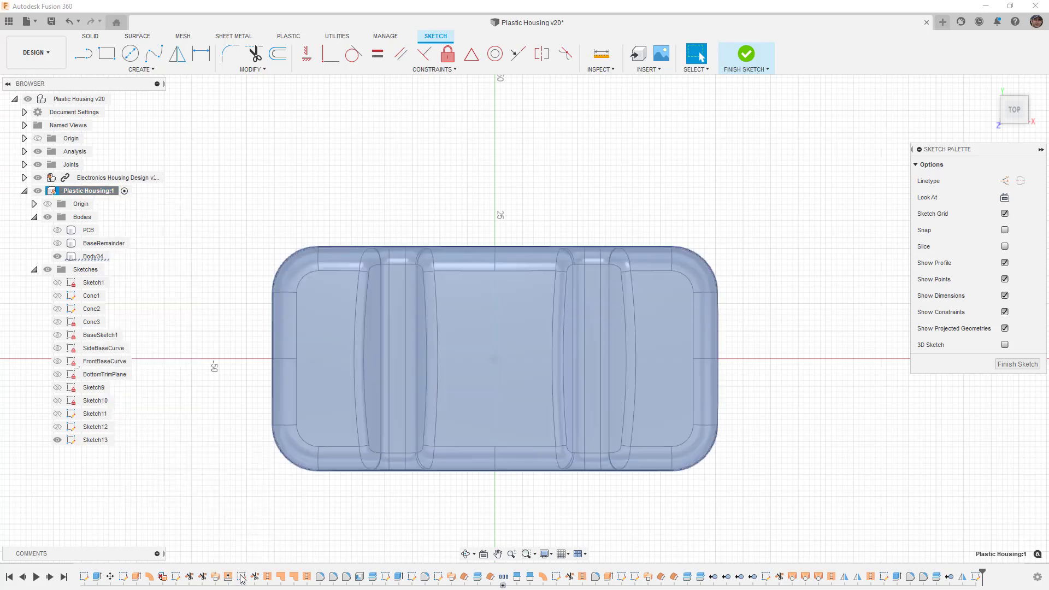
Change the visual style to Wireframe so the board inside the housing can be seen.
{"action": "left_click", "coordinate": [555, 557]}
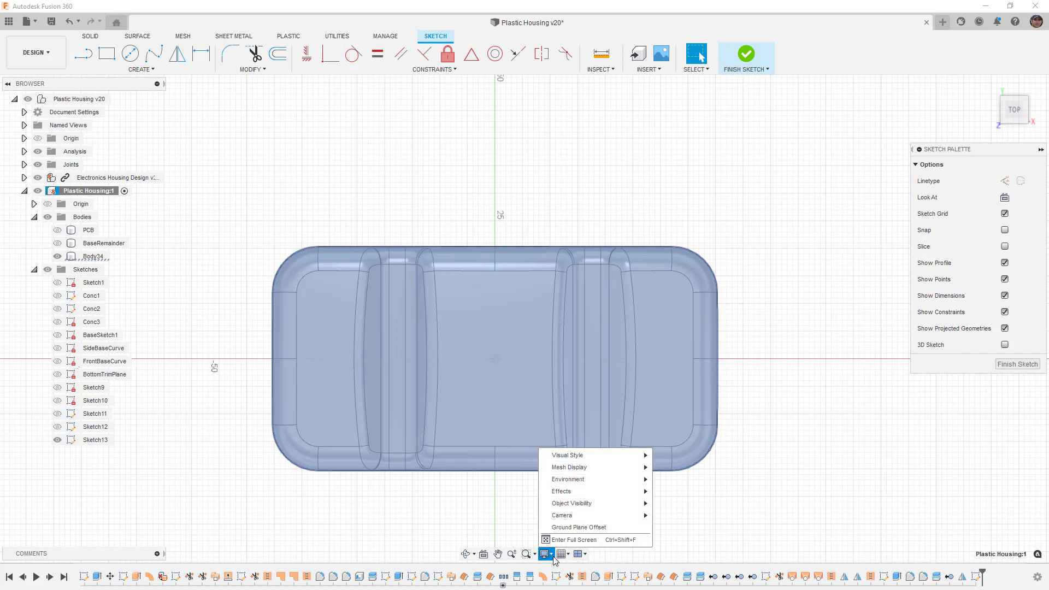
{"action": "mouse_move", "coordinate": [627, 462]}
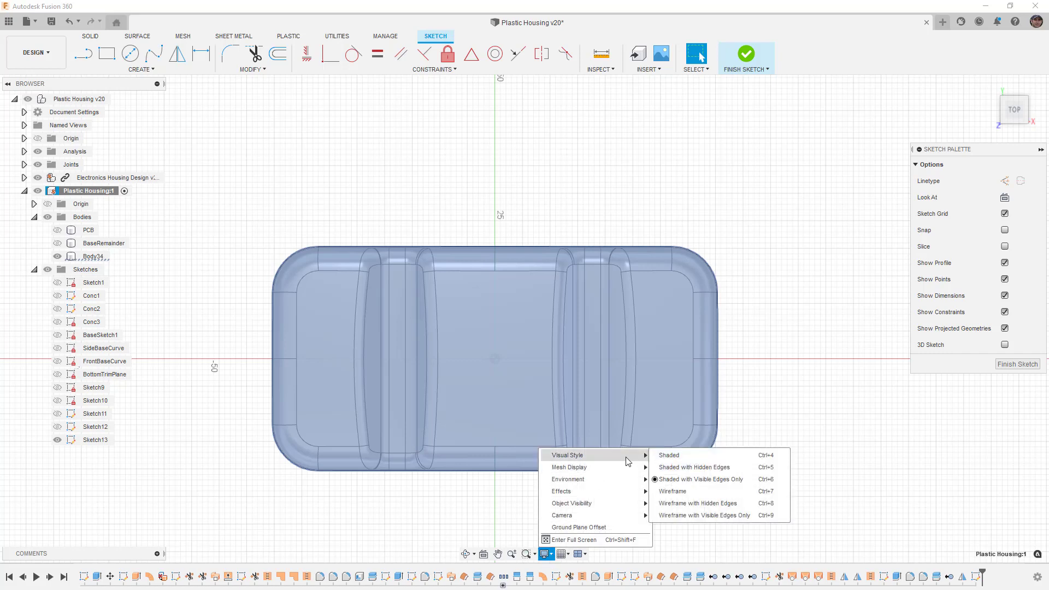
{"action": "left_click", "coordinate": [697, 492]}
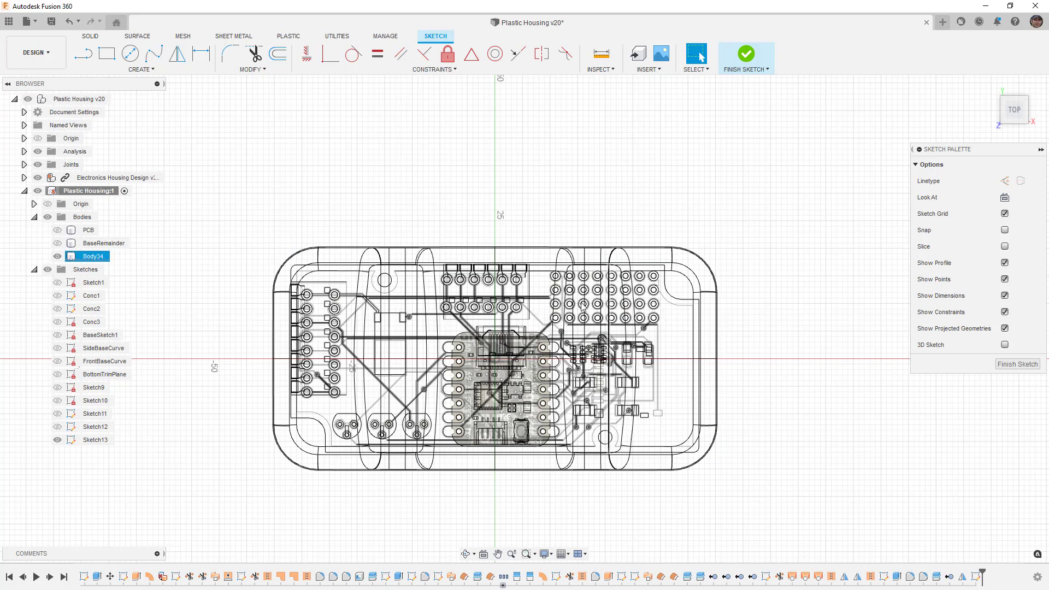
{"action": "scroll", "coordinate": [474, 331], "scroll_direction": "up", "scroll_amount": 5}
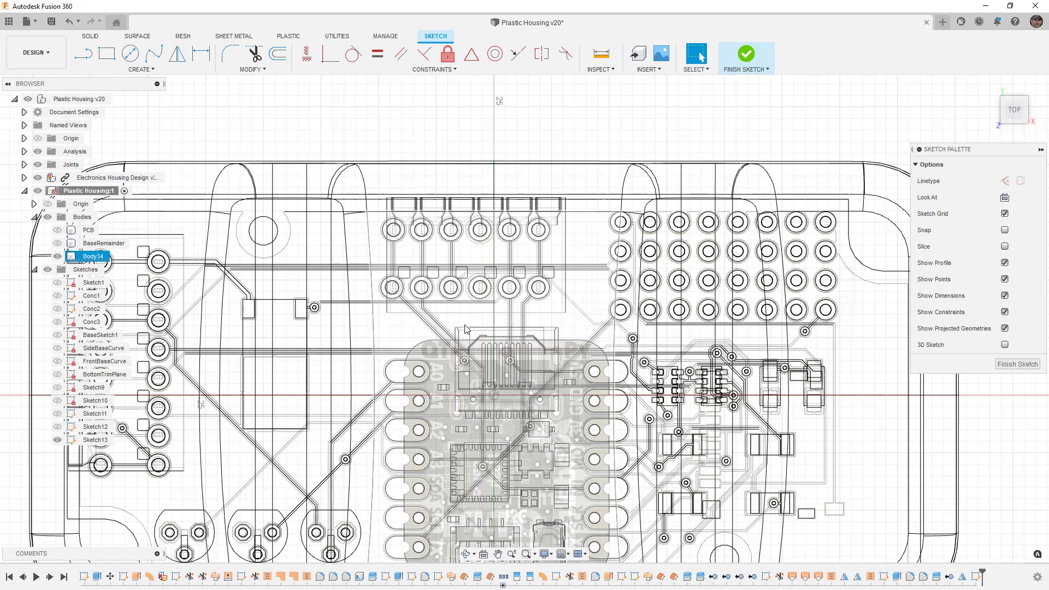
{"action": "scroll", "coordinate": [474, 322], "scroll_direction": "down", "scroll_amount": 3}
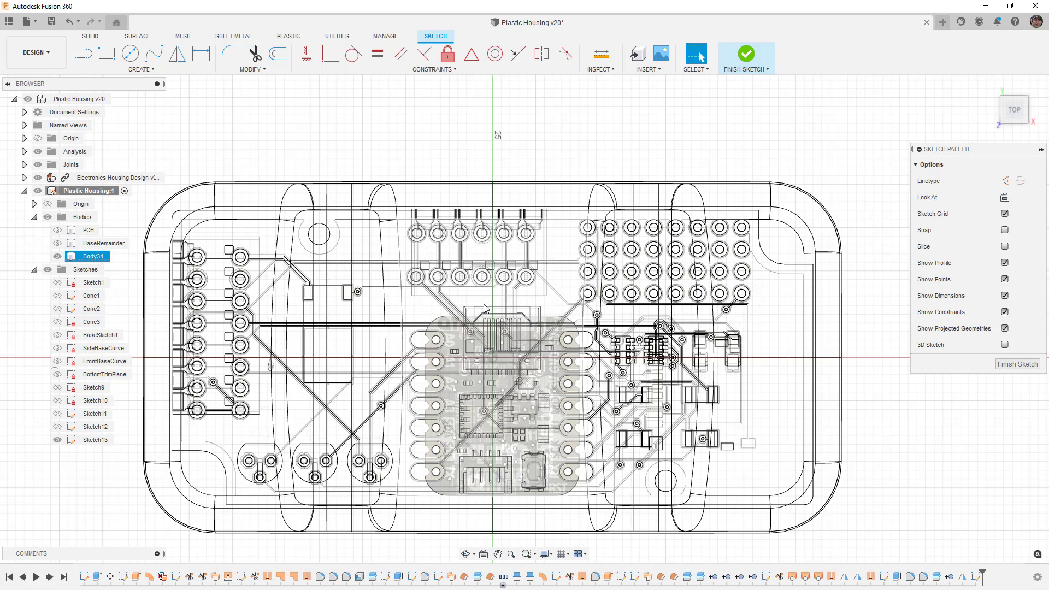
{"action": "left_click", "coordinate": [441, 160]}
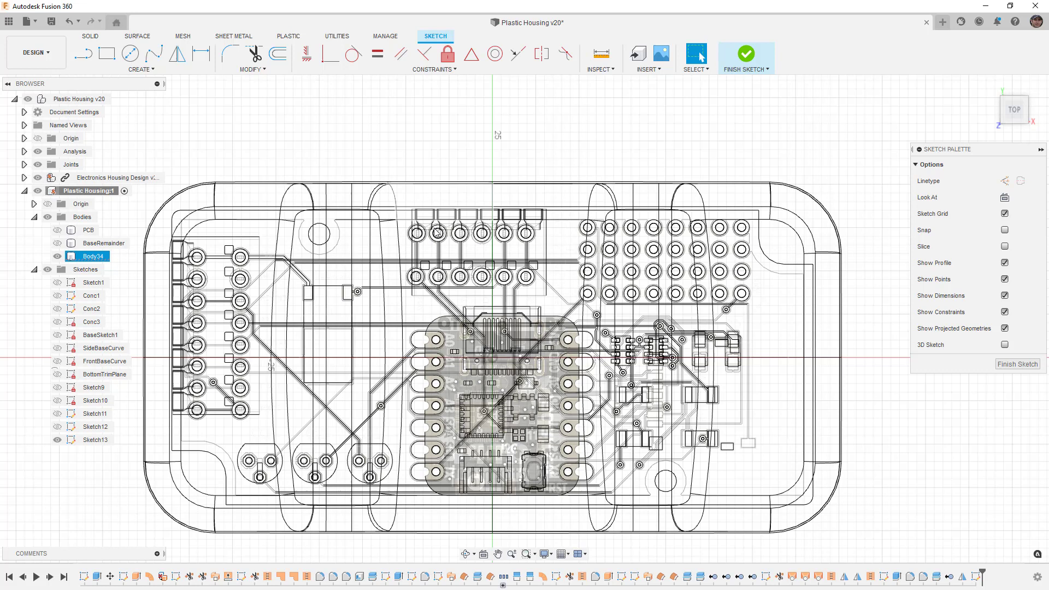
{"action": "left_click", "coordinate": [445, 306]}
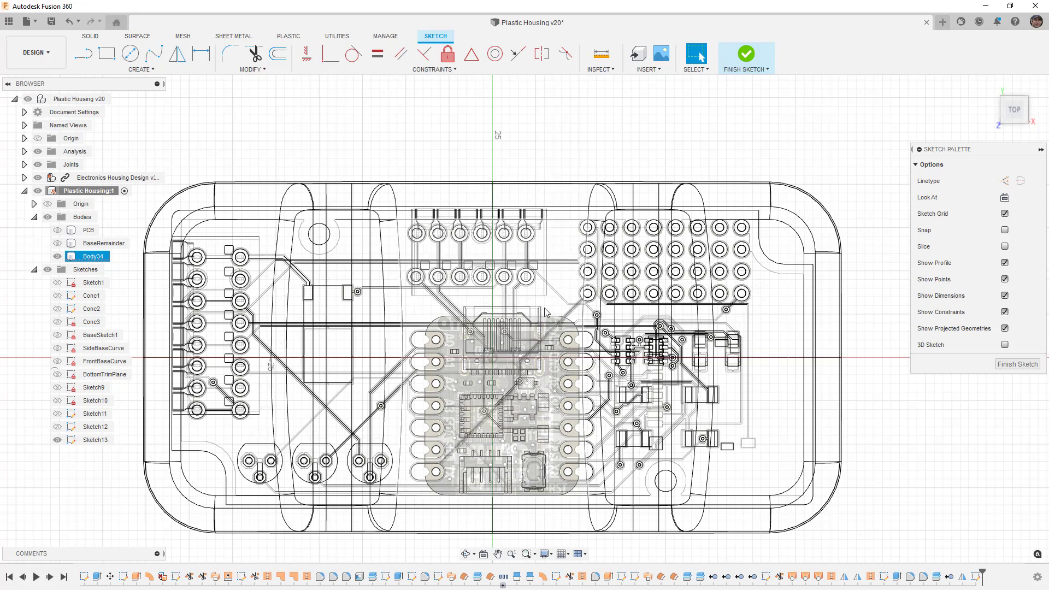
Project only the outer straight edge of the connector on the QT PY board into the sketch.
{"action": "scroll", "coordinate": [551, 305], "scroll_direction": "up", "scroll_amount": 2}
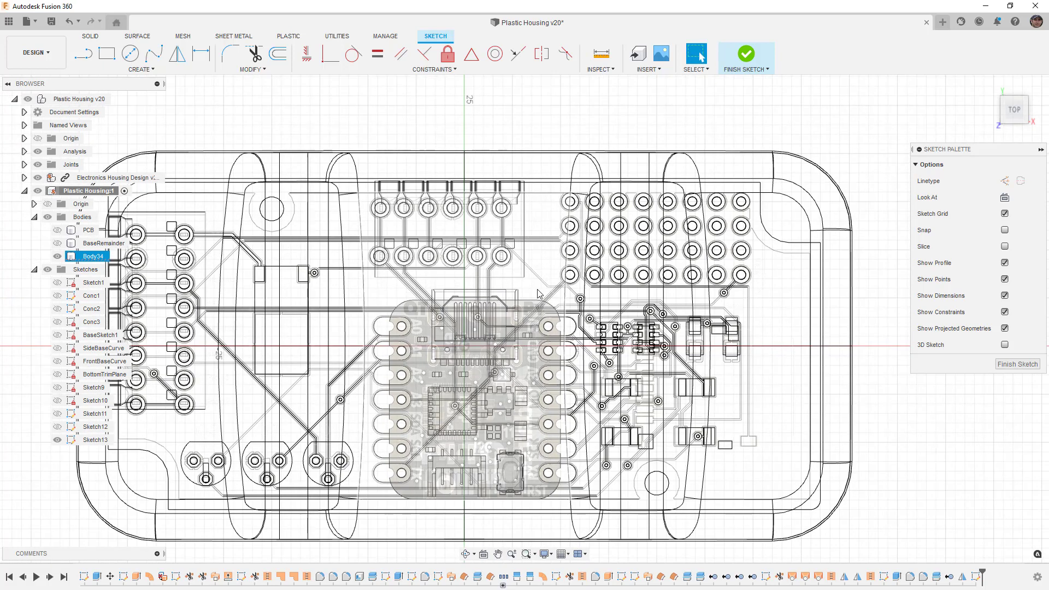
{"action": "left_click", "coordinate": [143, 70]}
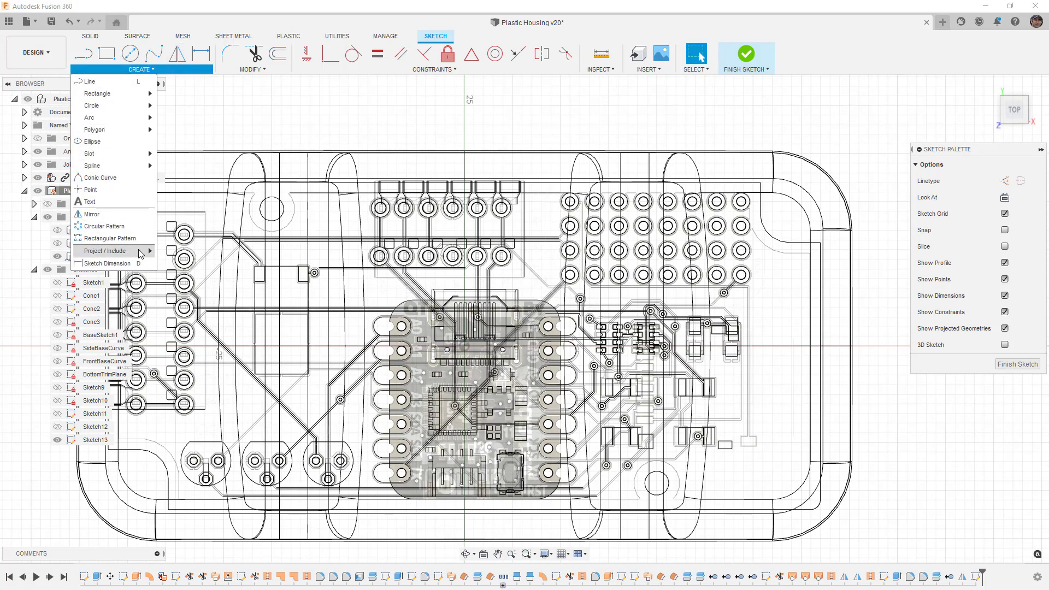
{"action": "mouse_move", "coordinate": [141, 252]}
{"action": "left_click", "coordinate": [176, 252]}
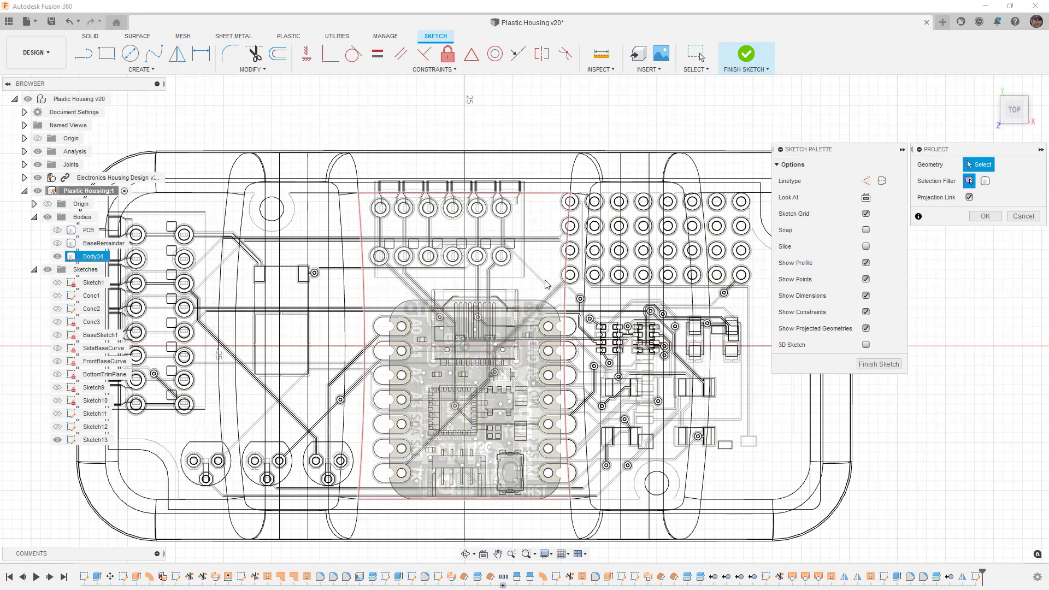
{"action": "scroll", "coordinate": [543, 284], "scroll_direction": "up", "scroll_amount": 5}
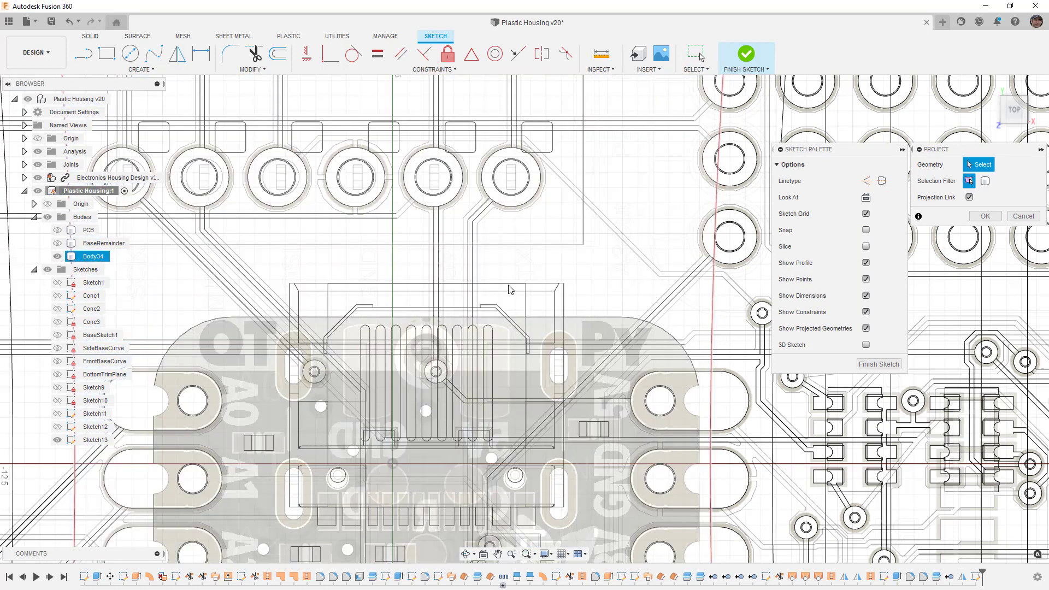
{"action": "left_click", "coordinate": [509, 288]}
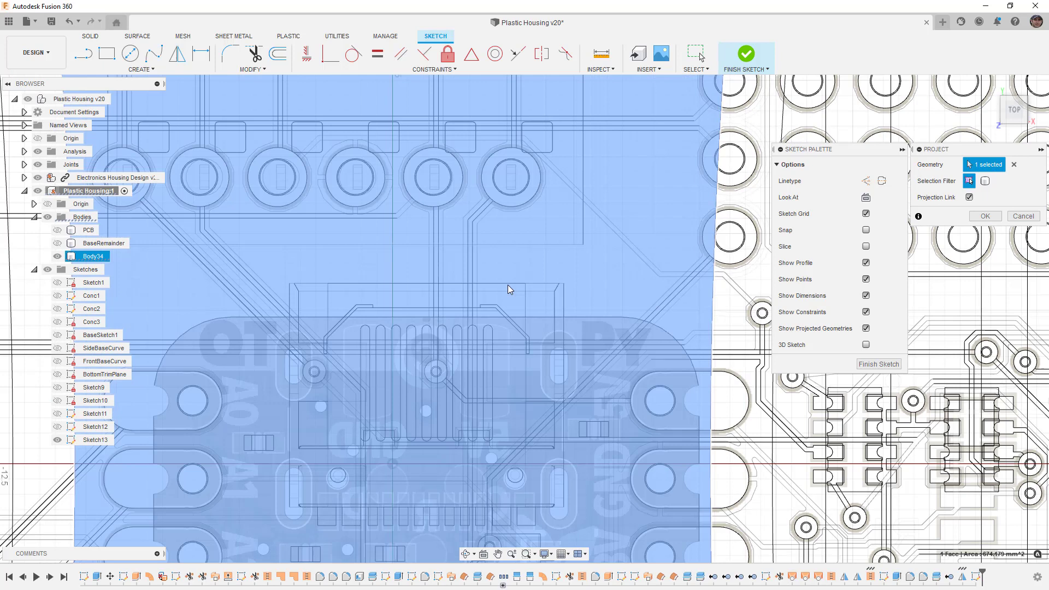
{"action": "left_click", "coordinate": [505, 284]}
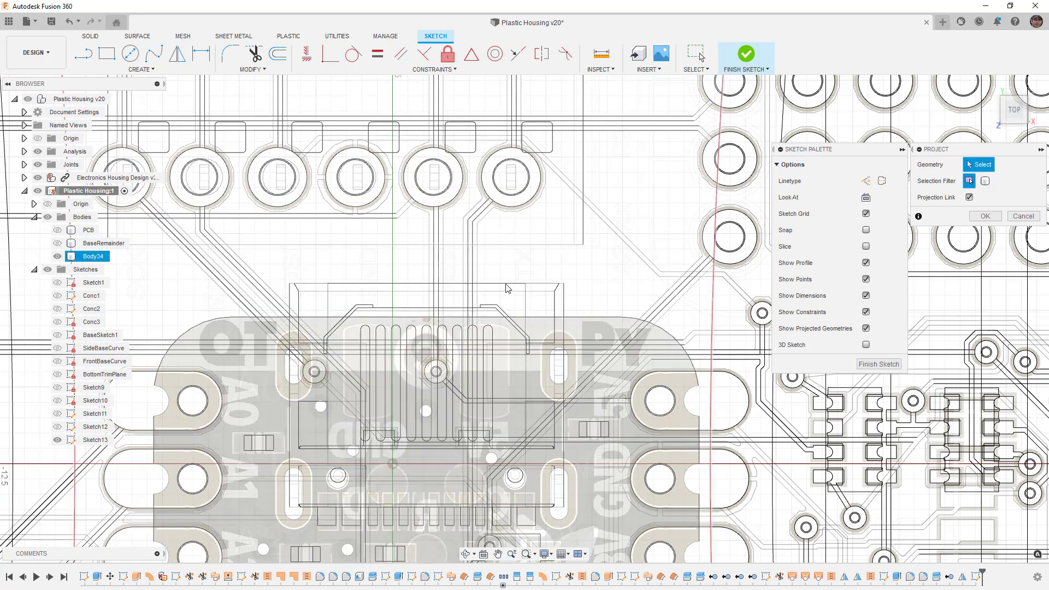
{"action": "left_click", "coordinate": [505, 287]}
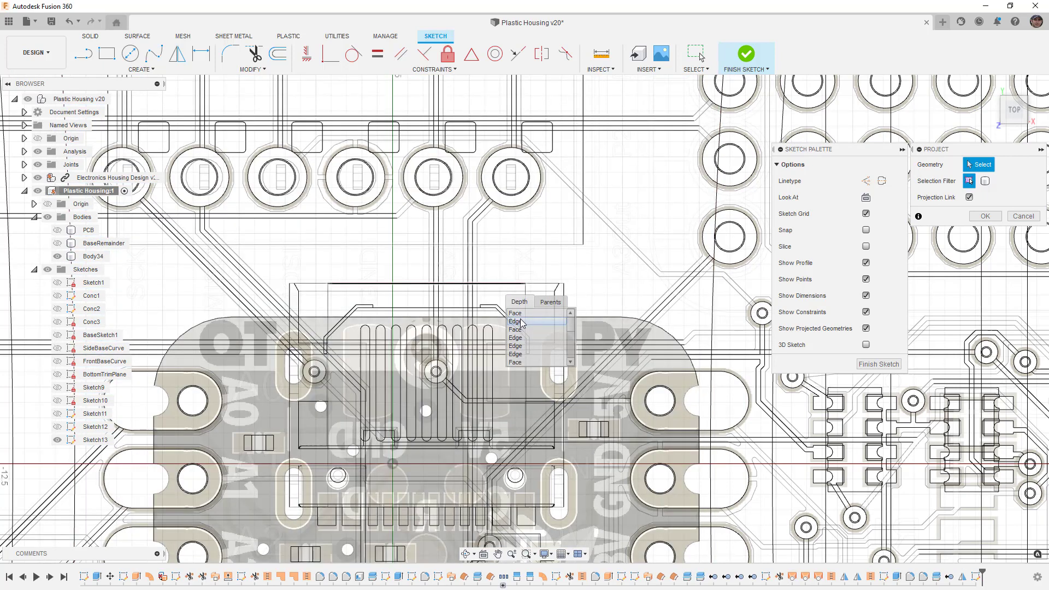
{"action": "left_click", "coordinate": [520, 324]}
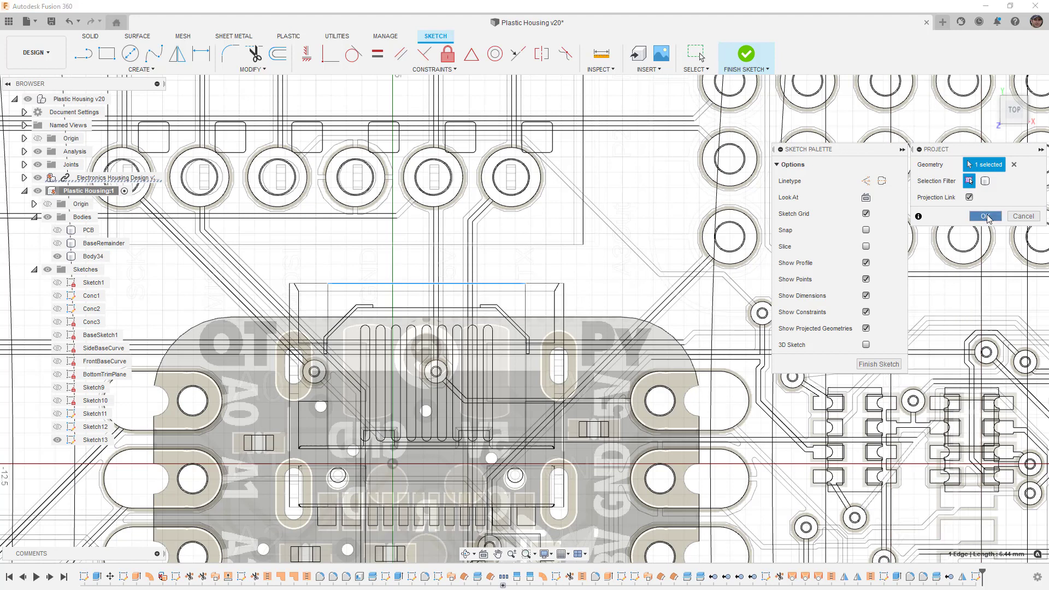
{"action": "left_click", "coordinate": [985, 216]}
Draw a closed line outline from one end of the projected connector edge, widening past the housing wall and returning to the other end.
{"action": "scroll", "coordinate": [543, 335], "scroll_direction": "down", "scroll_amount": 5}
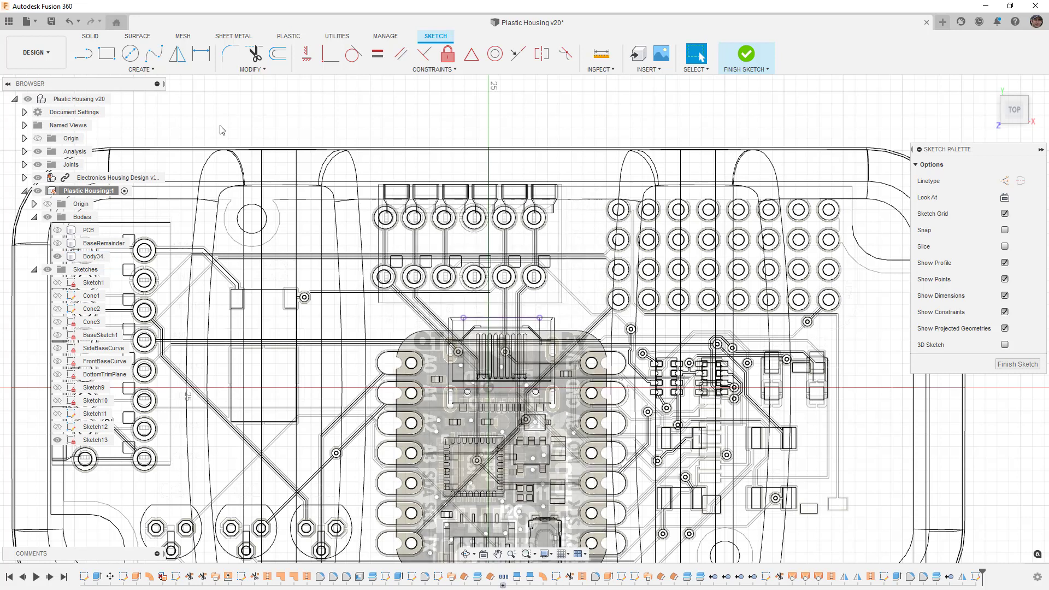
{"action": "left_click", "coordinate": [83, 53]}
{"action": "left_click", "coordinate": [539, 317]}
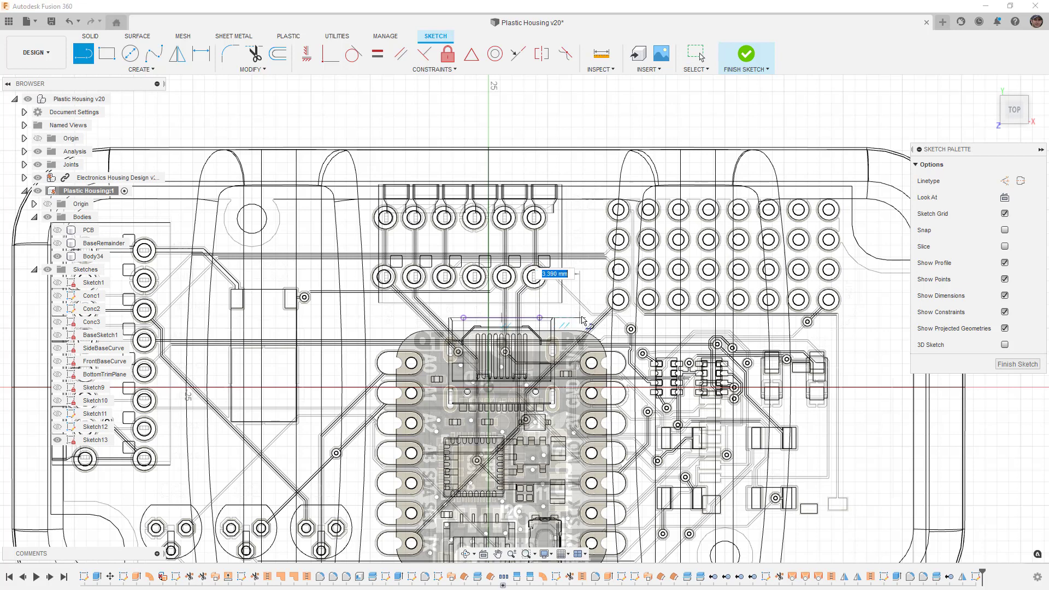
{"action": "left_click", "coordinate": [591, 317]}
{"action": "left_click_drag", "start_coordinate": [591, 318], "coordinate": [613, 119]}
{"action": "left_click", "coordinate": [365, 119]}
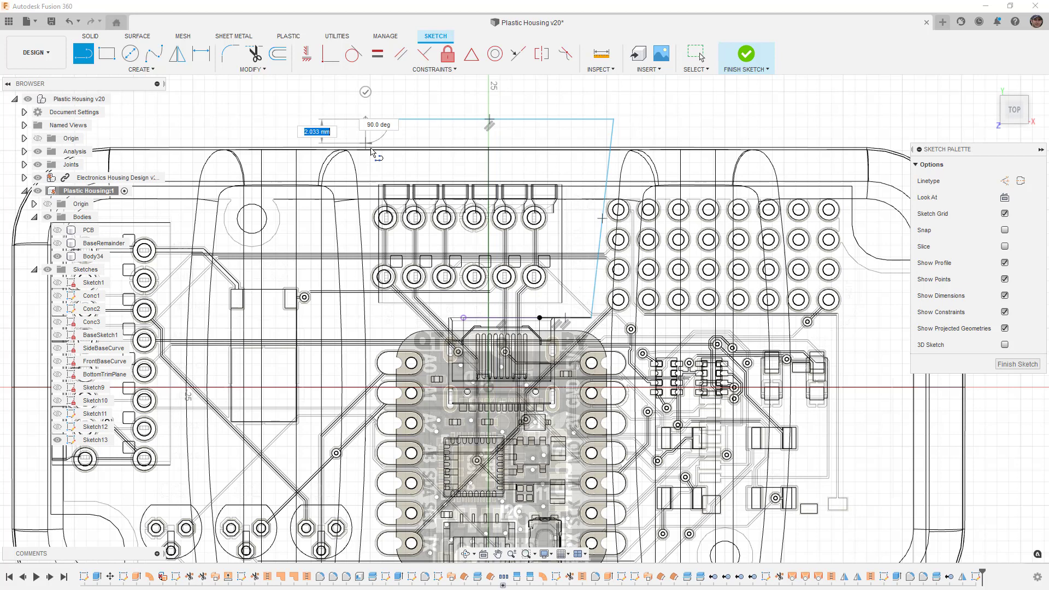
{"action": "left_click", "coordinate": [463, 318]}
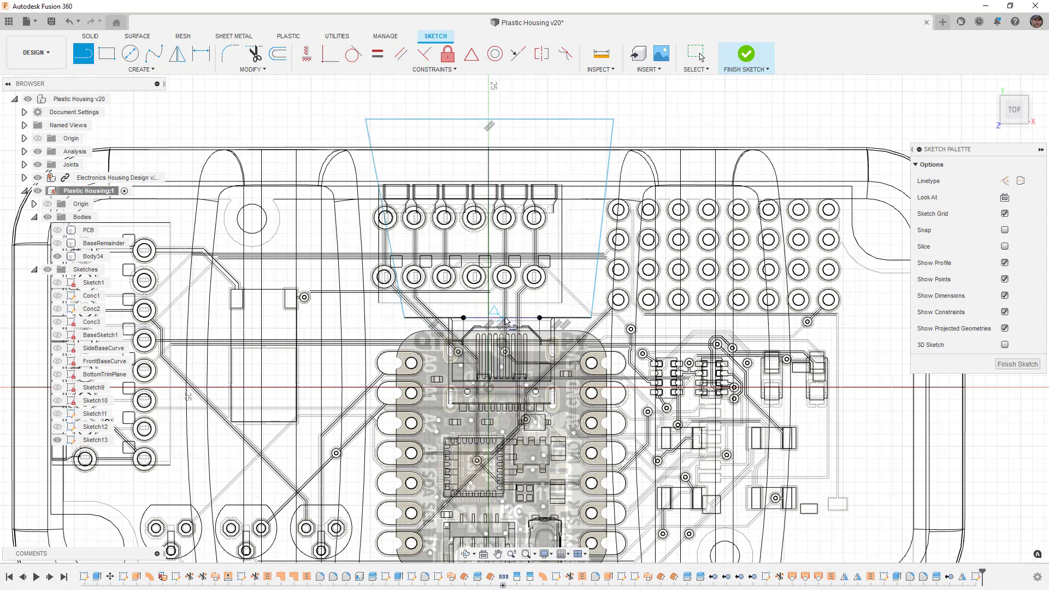
Dimension the angle between the outline's right slanted side and the base line as 100 degrees.
{"action": "key", "text": "Escape"}
{"action": "left_click", "coordinate": [509, 132]}
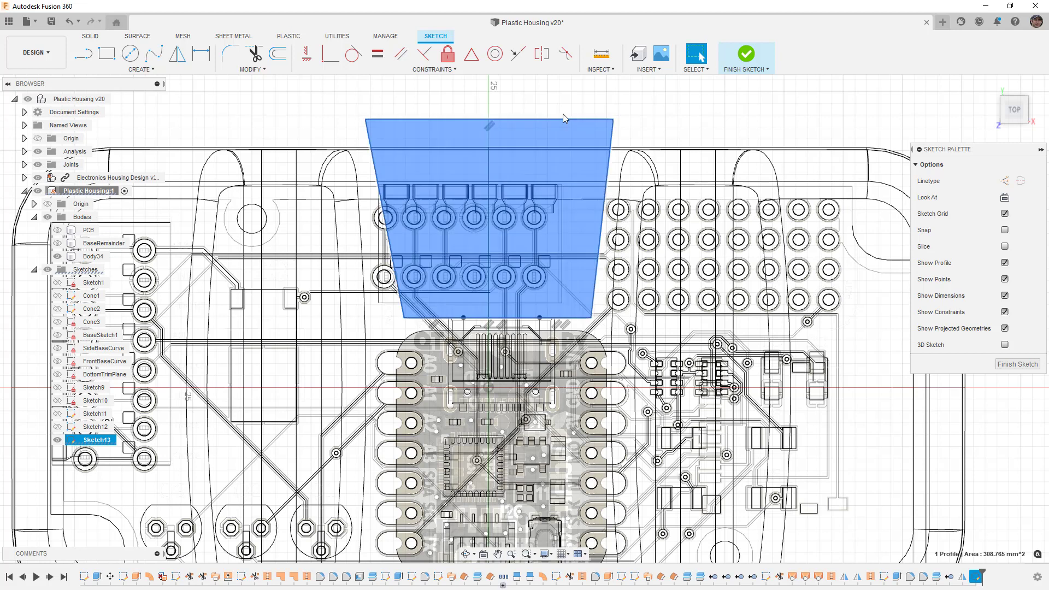
{"action": "key", "text": "Escape"}
{"action": "key", "text": "d"}
{"action": "left_click", "coordinate": [579, 317]}
{"action": "left_click", "coordinate": [595, 293]}
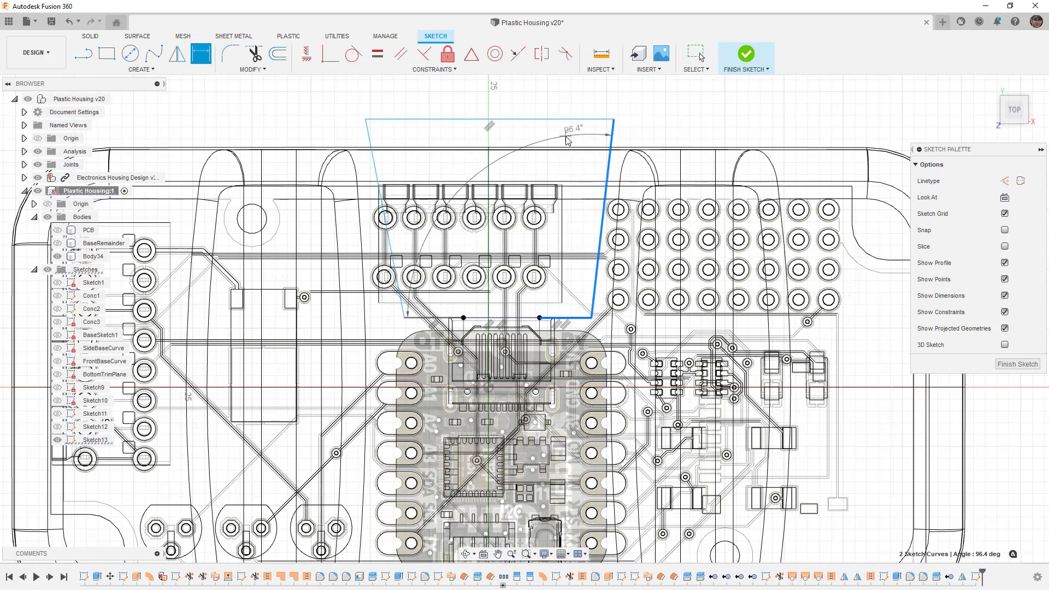
{"action": "left_click", "coordinate": [573, 139]}
{"action": "type", "text": "1"}
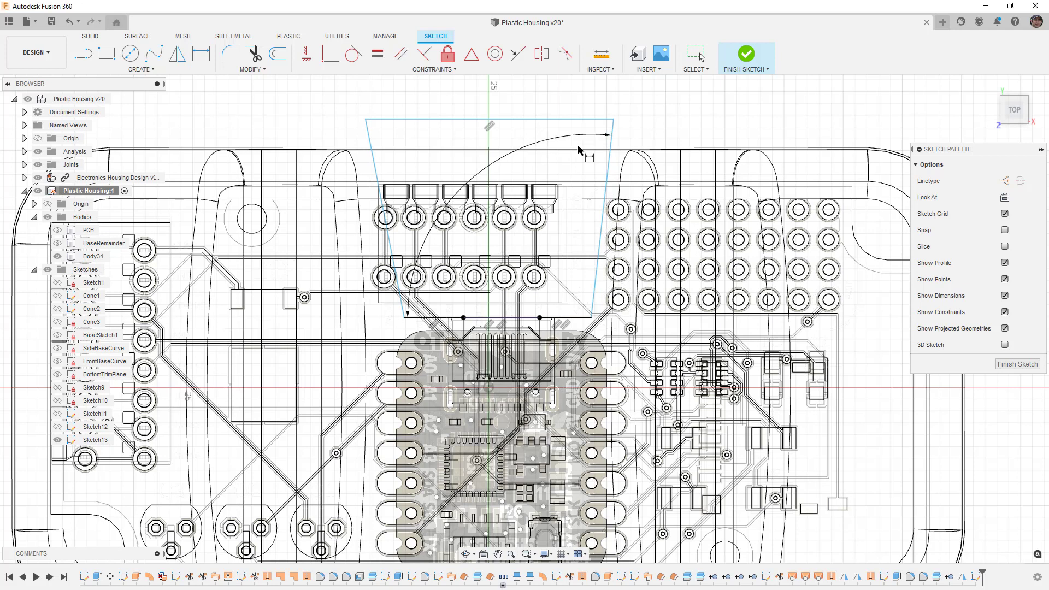
{"action": "type", "text": "00"}
{"action": "key", "text": "Return"}
Dimension the left slanted side's angle to the base line and link it to the right side's 100-degree dimension.
{"action": "left_click", "coordinate": [383, 202]}
{"action": "left_click", "coordinate": [440, 318]}
{"action": "left_click", "coordinate": [415, 166]}
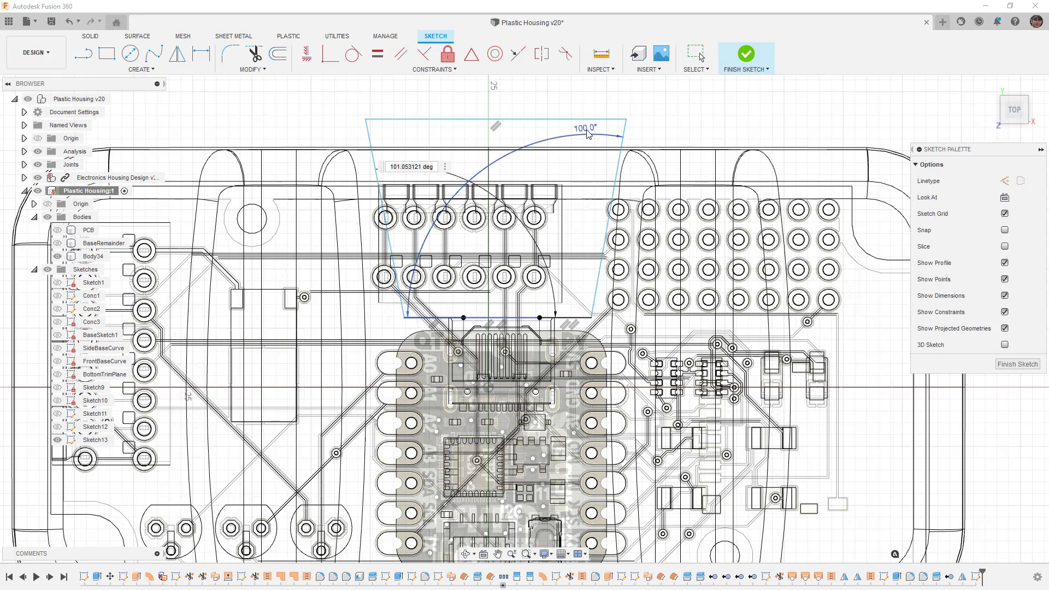
{"action": "left_click", "coordinate": [586, 130]}
{"action": "key", "text": "Return"}
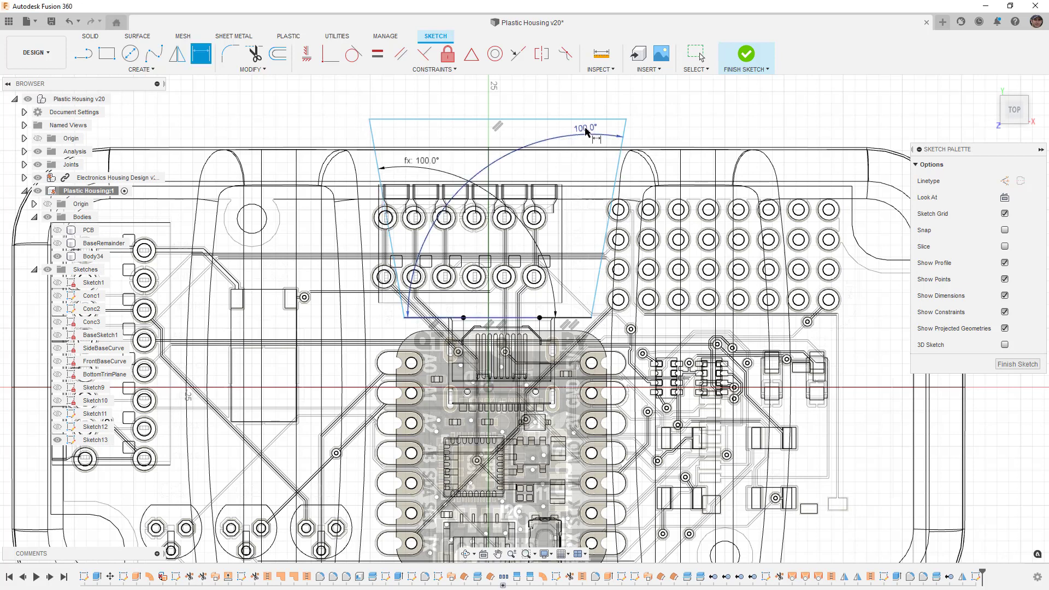
Set the short base line right of the connector edge to 5 mm and constrain the matching left line equal to it.
{"action": "left_click", "coordinate": [573, 316]}
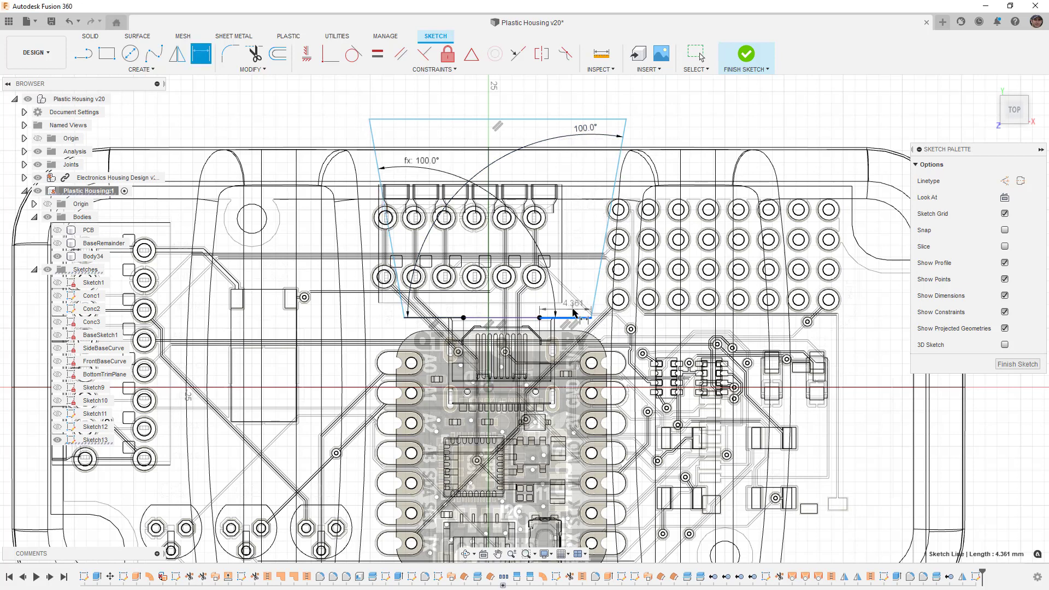
{"action": "left_click", "coordinate": [574, 310]}
{"action": "type", "text": "5"}
{"action": "key", "text": "Return"}
{"action": "left_click", "coordinate": [377, 53]}
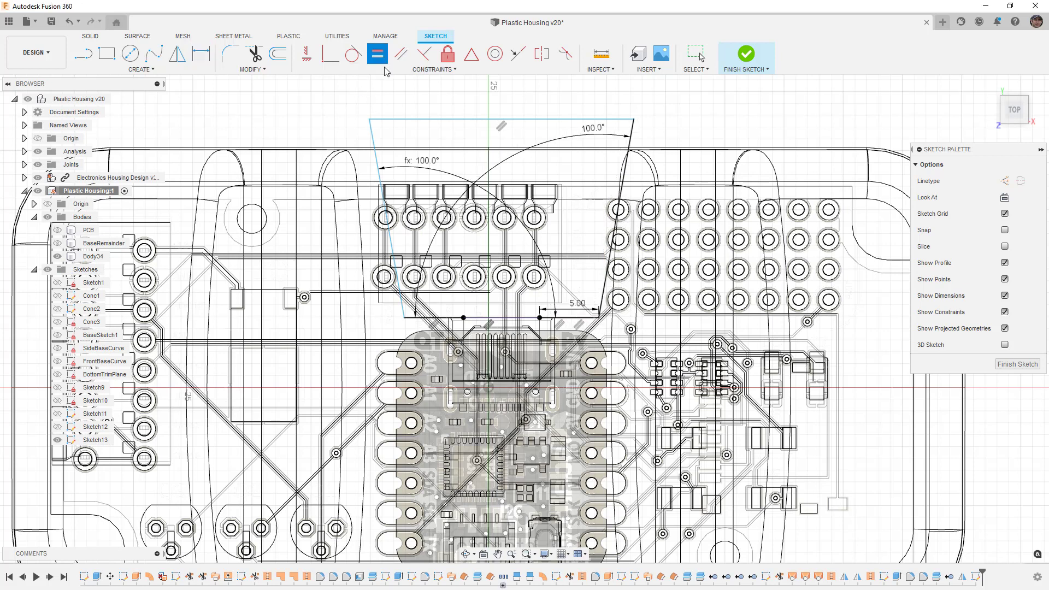
{"action": "left_click", "coordinate": [445, 318]}
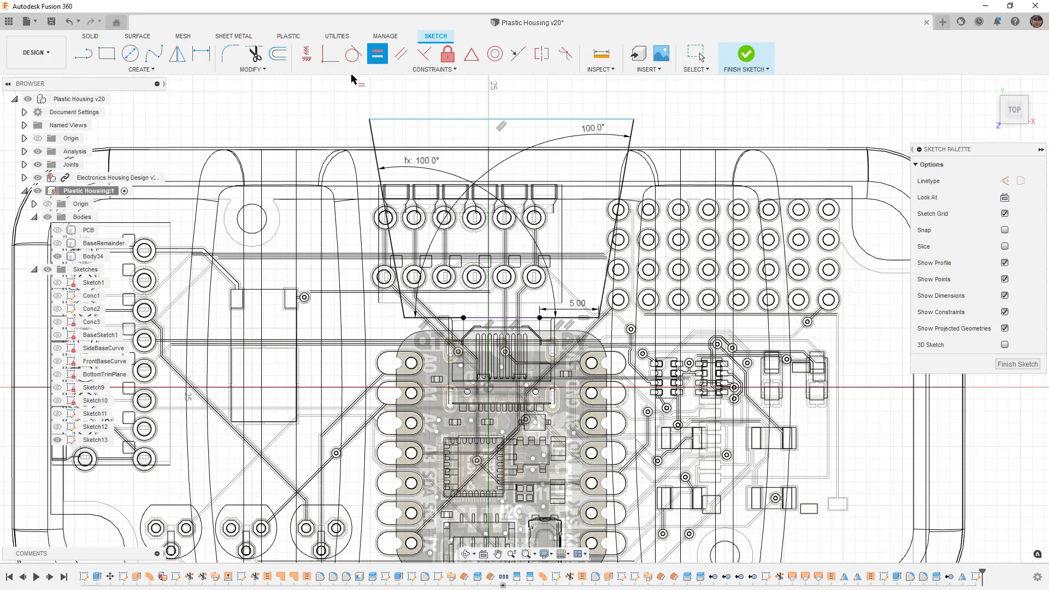
Dimension the distance between the outline's outer horizontal line and its base line as 18 mm.
{"action": "left_click", "coordinate": [202, 54]}
{"action": "left_click", "coordinate": [201, 55]}
{"action": "left_click", "coordinate": [463, 119]}
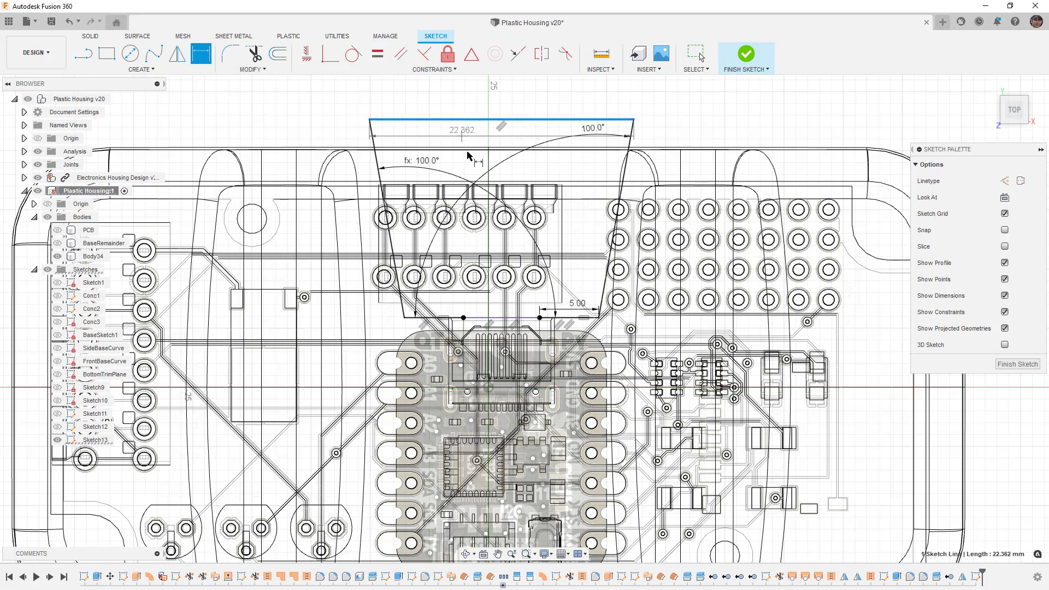
{"action": "left_click", "coordinate": [463, 318]}
{"action": "left_click", "coordinate": [326, 100]}
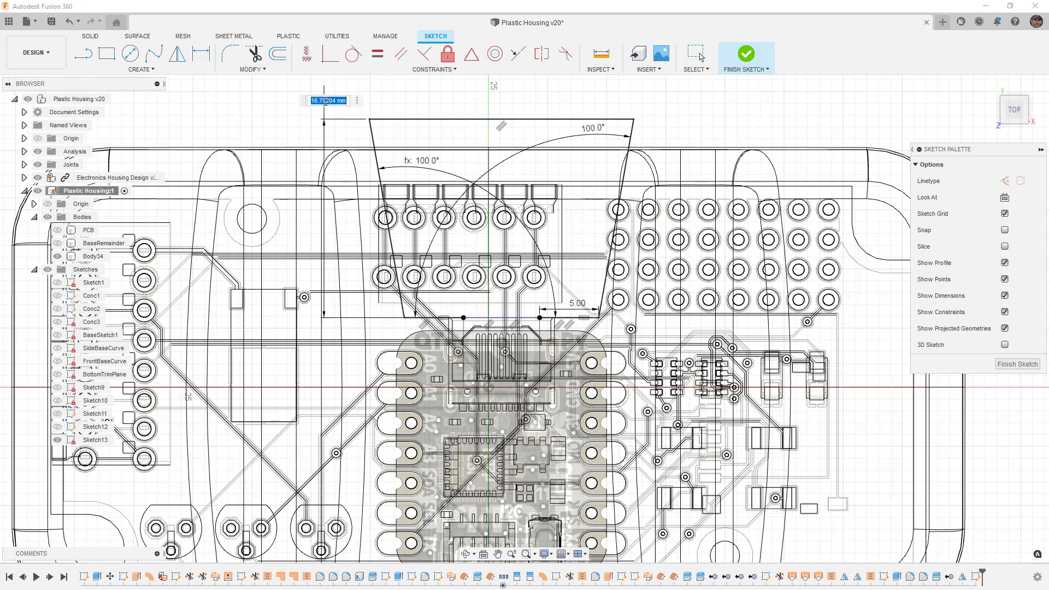
{"action": "type", "text": "18"}
{"action": "key", "text": "Return"}
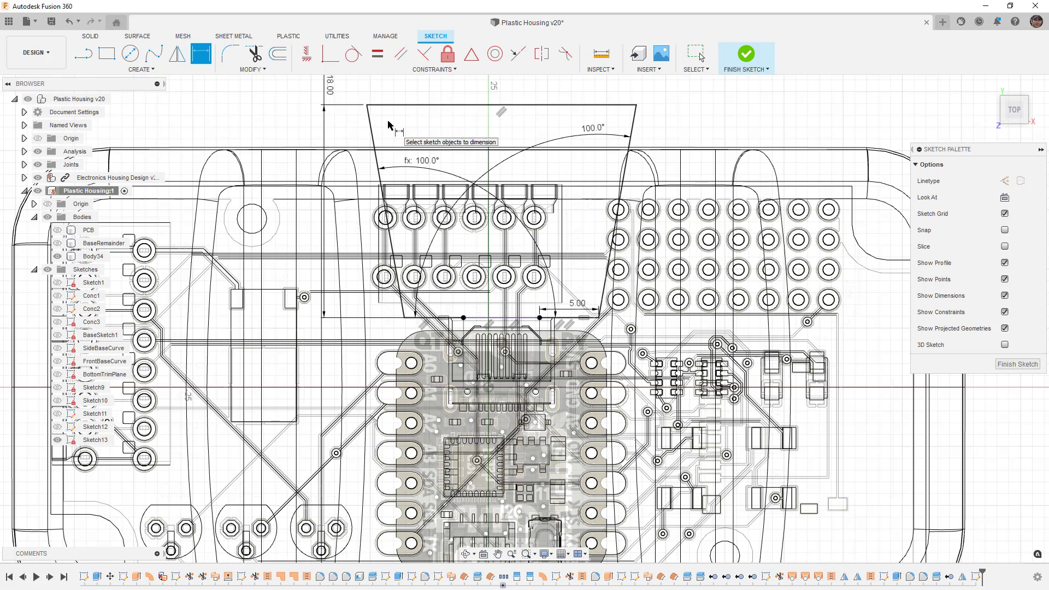
Set the visual style to Shaded with Visible Edges Only and finish the sketch.
{"action": "scroll", "coordinate": [543, 245], "scroll_direction": "down", "scroll_amount": 3}
{"action": "scroll", "coordinate": [542, 245], "scroll_direction": "down", "scroll_amount": 2}
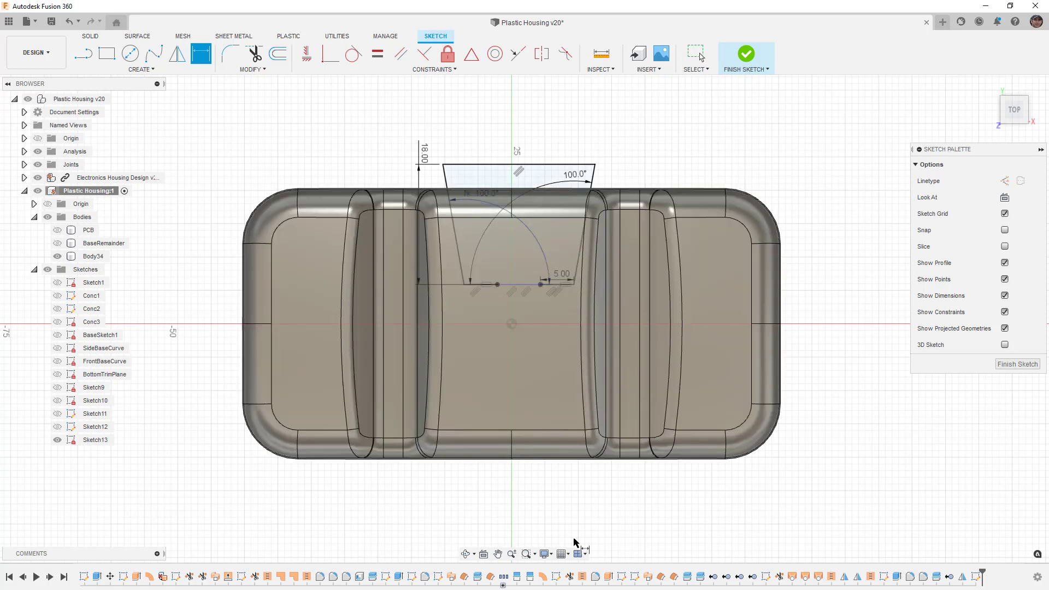
{"action": "left_click", "coordinate": [547, 553]}
{"action": "mouse_move", "coordinate": [600, 455]}
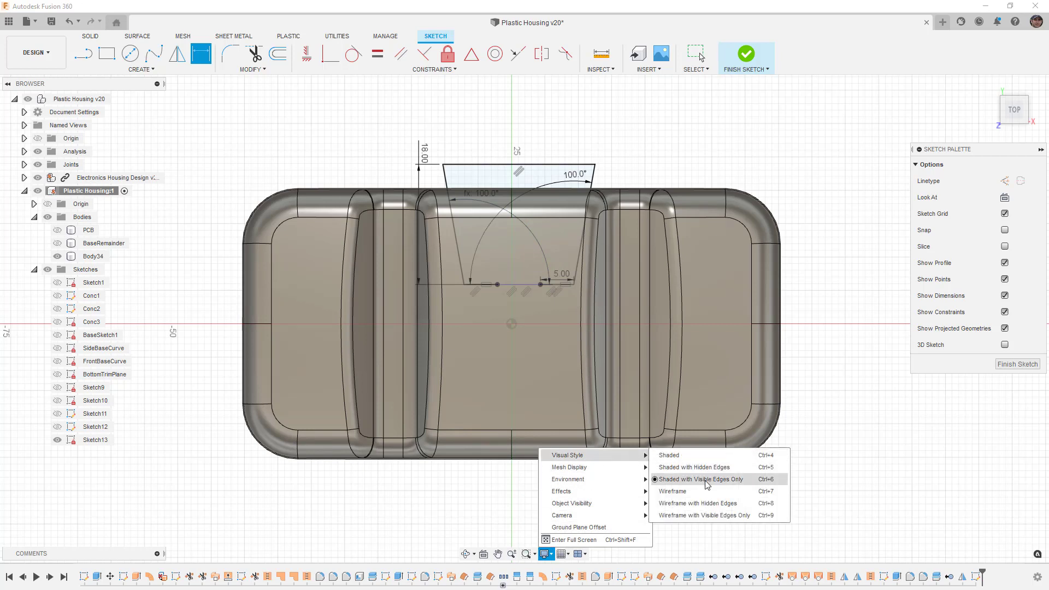
{"action": "middle_click_drag", "start_coordinate": [498, 508], "coordinate": [355, 472], "text": "shift"}
{"action": "left_click_drag", "start_coordinate": [374, 482], "coordinate": [391, 486]}
{"action": "key", "text": "d"}
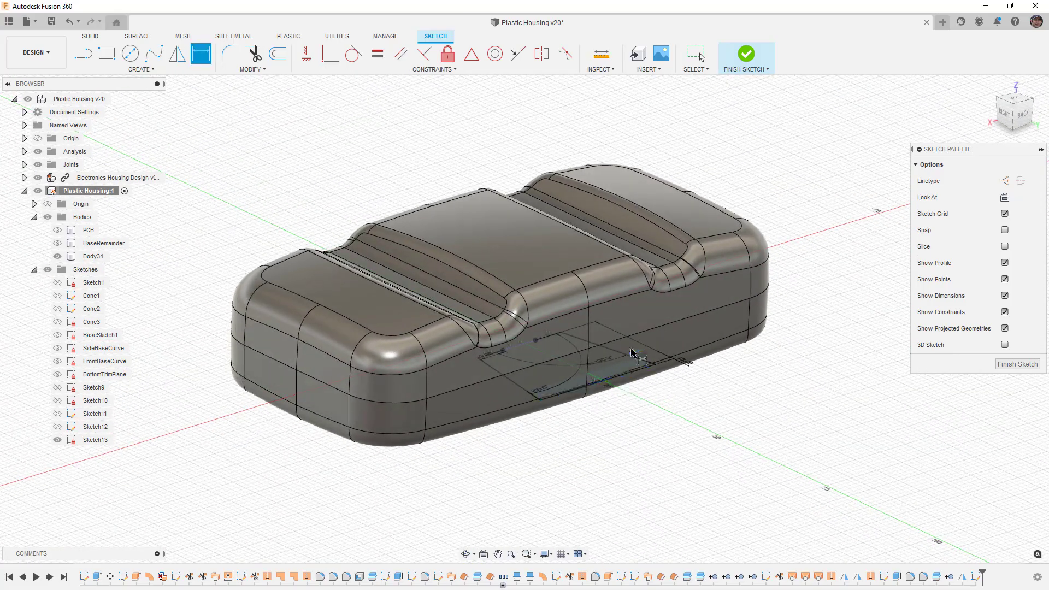
{"action": "left_click", "coordinate": [746, 57]}
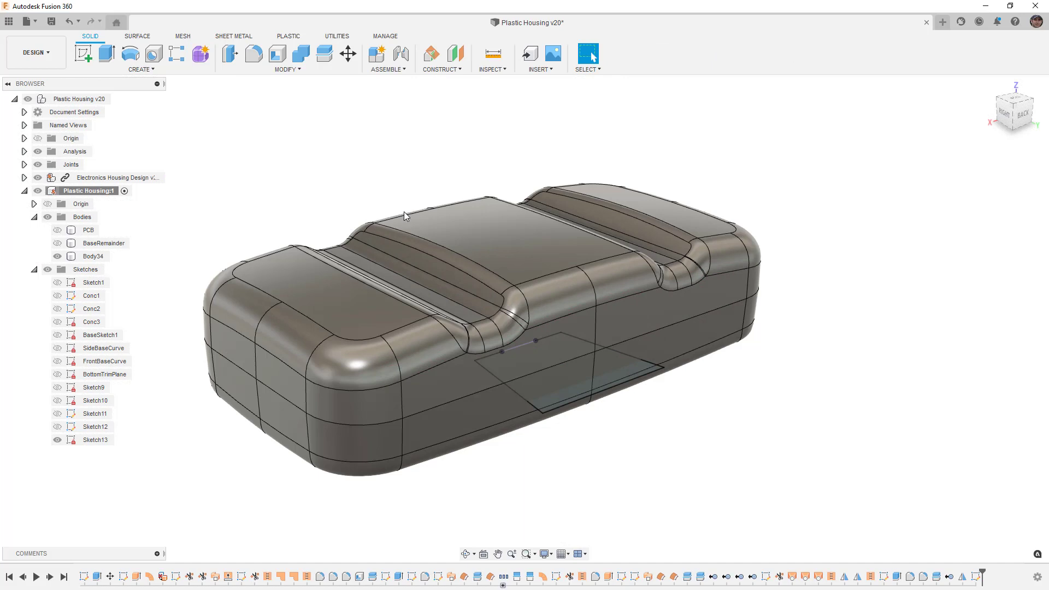
Hide the housing body Body34 and start an Extrude of the tapered profile from the QT PY board's large flat face.
{"action": "left_click", "coordinate": [58, 257]}
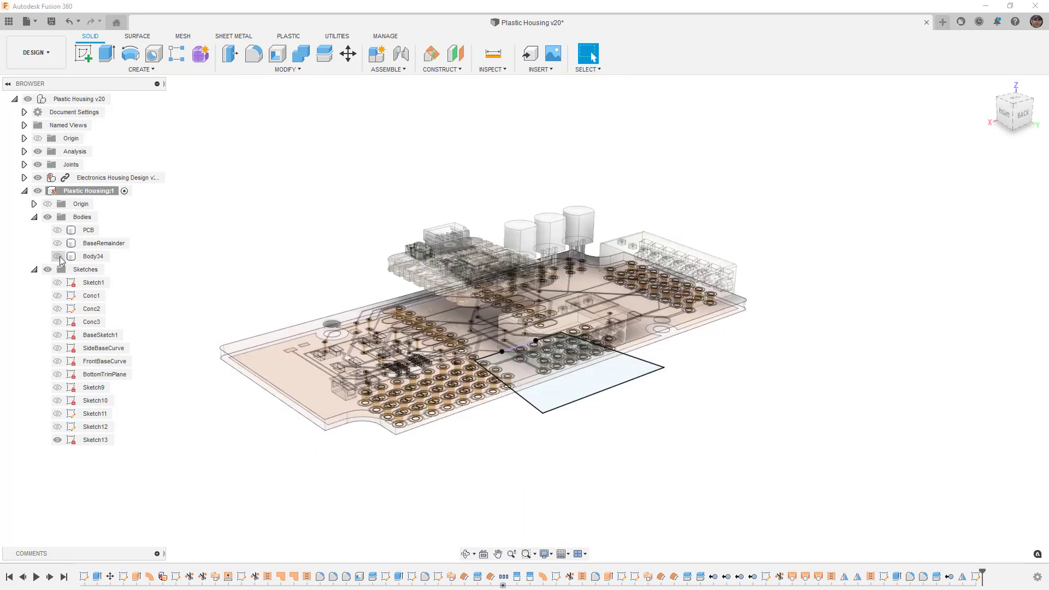
{"action": "left_click", "coordinate": [107, 53]}
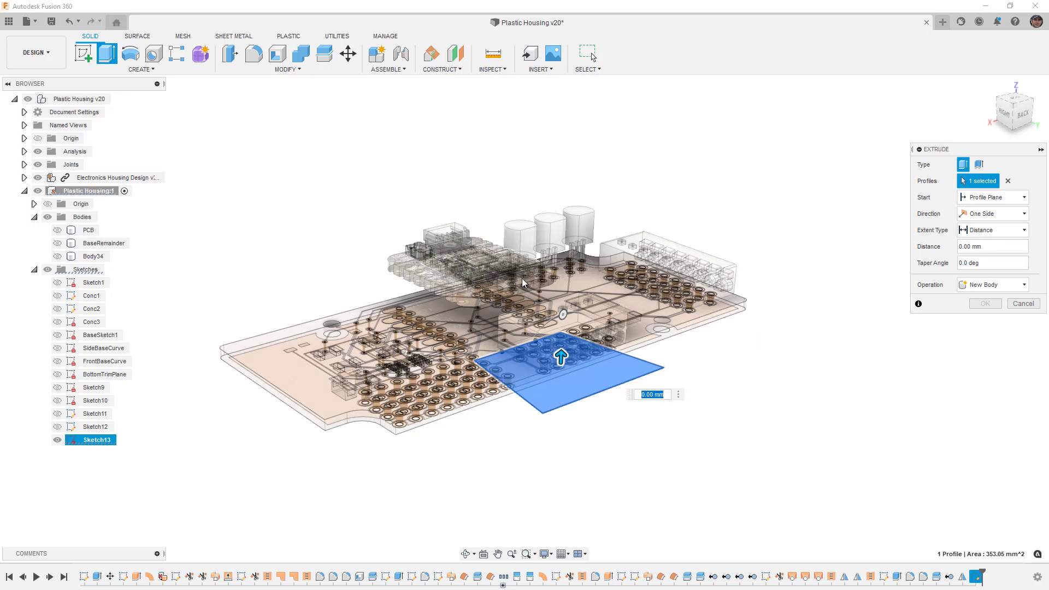
{"action": "scroll", "coordinate": [526, 281], "scroll_direction": "up", "scroll_amount": 5}
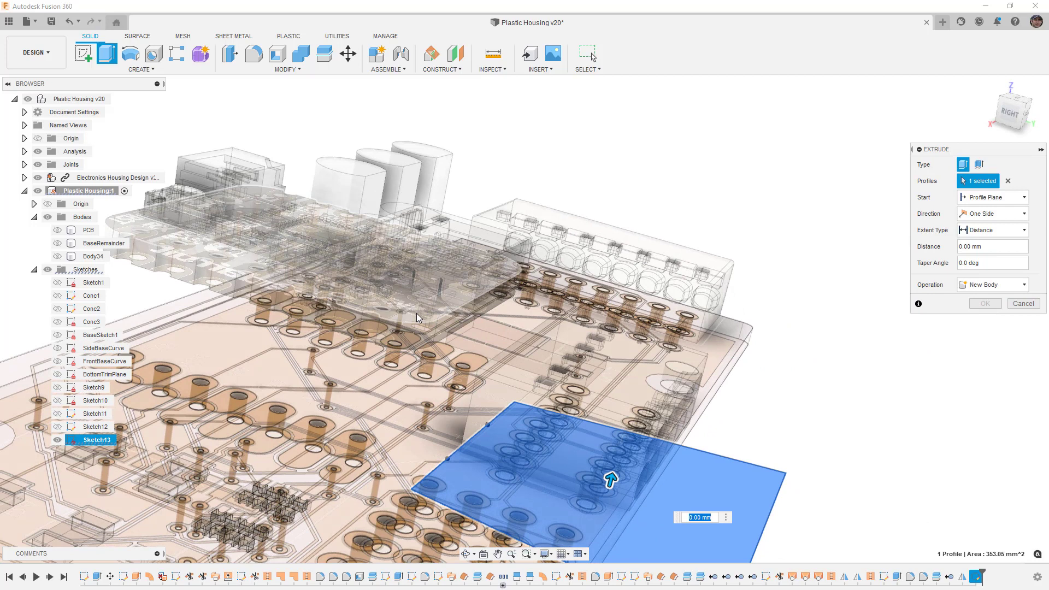
{"action": "left_click", "coordinate": [993, 197]}
{"action": "left_click", "coordinate": [979, 235]}
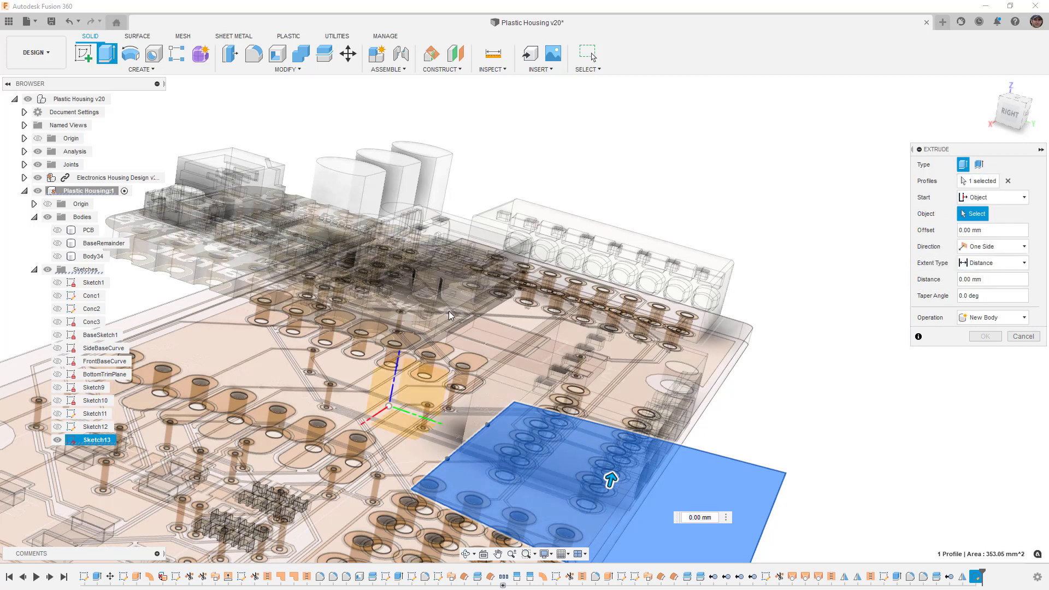
{"action": "left_click", "coordinate": [424, 316]}
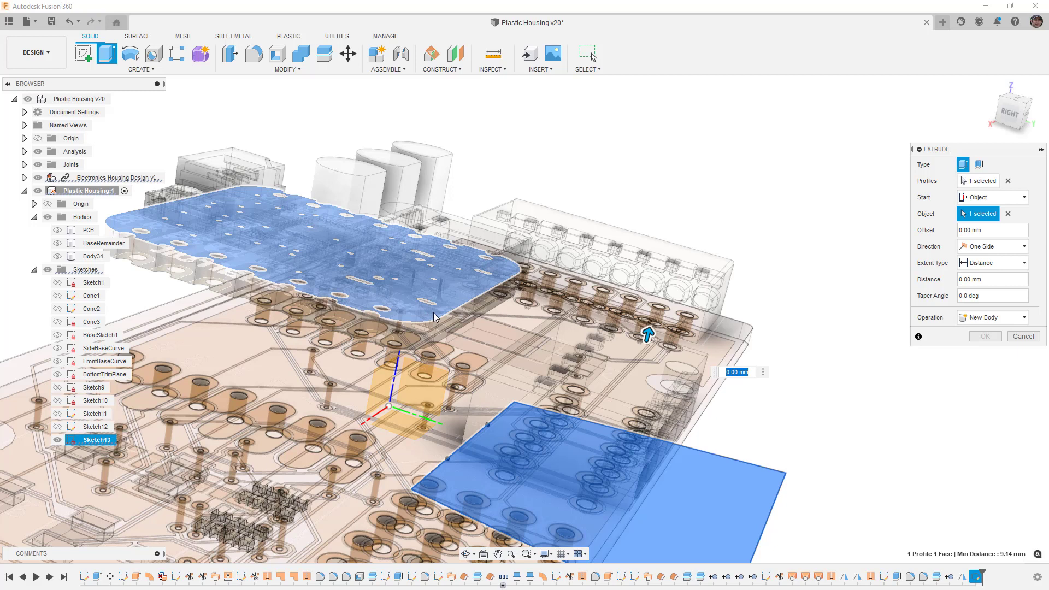
Extrude the tapered profile upward 11 mm as a new body.
{"action": "left_click_drag", "start_coordinate": [648, 333], "coordinate": [693, 145]}
{"action": "scroll", "coordinate": [672, 274], "scroll_direction": "down", "scroll_amount": 3}
{"action": "mouse_move", "coordinate": [683, 290]}
{"action": "middle_mouse_down", "text": "shift"}
{"action": "mouse_move", "coordinate": [641, 291]}
{"action": "mouse_move", "coordinate": [692, 294]}
{"action": "middle_mouse_up", "text": "shift"}
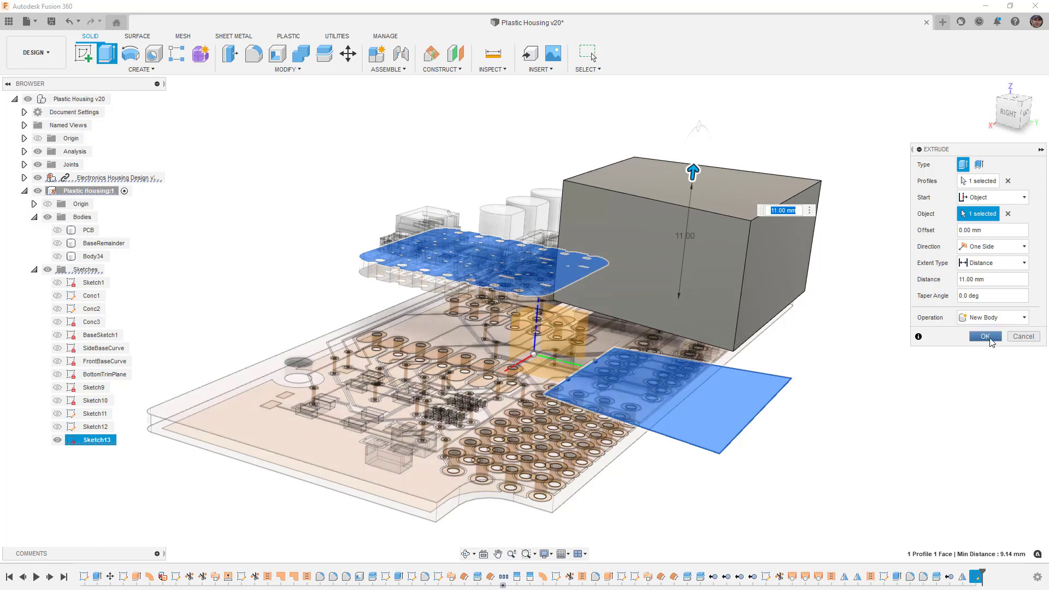
{"action": "left_click", "coordinate": [984, 337]}
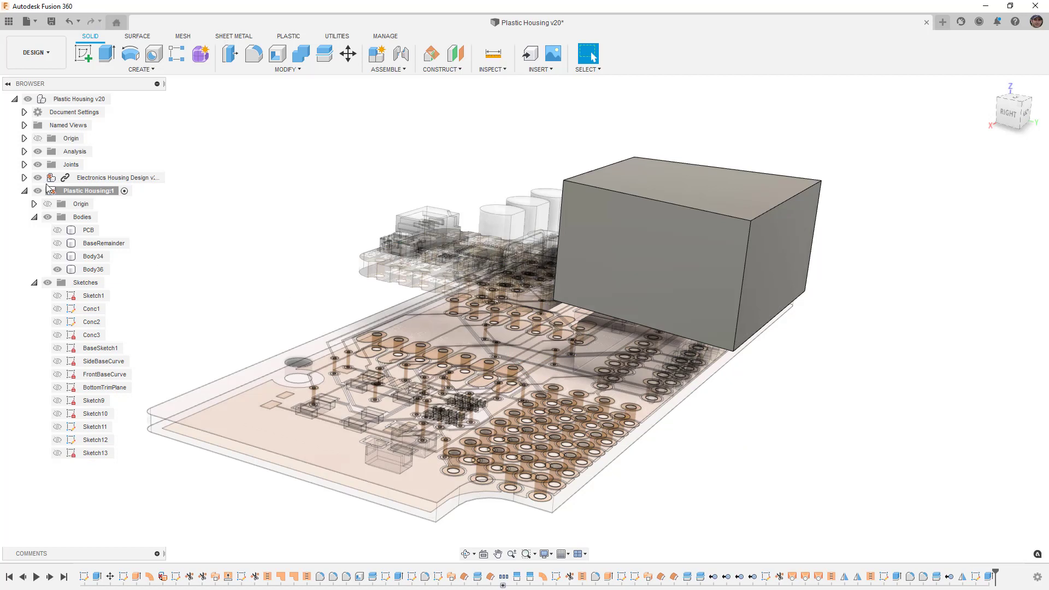
Hide the linked Electronics Housing Design component and show Body34 to compare the housing with the extruded block from above.
{"action": "left_click", "coordinate": [37, 177]}
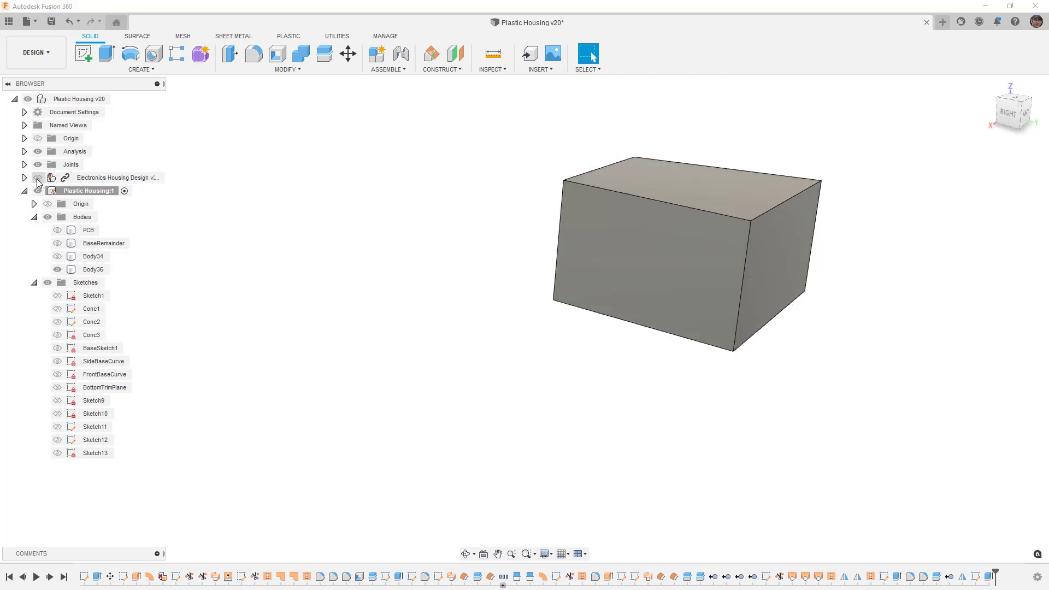
{"action": "left_click", "coordinate": [57, 256]}
{"action": "left_click", "coordinate": [93, 256]}
{"action": "middle_click_drag", "start_coordinate": [632, 335], "coordinate": [587, 340], "text": "shift"}
{"action": "left_click", "coordinate": [590, 342]}
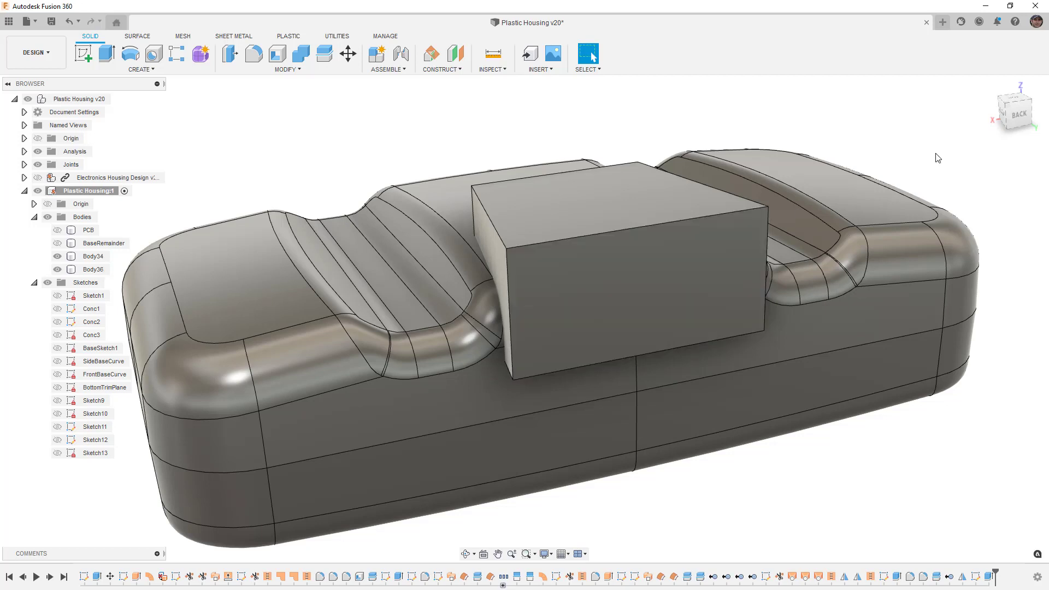
{"action": "left_click", "coordinate": [1014, 98]}
{"action": "left_click", "coordinate": [572, 332]}
{"action": "middle_click_drag", "start_coordinate": [572, 332], "coordinate": [563, 188]}
{"action": "scroll", "coordinate": [562, 288], "scroll_direction": "down", "scroll_amount": 1}
{"action": "left_click", "coordinate": [563, 288]}
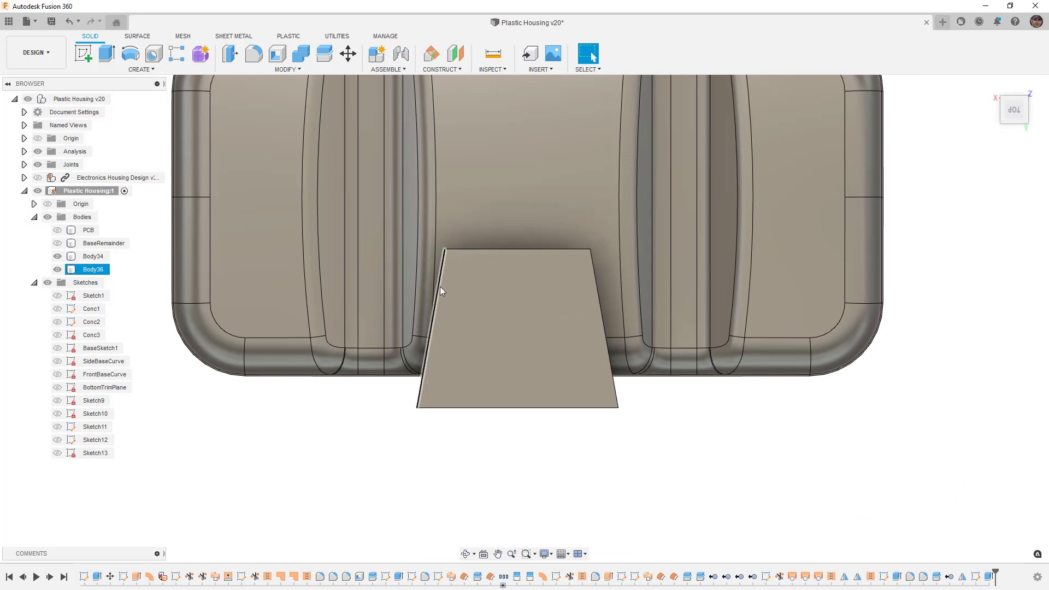
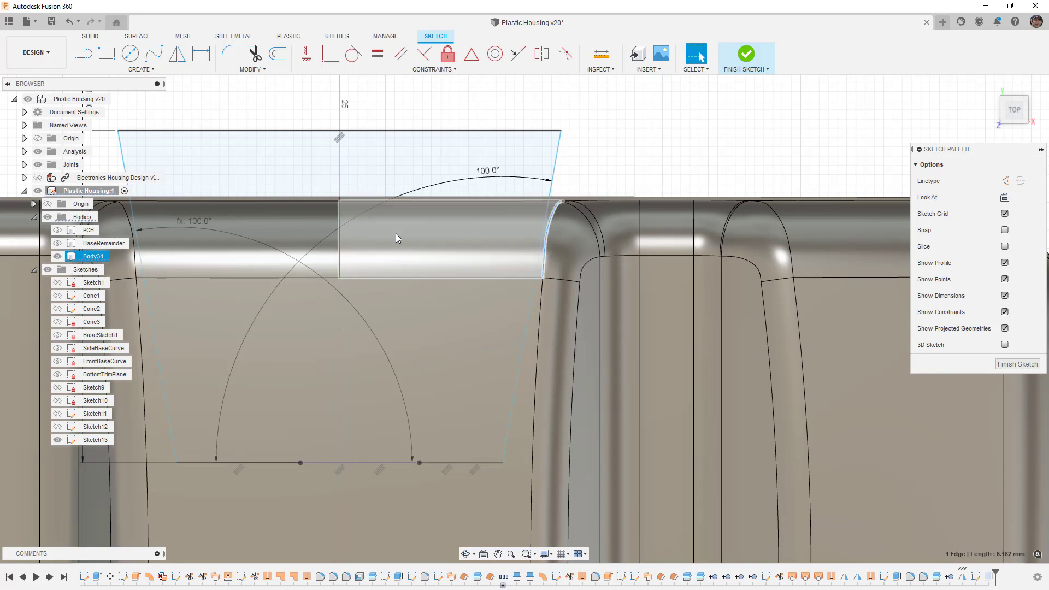
Project the two curved housing edges beside the tapered outline into the sketch with Projection Link enabled.
{"action": "left_click", "coordinate": [131, 205], "text": "shift"}
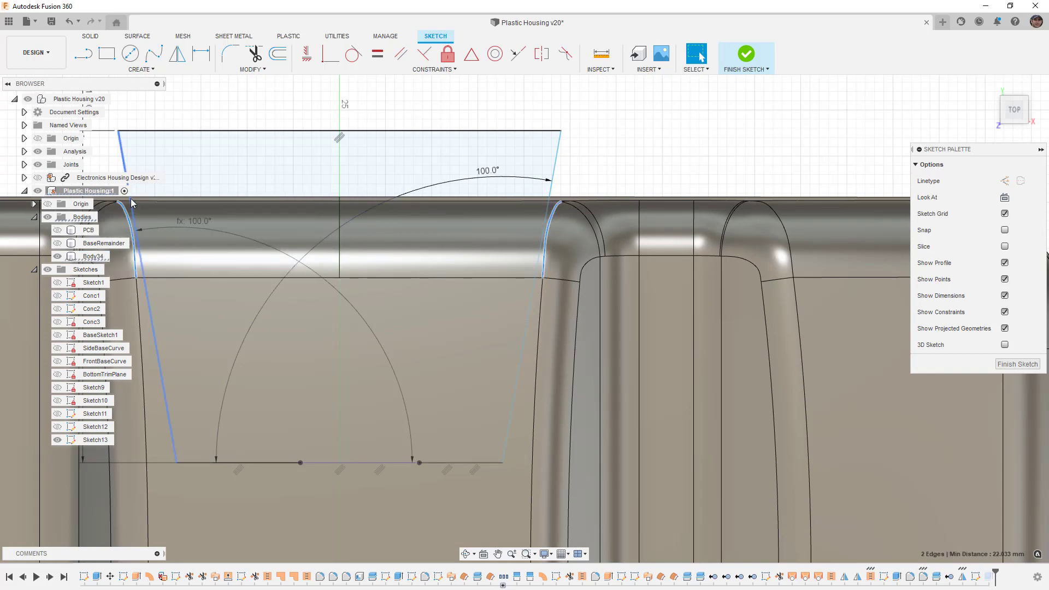
{"action": "left_click", "coordinate": [141, 69]}
{"action": "mouse_move", "coordinate": [143, 253]}
{"action": "left_click", "coordinate": [176, 251]}
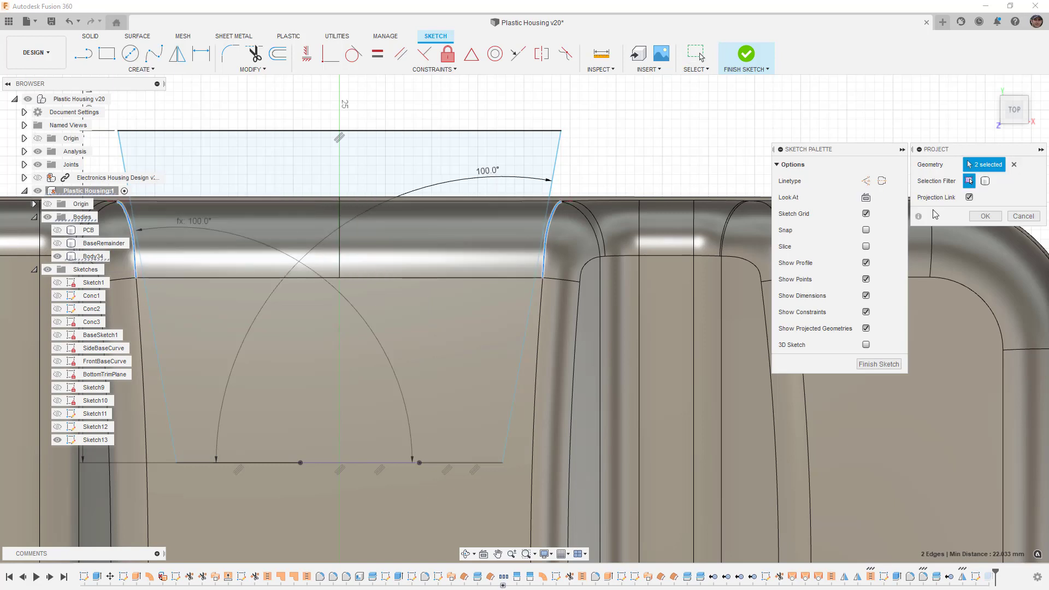
{"action": "left_click", "coordinate": [984, 216]}
Try to make the outline's right slanted side tangent to the projected curved housing edge.
{"action": "left_click", "coordinate": [353, 53]}
{"action": "left_click", "coordinate": [551, 223]}
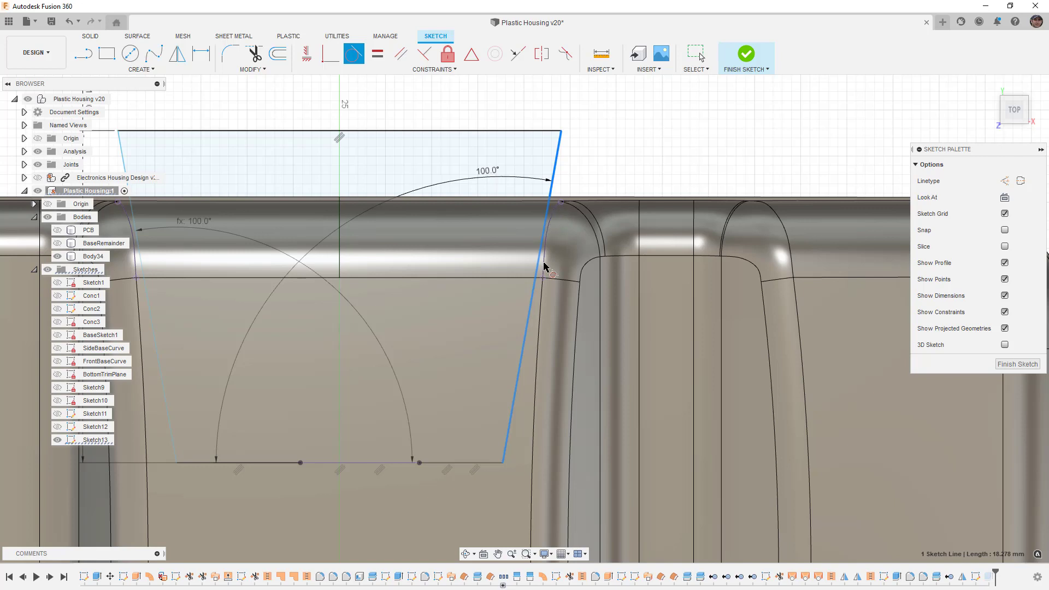
{"action": "left_click", "coordinate": [555, 228]}
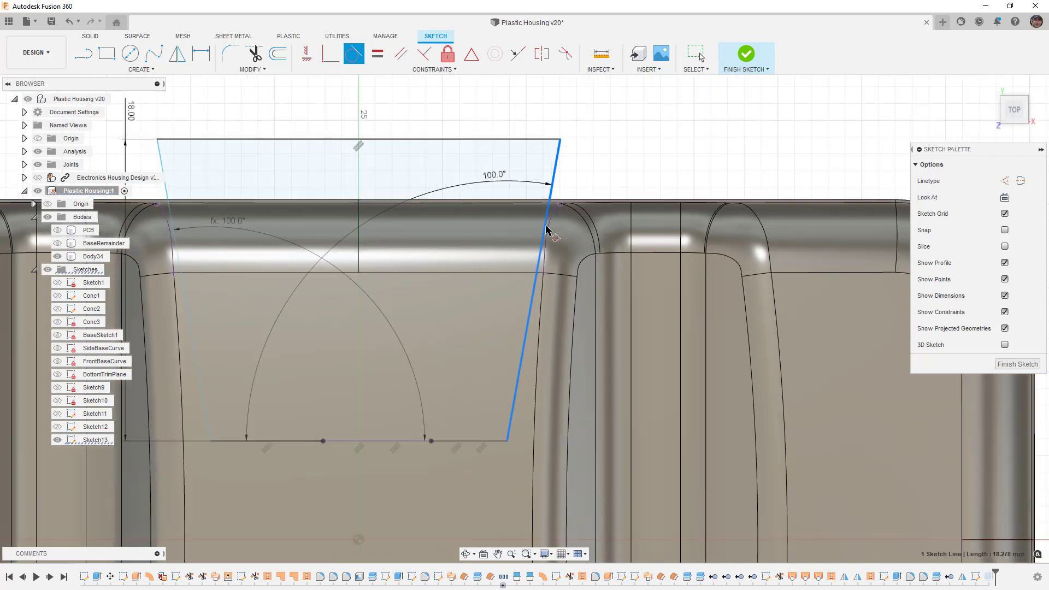
{"action": "key", "text": "Escape"}
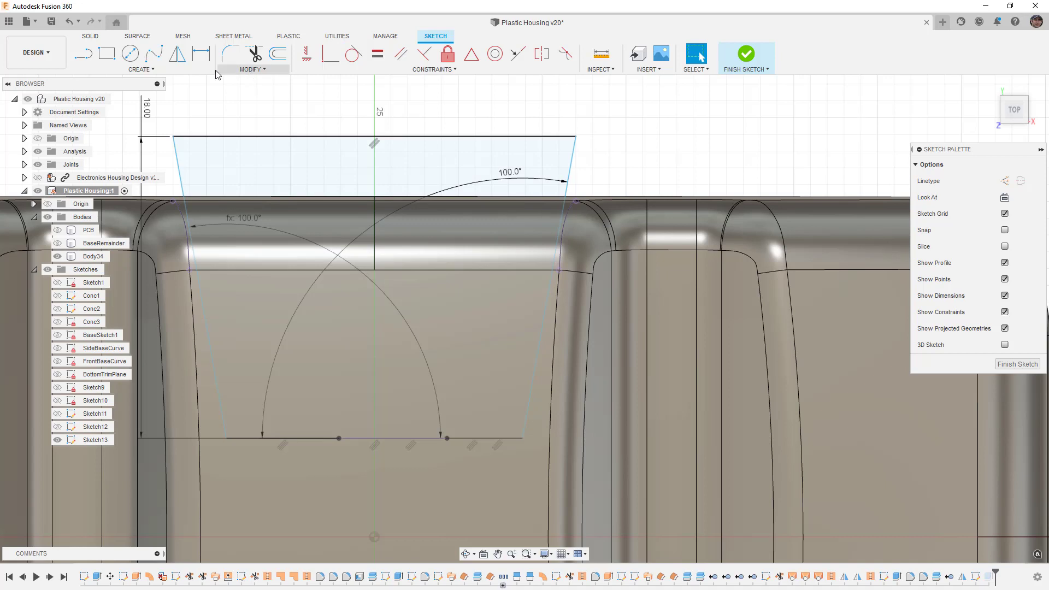
Place a sketch point on each slanted side, and make the right one coincident with the projected housing edge, adjusting its position.
{"action": "left_click", "coordinate": [141, 69]}
{"action": "left_click", "coordinate": [107, 191]}
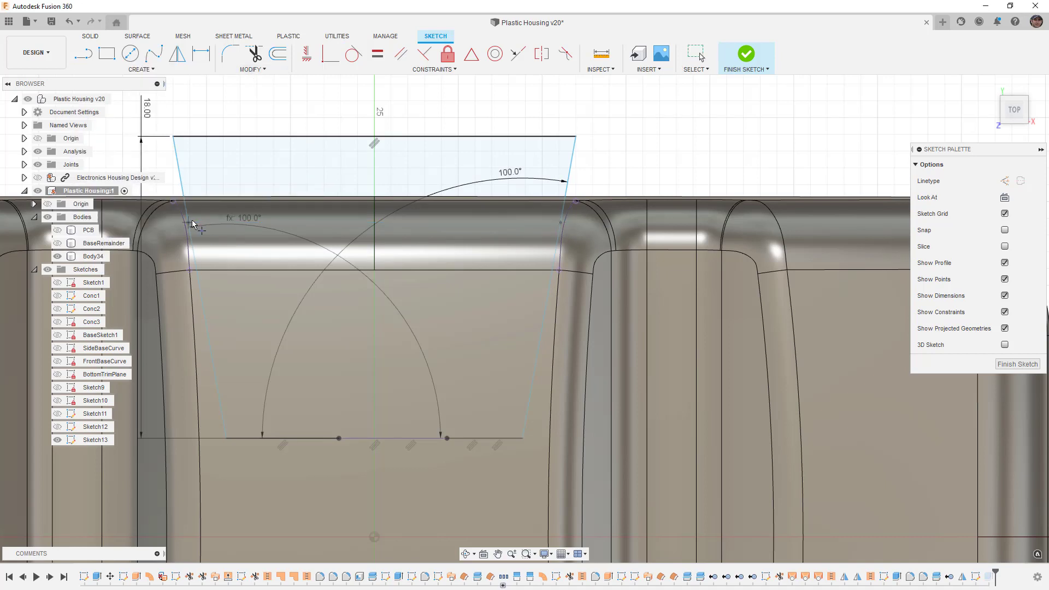
{"action": "left_click", "coordinate": [330, 54]}
{"action": "scroll", "coordinate": [579, 237], "scroll_direction": "up", "scroll_amount": 5}
{"action": "left_click", "coordinate": [533, 206]}
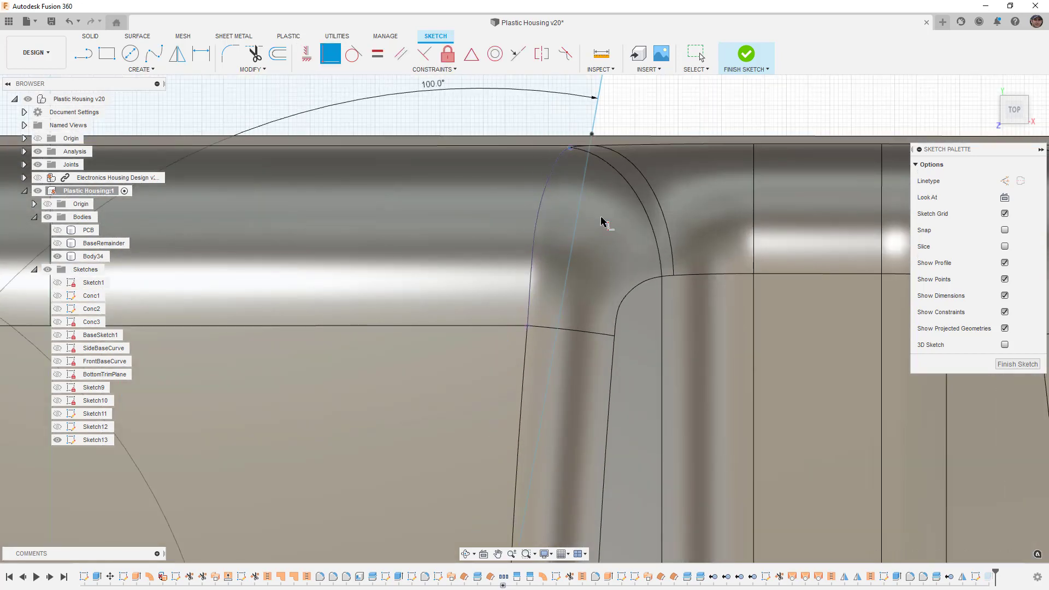
{"action": "scroll", "coordinate": [611, 225], "scroll_direction": "down", "scroll_amount": 2}
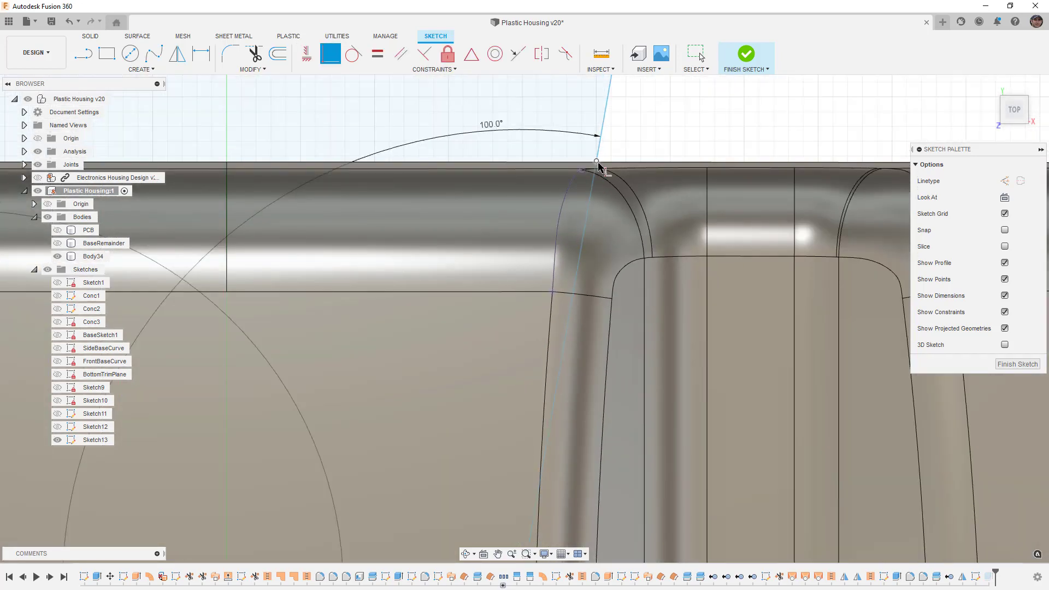
{"action": "key", "text": "Escape"}
{"action": "mouse_move", "coordinate": [598, 165]}
{"action": "left_mouse_down"}
{"action": "mouse_move", "coordinate": [580, 173]}
{"action": "mouse_move", "coordinate": [566, 221]}
{"action": "mouse_move", "coordinate": [571, 178]}
{"action": "mouse_move", "coordinate": [585, 166]}
{"action": "mouse_move", "coordinate": [555, 218]}
{"action": "mouse_move", "coordinate": [604, 169]}
{"action": "left_mouse_up"}
{"action": "scroll", "coordinate": [617, 195], "scroll_direction": "down", "scroll_amount": 4}
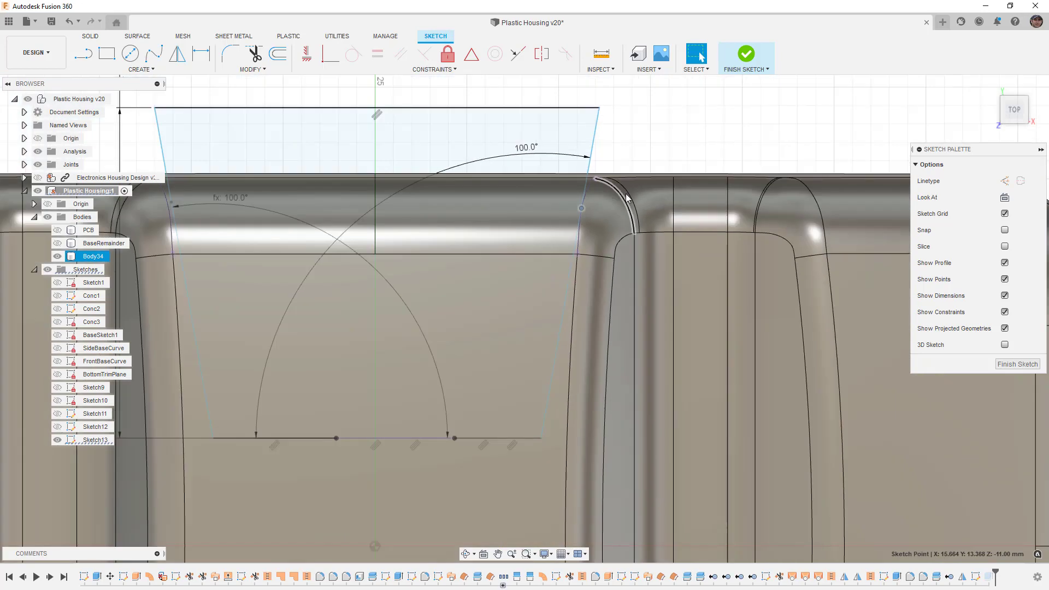
Make the sketch point on the outline's left slanted side coincident with the left projected housing edge.
{"action": "scroll", "coordinate": [344, 203], "scroll_direction": "up", "scroll_amount": 5}
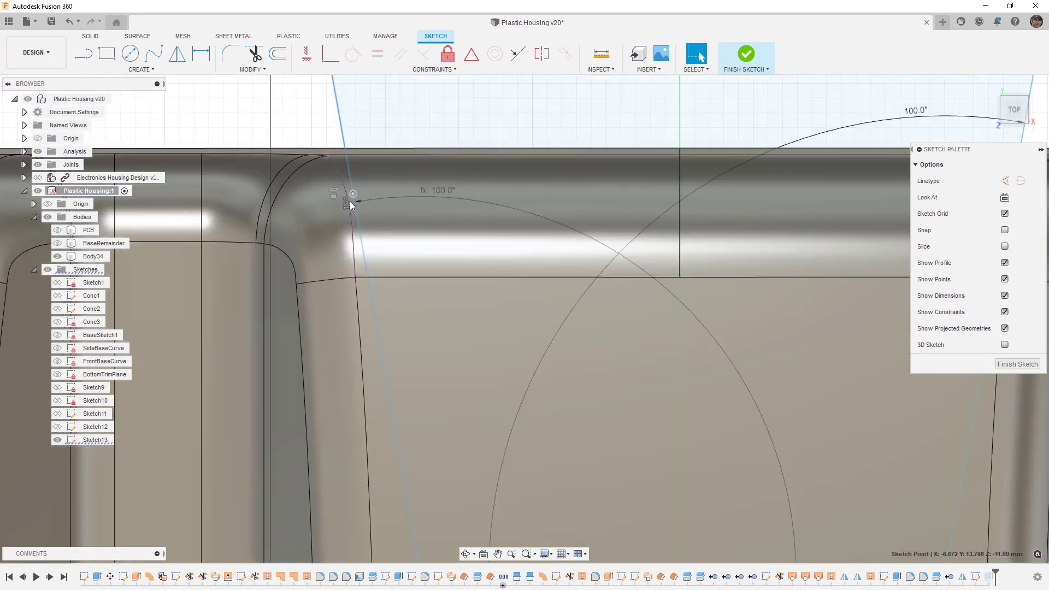
{"action": "left_click", "coordinate": [346, 195]}
{"action": "left_click", "coordinate": [329, 58]}
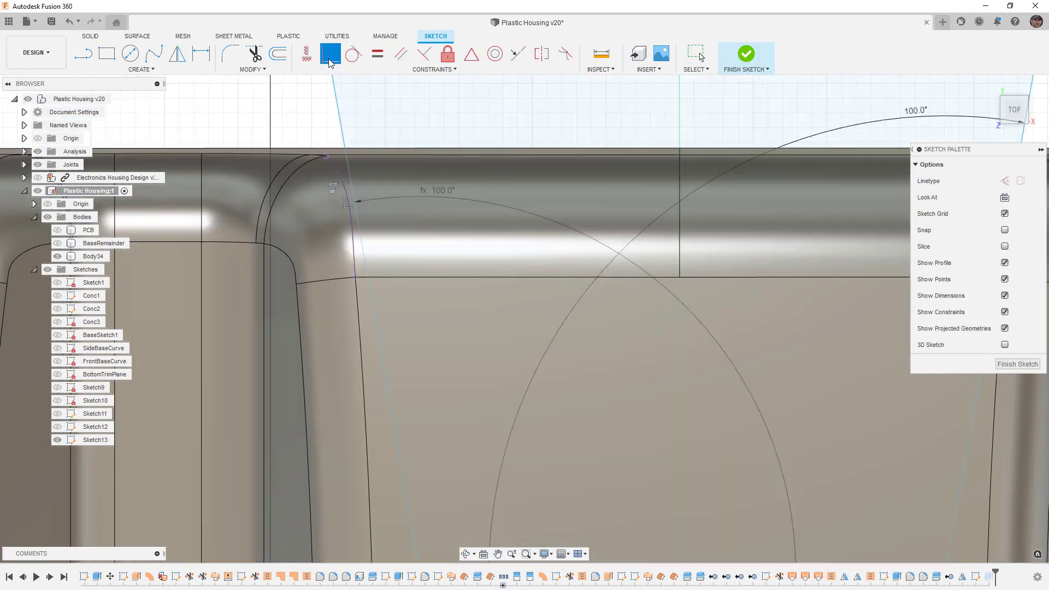
{"action": "scroll", "coordinate": [354, 141], "scroll_direction": "down", "scroll_amount": 5}
{"action": "key", "text": "Escape"}
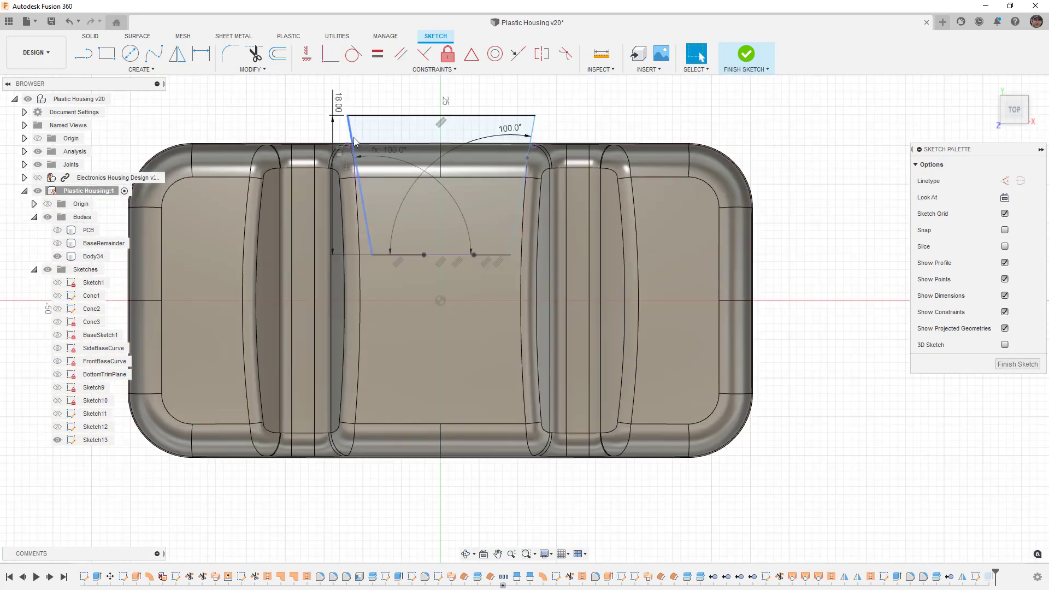
Adjust the left slanted side and its sketch point so the point sits along the left projected housing edge.
{"action": "scroll", "coordinate": [358, 165], "scroll_direction": "up", "scroll_amount": 3}
{"action": "scroll", "coordinate": [357, 165], "scroll_direction": "up", "scroll_amount": 3}
{"action": "left_click", "coordinate": [345, 195]}
{"action": "mouse_move", "coordinate": [374, 195]}
{"action": "left_mouse_down"}
{"action": "mouse_move", "coordinate": [400, 189]}
{"action": "mouse_move", "coordinate": [392, 191]}
{"action": "left_mouse_up"}
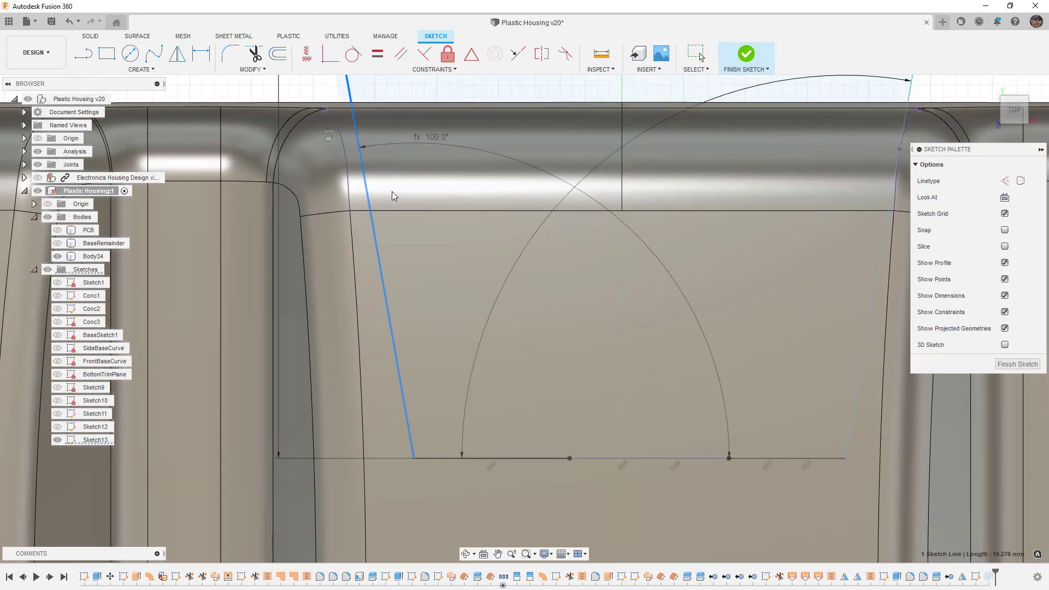
{"action": "left_click", "coordinate": [355, 145]}
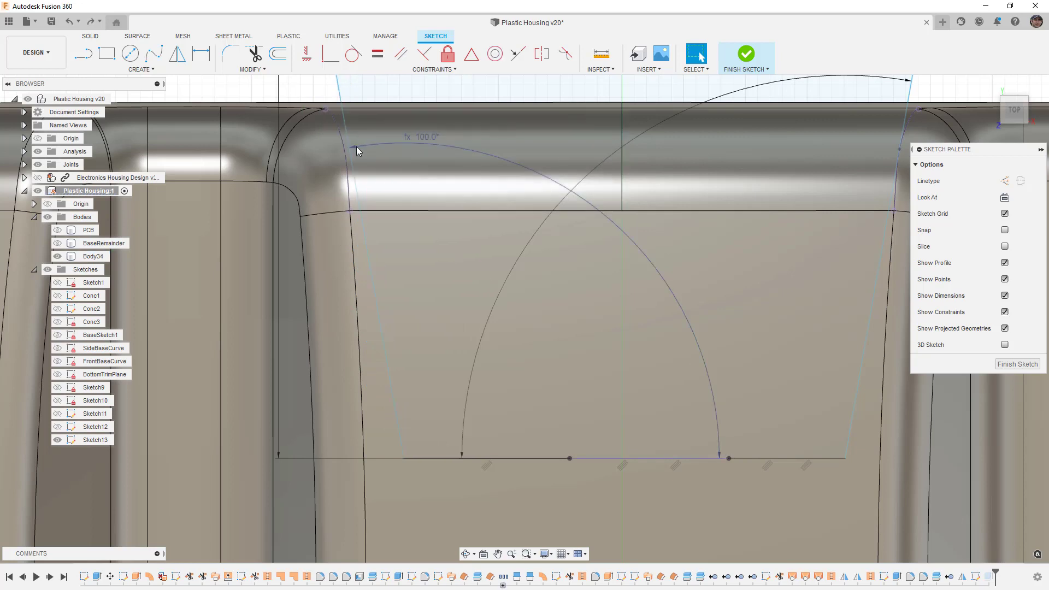
{"action": "mouse_move", "coordinate": [357, 159]}
{"action": "left_mouse_down"}
{"action": "mouse_move", "coordinate": [361, 168]}
{"action": "mouse_move", "coordinate": [343, 155]}
{"action": "mouse_move", "coordinate": [313, 159]}
{"action": "mouse_move", "coordinate": [331, 158]}
{"action": "left_mouse_up"}
{"action": "scroll", "coordinate": [331, 158], "scroll_direction": "down", "scroll_amount": 1}
{"action": "scroll", "coordinate": [331, 159], "scroll_direction": "down", "scroll_amount": 3}
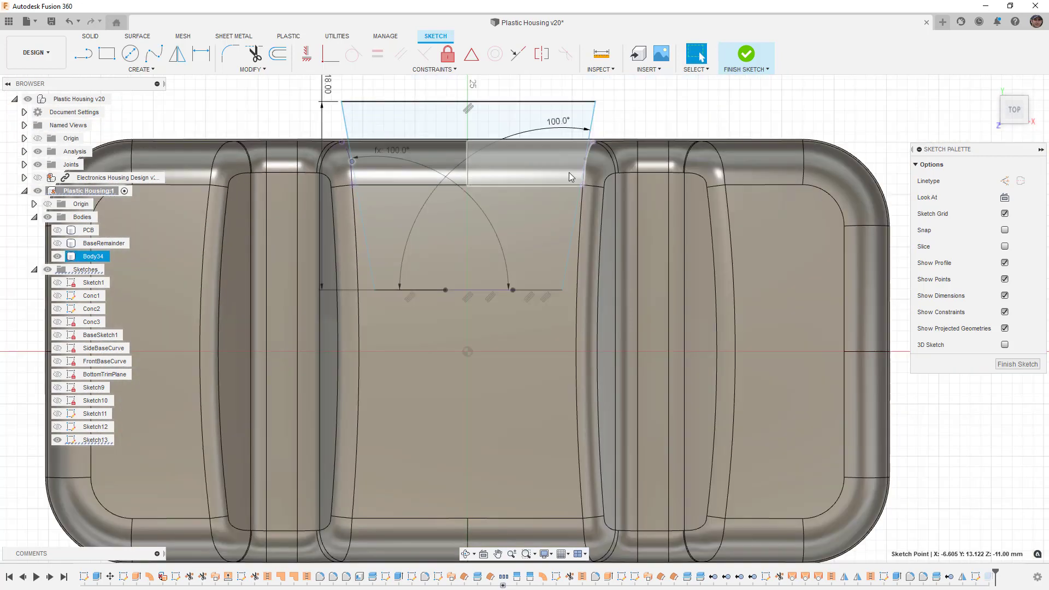
Reposition the sketch point on the right slanted side along the right projected housing edge.
{"action": "scroll", "coordinate": [608, 166], "scroll_direction": "up", "scroll_amount": 2}
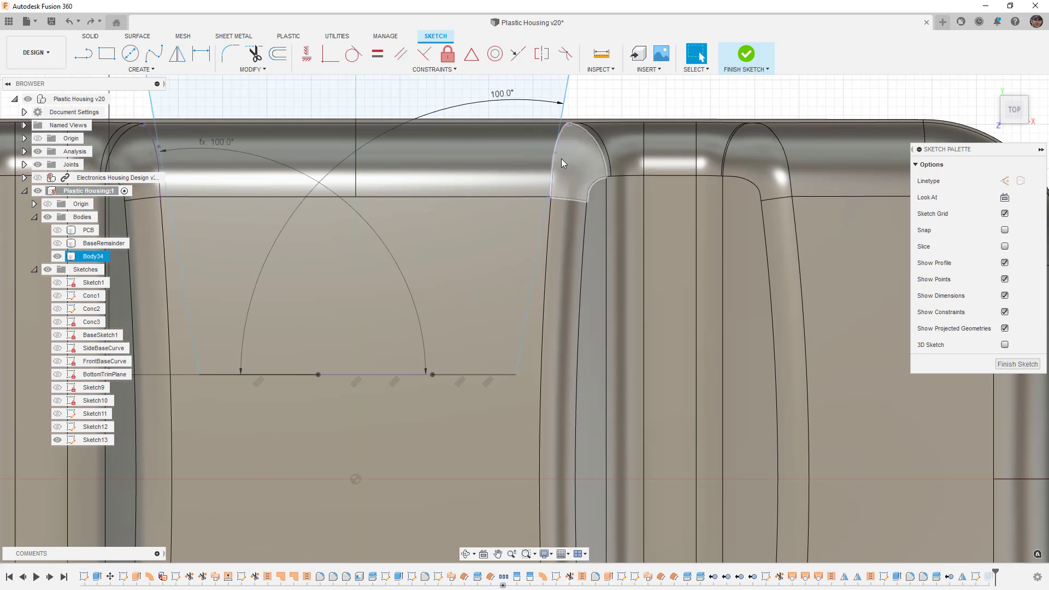
{"action": "mouse_move", "coordinate": [562, 165]}
{"action": "left_mouse_down"}
{"action": "mouse_move", "coordinate": [581, 130]}
{"action": "mouse_move", "coordinate": [552, 149]}
{"action": "left_mouse_up"}
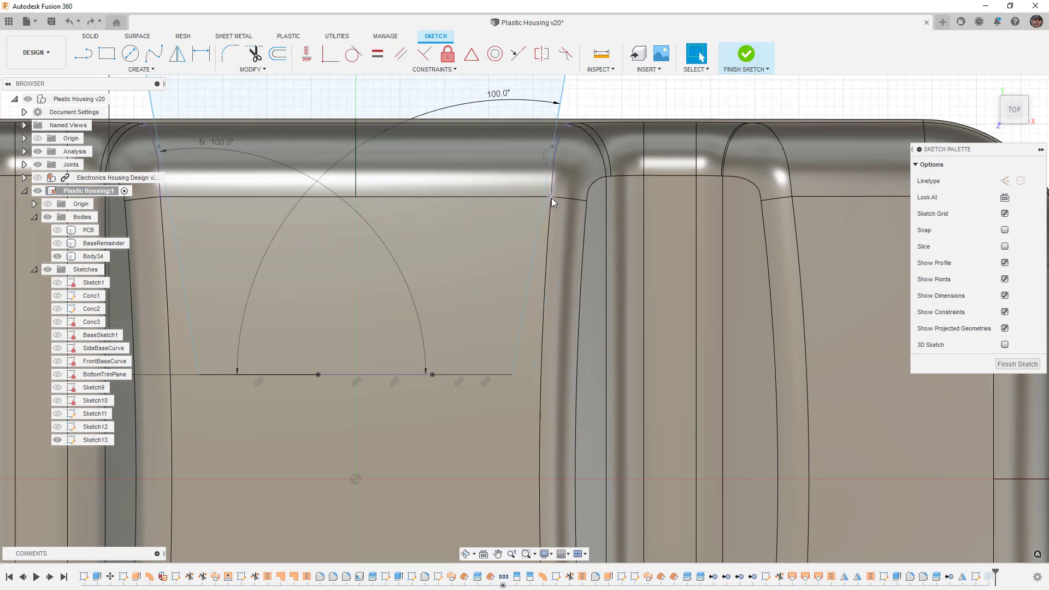
{"action": "left_click", "coordinate": [549, 149]}
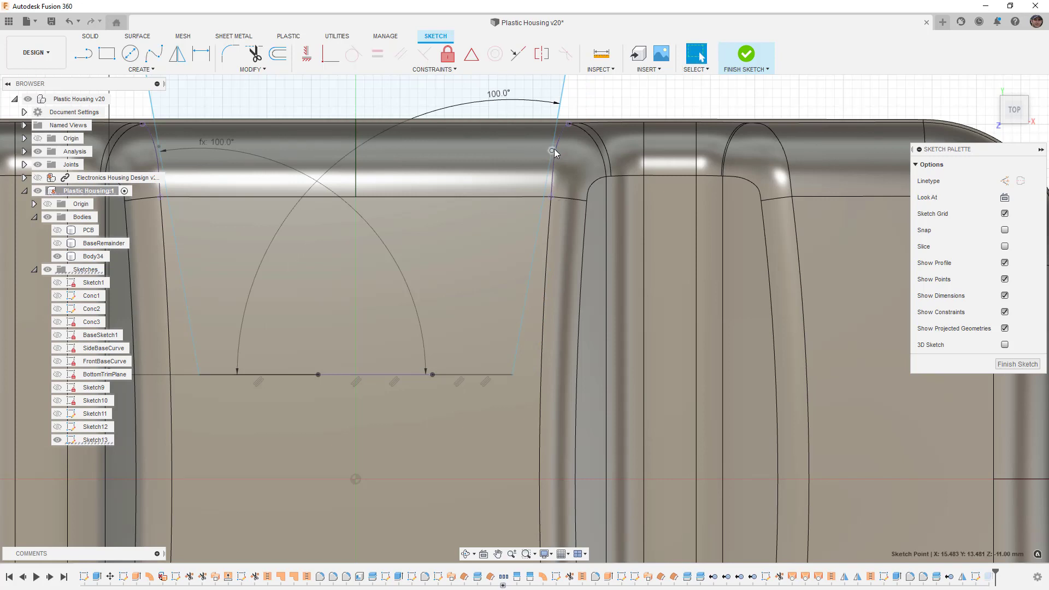
{"action": "scroll", "coordinate": [555, 149], "scroll_direction": "up", "scroll_amount": 1}
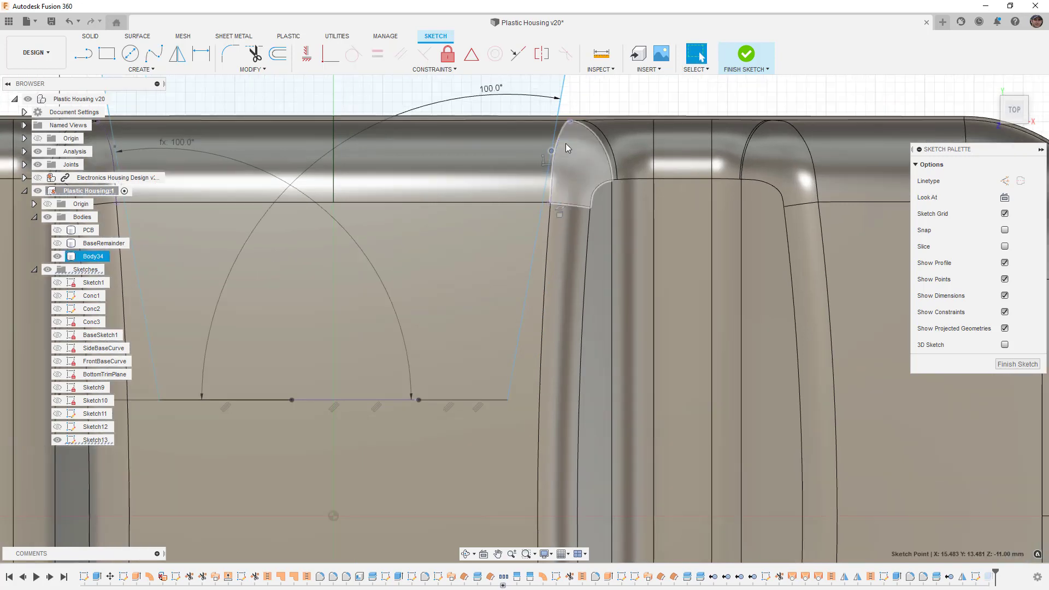
Dimension the horizontal offset between the right sketch point and the lower end of the right projected edge as 0.05 mm.
{"action": "key", "text": "d"}
{"action": "left_click", "coordinate": [550, 203]}
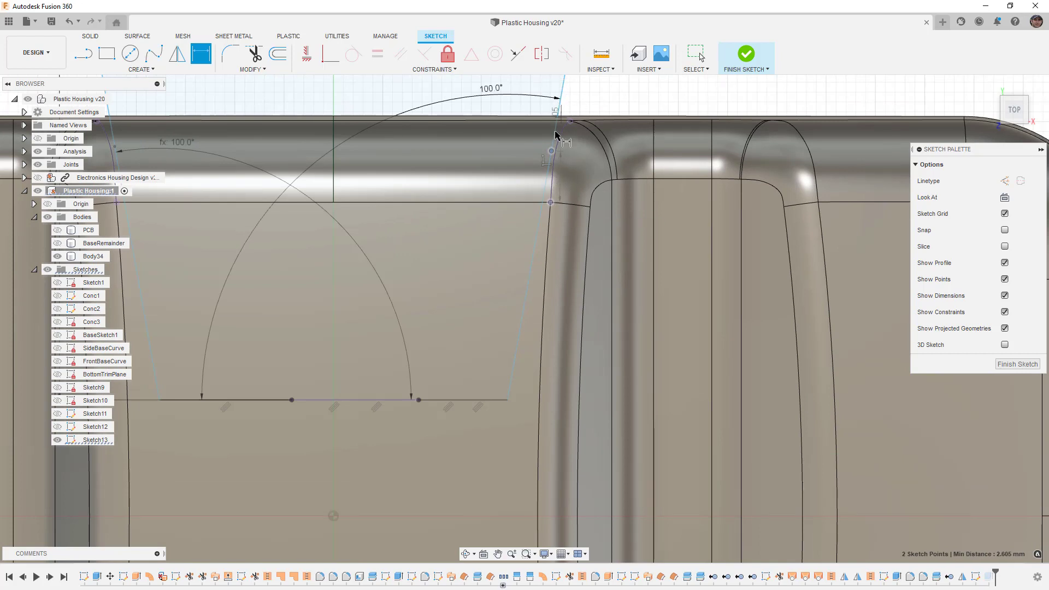
{"action": "right_click", "coordinate": [571, 99]}
{"action": "left_click", "coordinate": [568, 184]}
{"action": "left_click", "coordinate": [589, 99]}
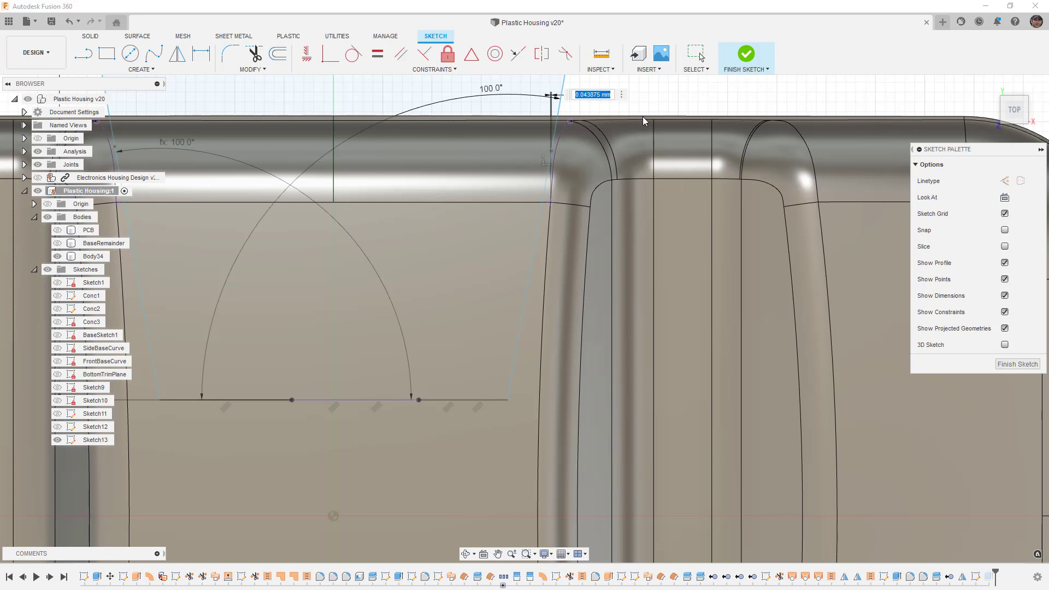
{"action": "type", "text": "0.05"}
{"action": "key", "text": "Return"}
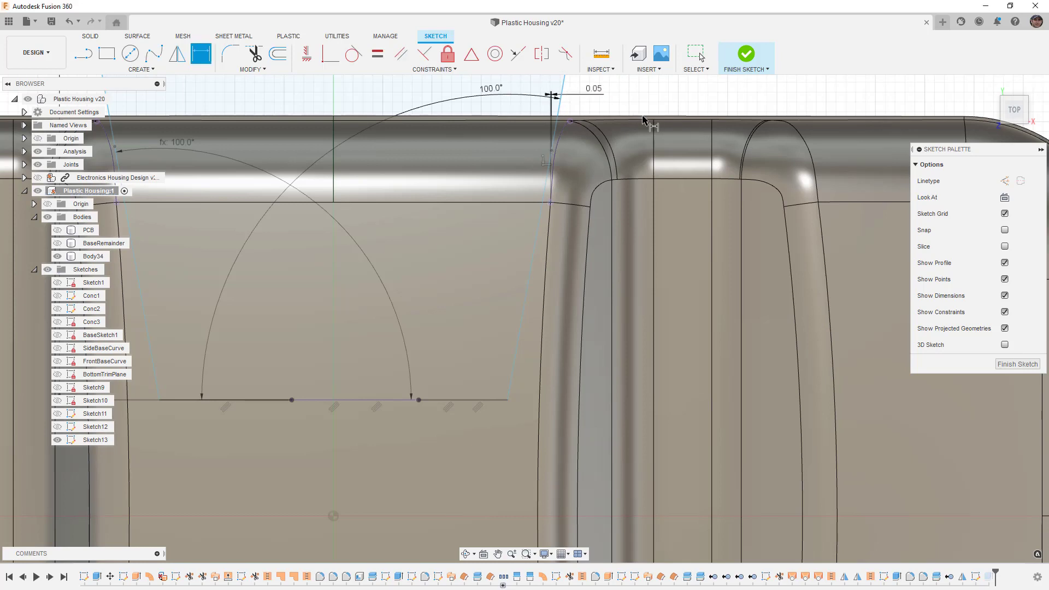
Dimension the matching horizontal offset between the left sketch point and its projected edge's lower end, linking it to parameter d105.
{"action": "scroll", "coordinate": [641, 119], "scroll_direction": "down", "scroll_amount": 2}
{"action": "left_click", "coordinate": [247, 141]}
{"action": "left_click", "coordinate": [248, 182]}
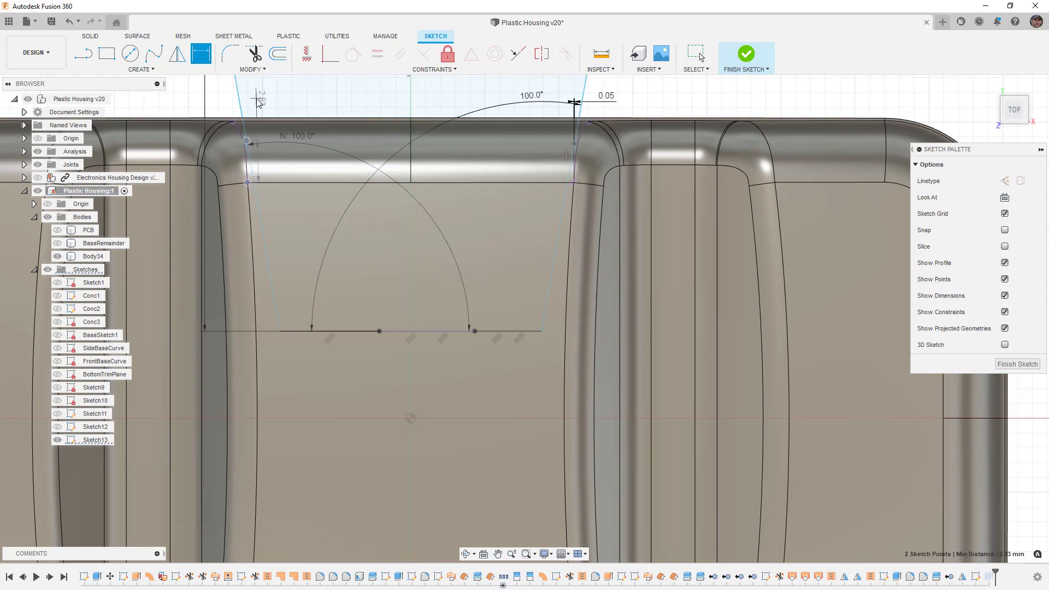
{"action": "right_click", "coordinate": [256, 101]}
{"action": "left_click", "coordinate": [248, 179]}
{"action": "left_click", "coordinate": [257, 101]}
{"action": "type", "text": "d105"}
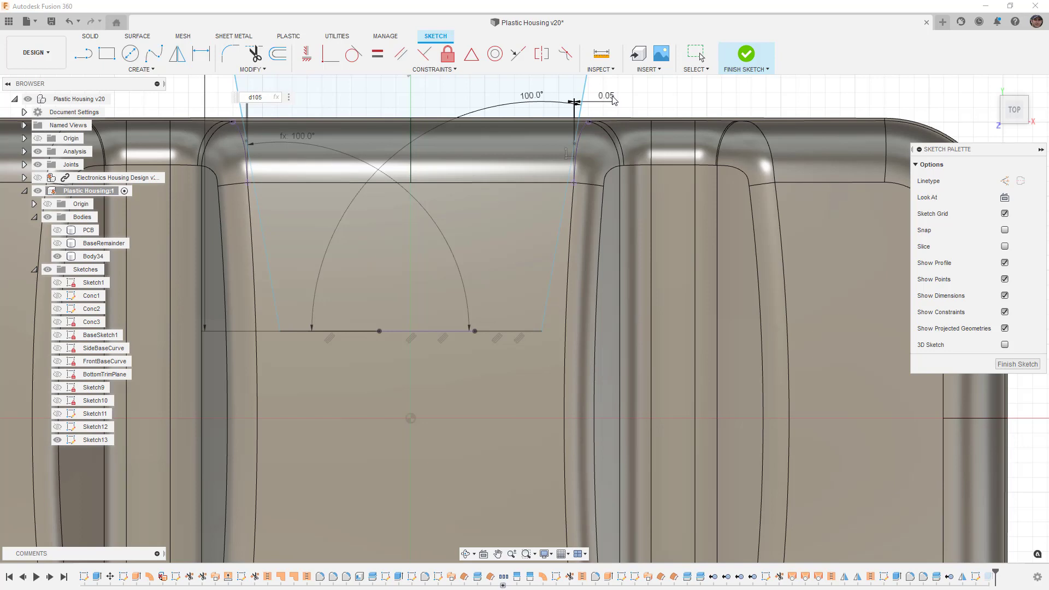
{"action": "key", "text": "Return"}
{"action": "scroll", "coordinate": [545, 182], "scroll_direction": "down", "scroll_amount": 3}
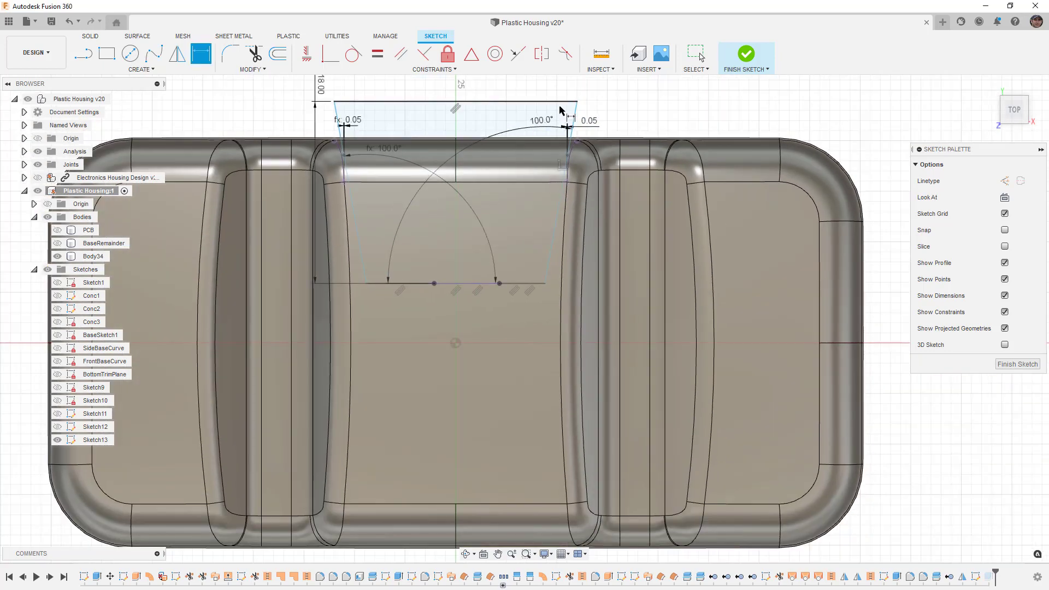
Align the sketch points on the two slanted sides with a Horizontal/Vertical constraint.
{"action": "key", "text": "Escape"}
{"action": "mouse_move", "coordinate": [578, 102]}
{"action": "left_mouse_down"}
{"action": "mouse_move", "coordinate": [586, 96]}
{"action": "mouse_move", "coordinate": [578, 101]}
{"action": "left_mouse_up"}
{"action": "scroll", "coordinate": [569, 179], "scroll_direction": "up", "scroll_amount": 3}
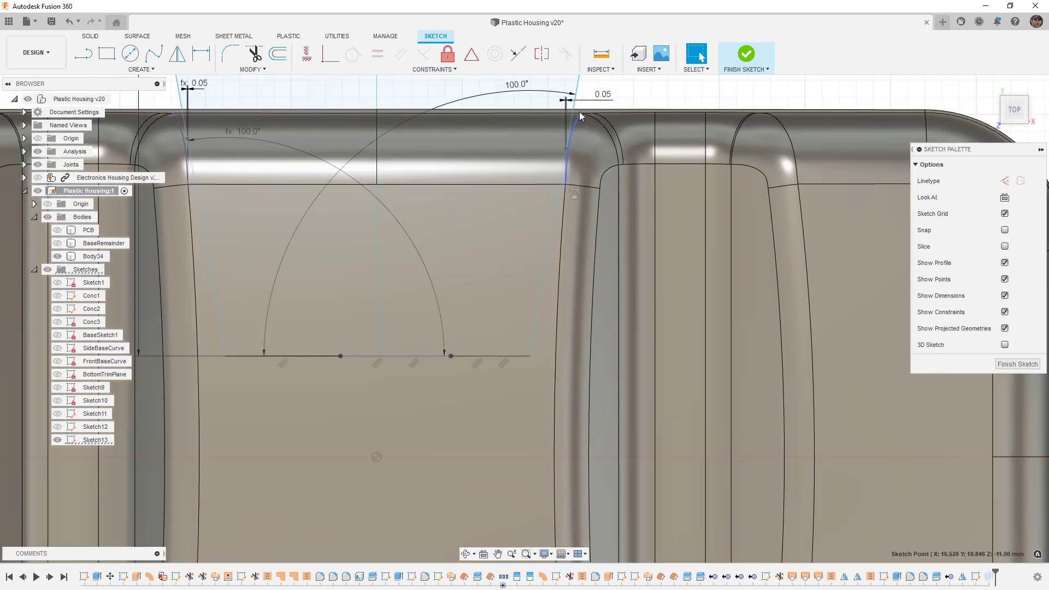
{"action": "left_click", "coordinate": [566, 149]}
{"action": "left_click", "coordinate": [187, 139], "text": "shift"}
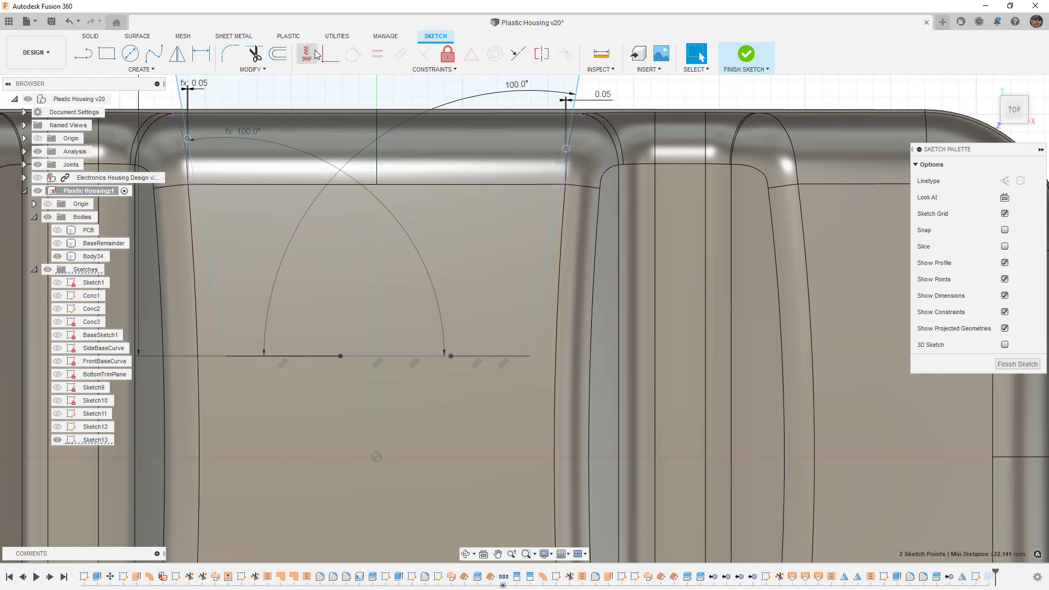
{"action": "left_click", "coordinate": [312, 56]}
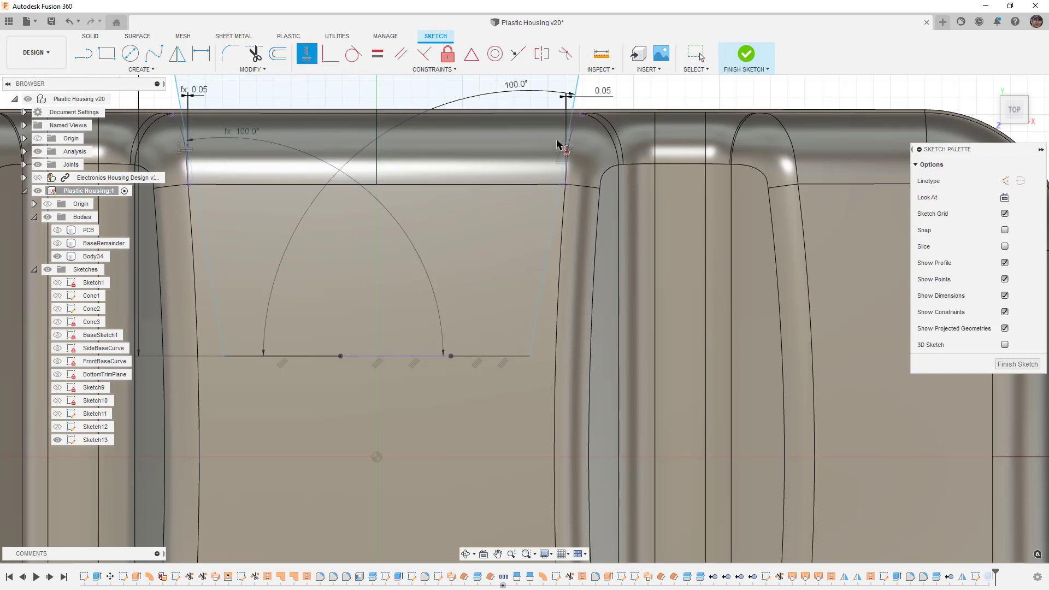
Dimension the vertical distance between the right sketch point and the lower end of the right projected edge.
{"action": "left_click", "coordinate": [203, 58]}
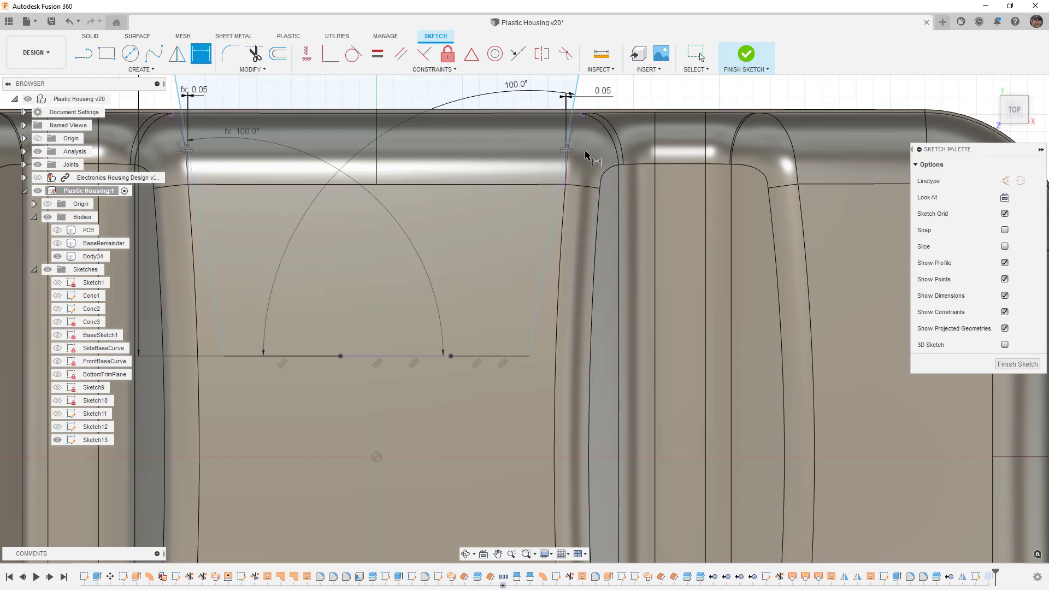
{"action": "left_click", "coordinate": [567, 147]}
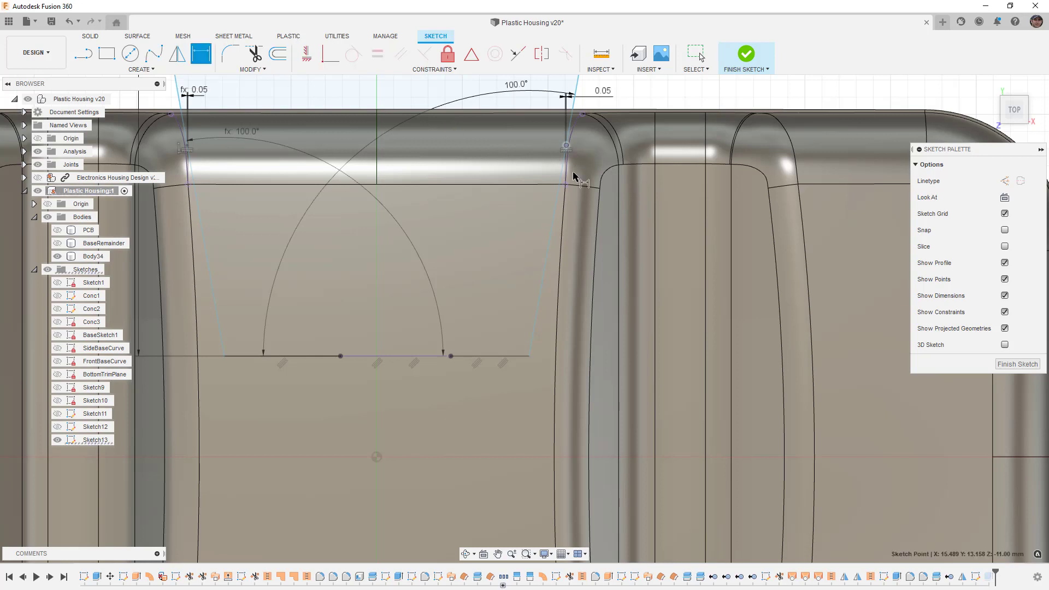
{"action": "left_click", "coordinate": [526, 163]}
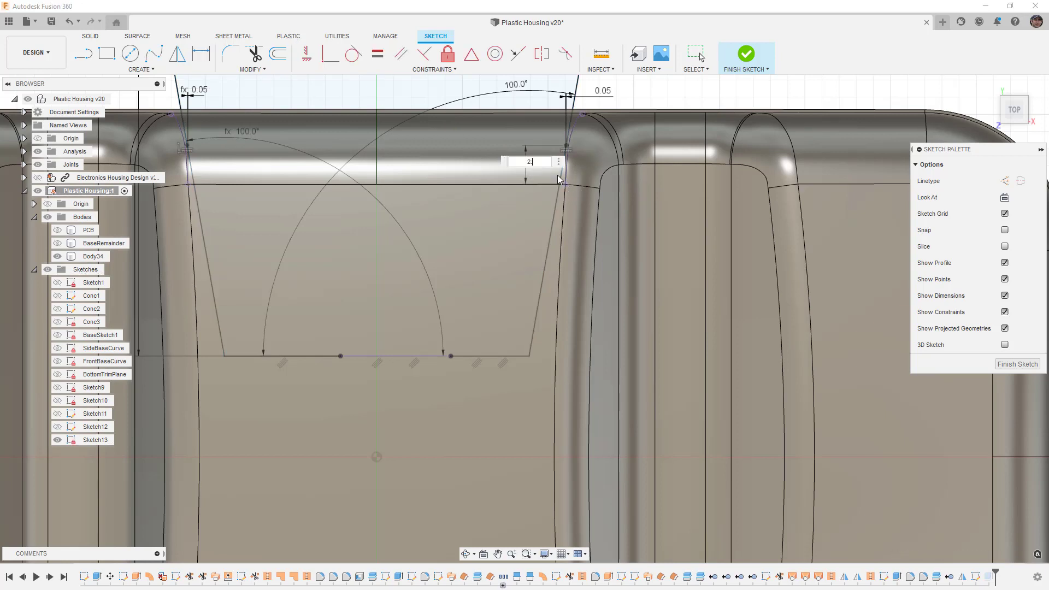
{"action": "key", "text": "Return"}
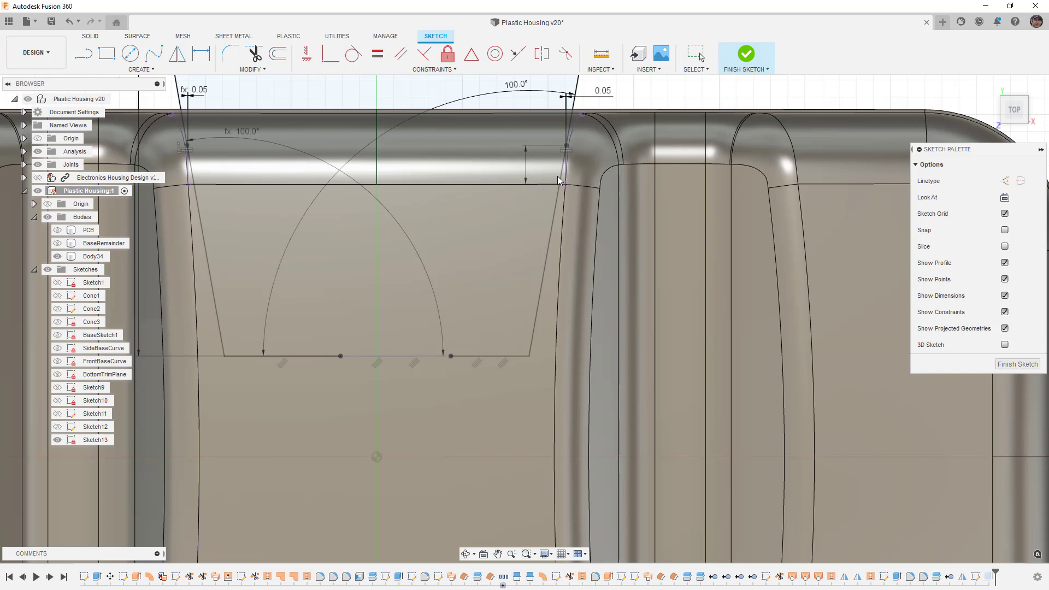
{"action": "key", "text": "d"}
{"action": "scroll", "coordinate": [560, 206], "scroll_direction": "down", "scroll_amount": 3}
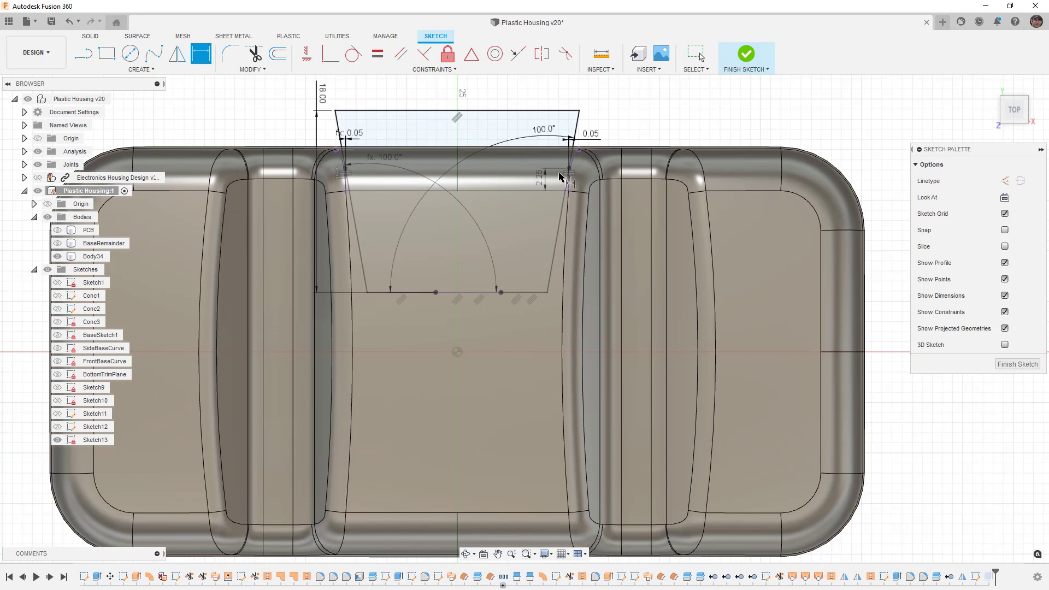
Finish the sketch and hide Sketch13 to leave the housing and tapered block showing.
{"action": "left_click", "coordinate": [746, 54]}
{"action": "scroll", "coordinate": [630, 229], "scroll_direction": "down", "scroll_amount": 3}
{"action": "middle_click_drag", "start_coordinate": [630, 230], "coordinate": [245, 421], "text": "shift"}
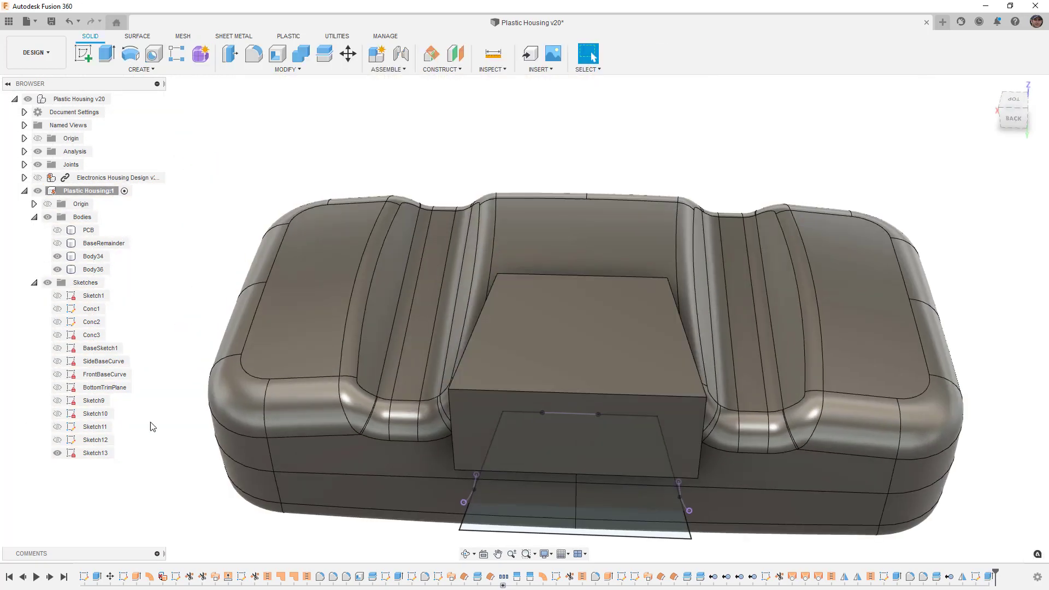
{"action": "middle_click_drag", "start_coordinate": [612, 454], "coordinate": [621, 328], "text": "shift"}
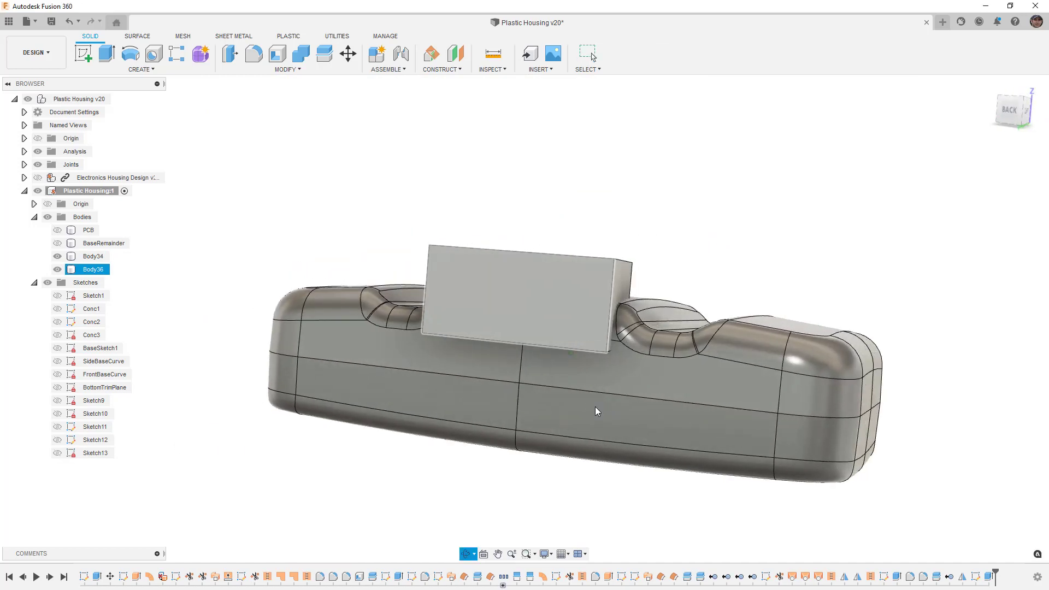
Examine how the tapered block's slanted side meets the curved housing edge.
{"action": "left_click", "coordinate": [620, 316]}
{"action": "scroll", "coordinate": [617, 316], "scroll_direction": "up", "scroll_amount": 5}
{"action": "scroll", "coordinate": [615, 307], "scroll_direction": "up", "scroll_amount": 2}
{"action": "left_click", "coordinate": [618, 301]}
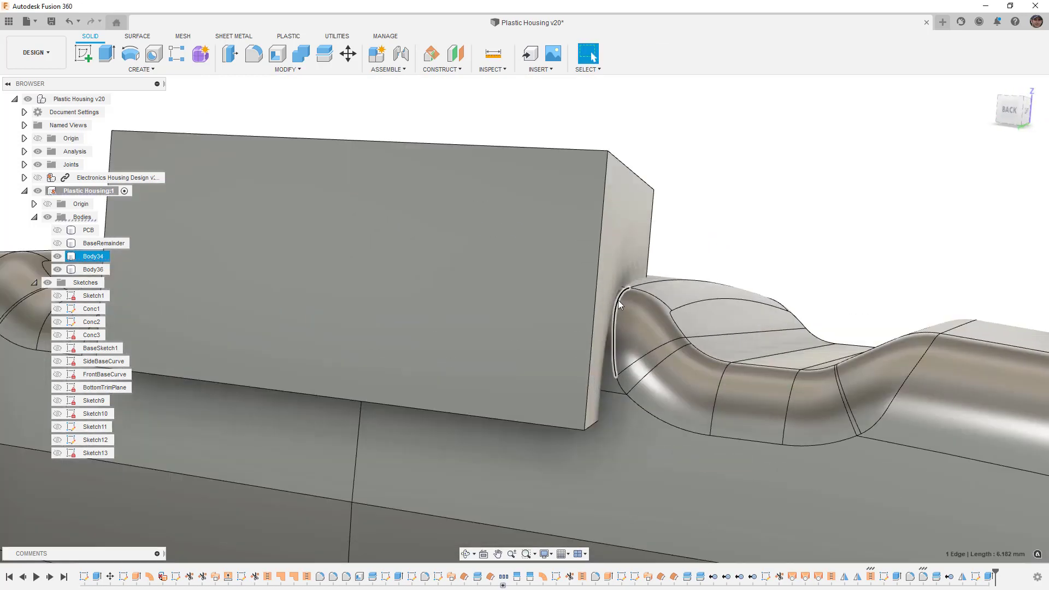
{"action": "scroll", "coordinate": [618, 302], "scroll_direction": "down", "scroll_amount": 5}
{"action": "middle_click_drag", "start_coordinate": [571, 315], "coordinate": [479, 214], "text": "shift"}
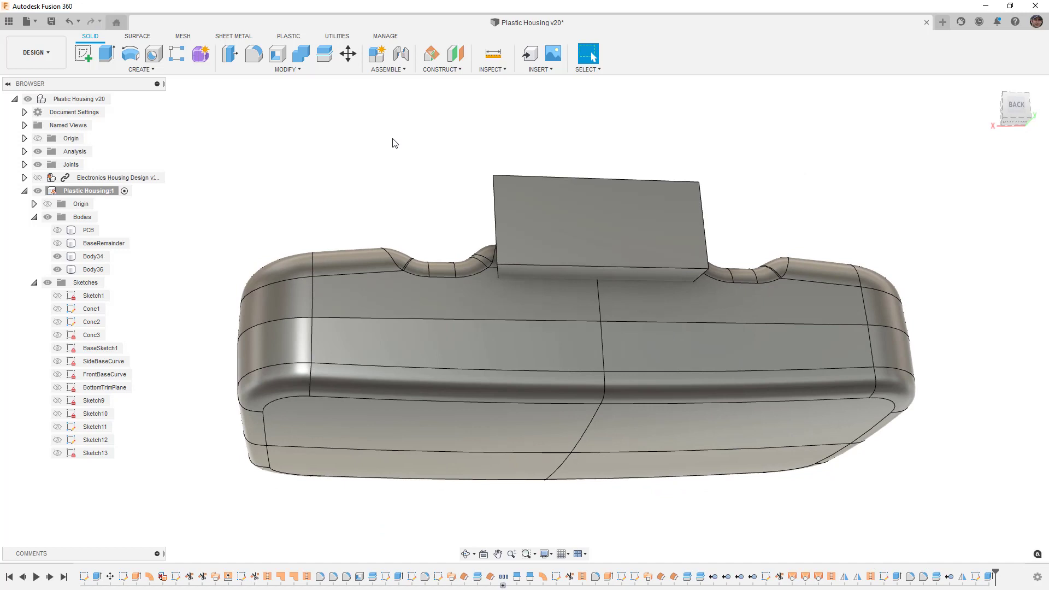
Fillet the two vertical inner corner edges of the tapered block with a 3 mm radius.
{"action": "left_click", "coordinate": [253, 54]}
{"action": "middle_click_drag", "start_coordinate": [498, 277], "coordinate": [606, 241], "text": "shift"}
{"action": "left_click", "coordinate": [633, 322]}
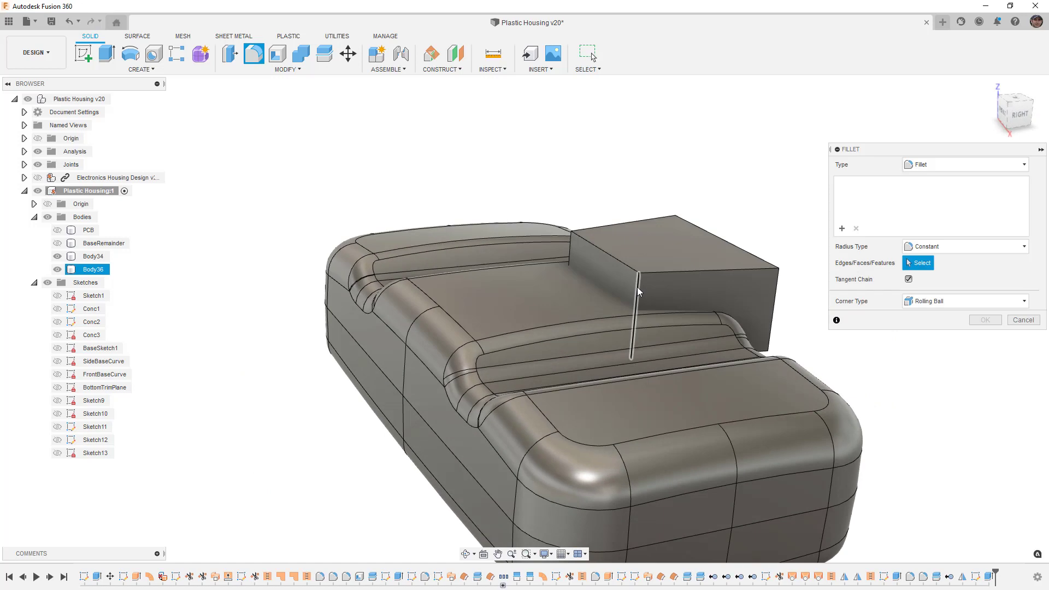
{"action": "left_click", "coordinate": [573, 251]}
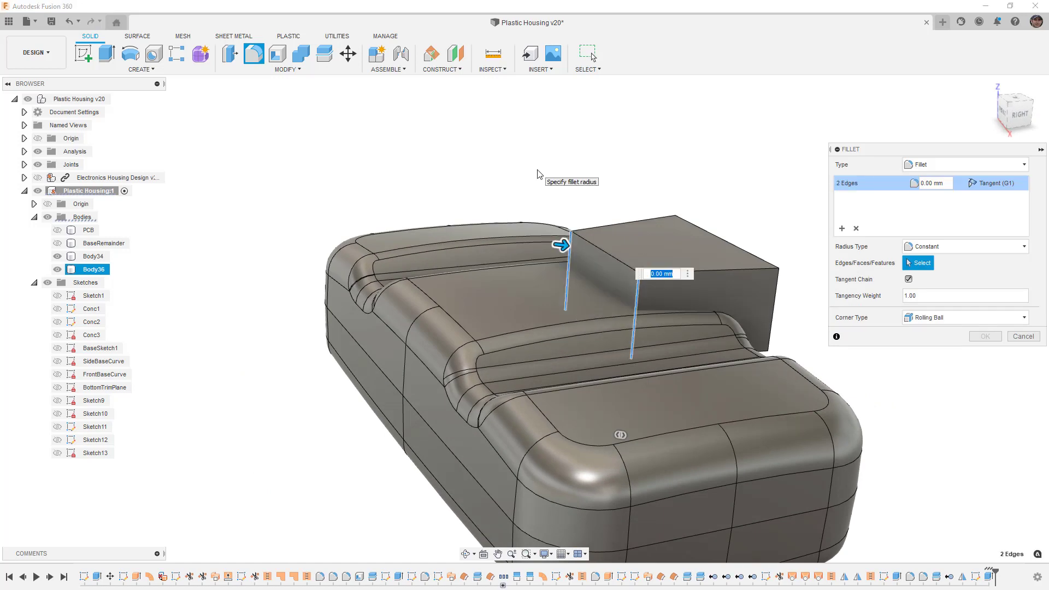
{"action": "type", "text": "2.5"}
{"action": "key", "text": "Return"}
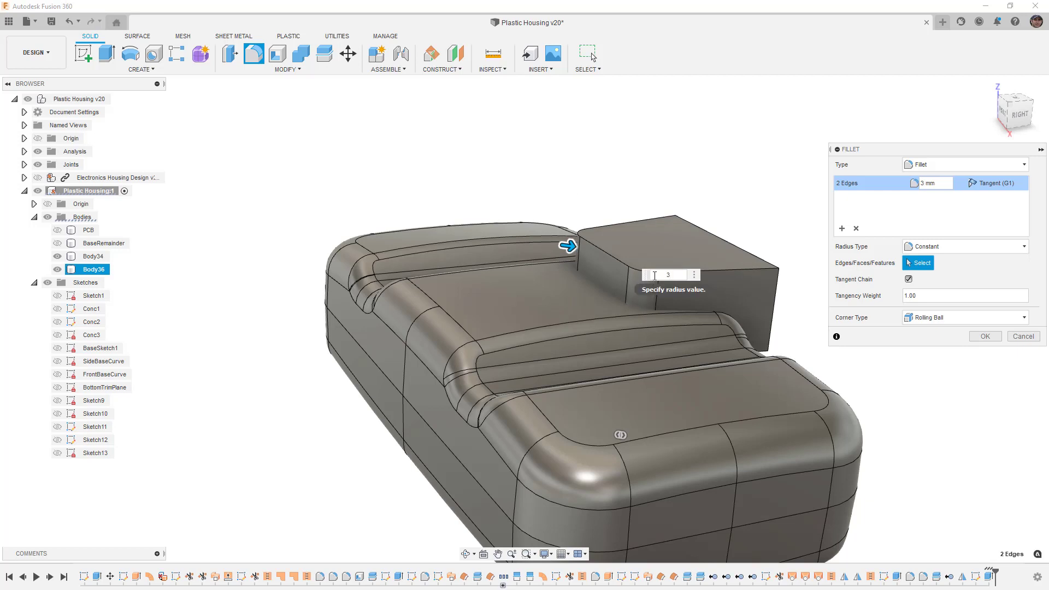
{"action": "left_click", "coordinate": [985, 337]}
Fillet the tangent chain of lower edges on the tapered block with a 5 mm radius.
{"action": "mouse_move", "coordinate": [903, 332]}
{"action": "middle_mouse_down", "text": "shift"}
{"action": "mouse_move", "coordinate": [807, 322]}
{"action": "mouse_move", "coordinate": [892, 347]}
{"action": "middle_mouse_up", "text": "shift"}
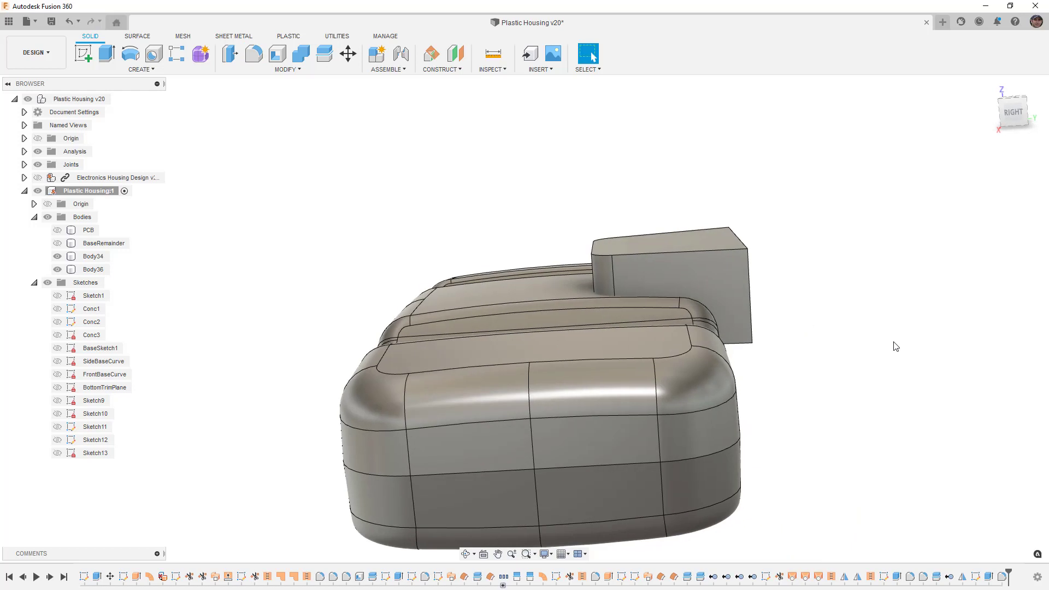
{"action": "right_click", "coordinate": [893, 343]}
{"action": "left_click", "coordinate": [897, 308]}
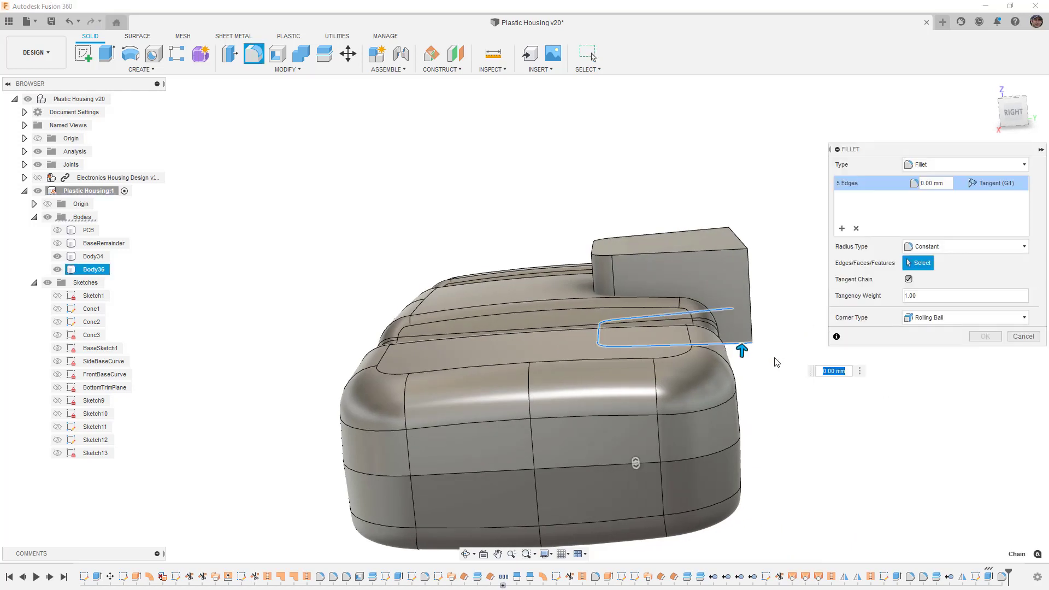
{"action": "type", "text": "5"}
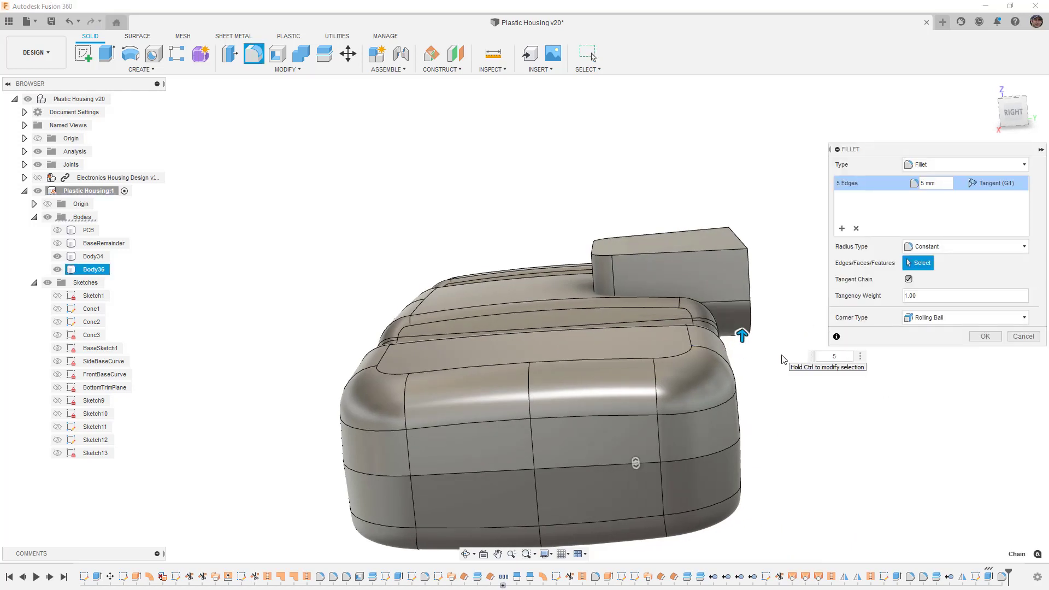
{"action": "middle_click_drag", "start_coordinate": [779, 393], "coordinate": [890, 366], "text": "shift"}
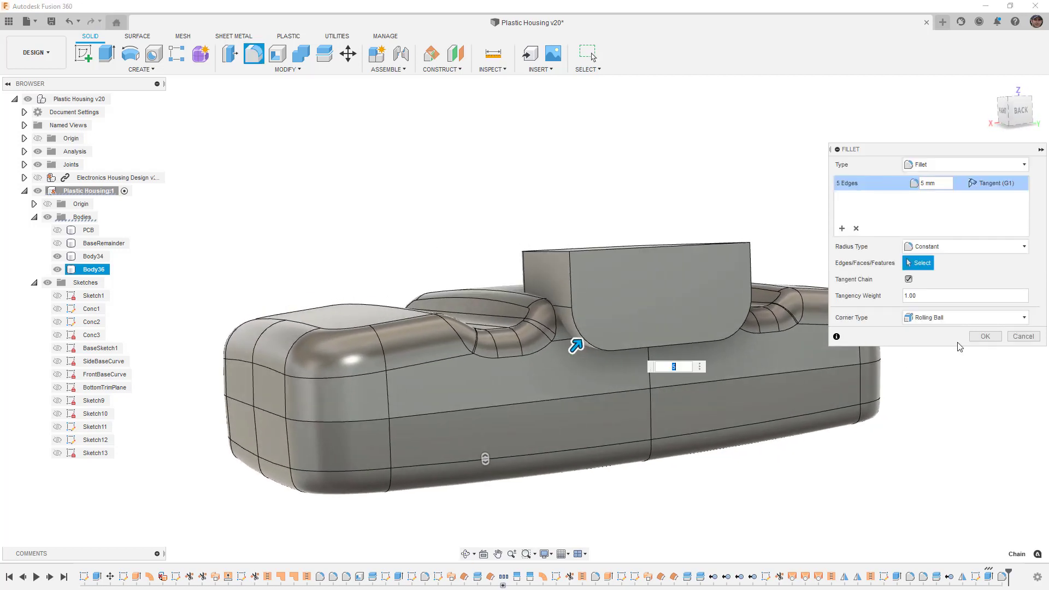
{"action": "left_click", "coordinate": [984, 336]}
Cut the filleted block out of the housing body with Combine, without keeping the tool body.
{"action": "middle_click_drag", "start_coordinate": [710, 328], "coordinate": [627, 269], "text": "shift"}
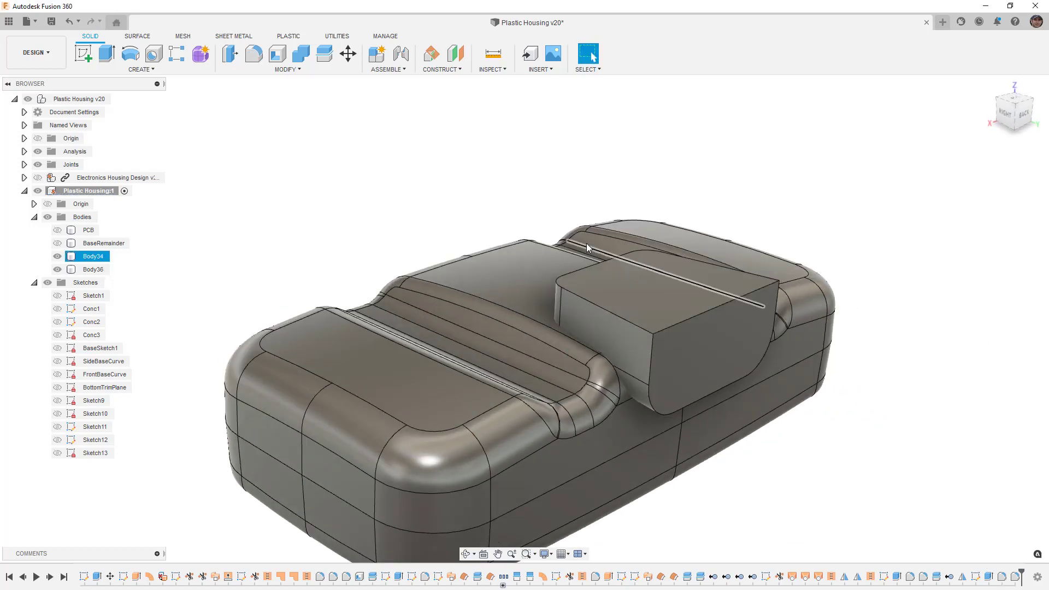
{"action": "left_click", "coordinate": [301, 53]}
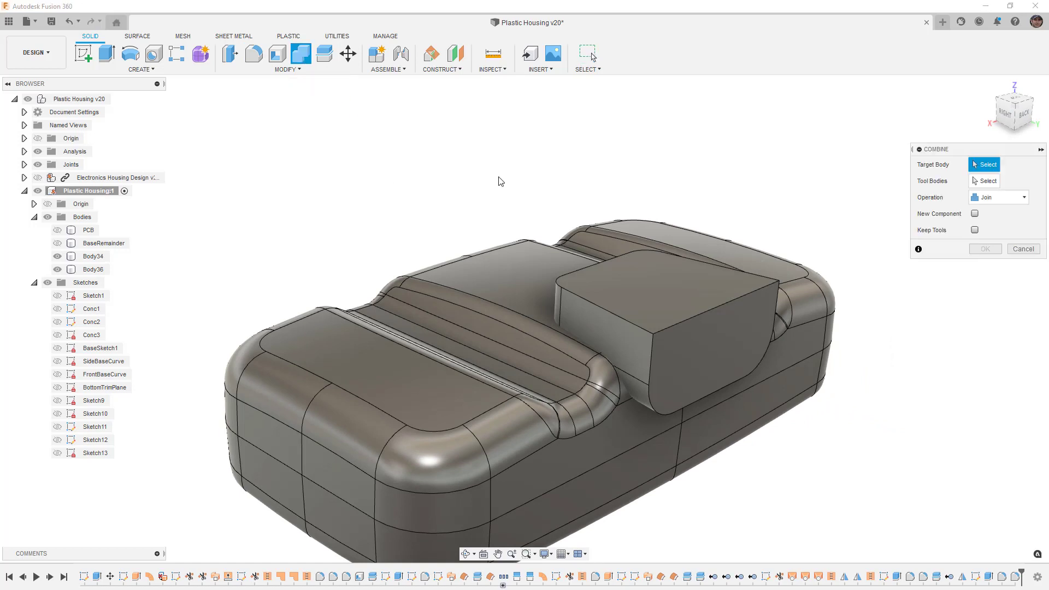
{"action": "left_click", "coordinate": [998, 197]}
{"action": "left_click", "coordinate": [988, 215]}
{"action": "left_click", "coordinate": [505, 267]}
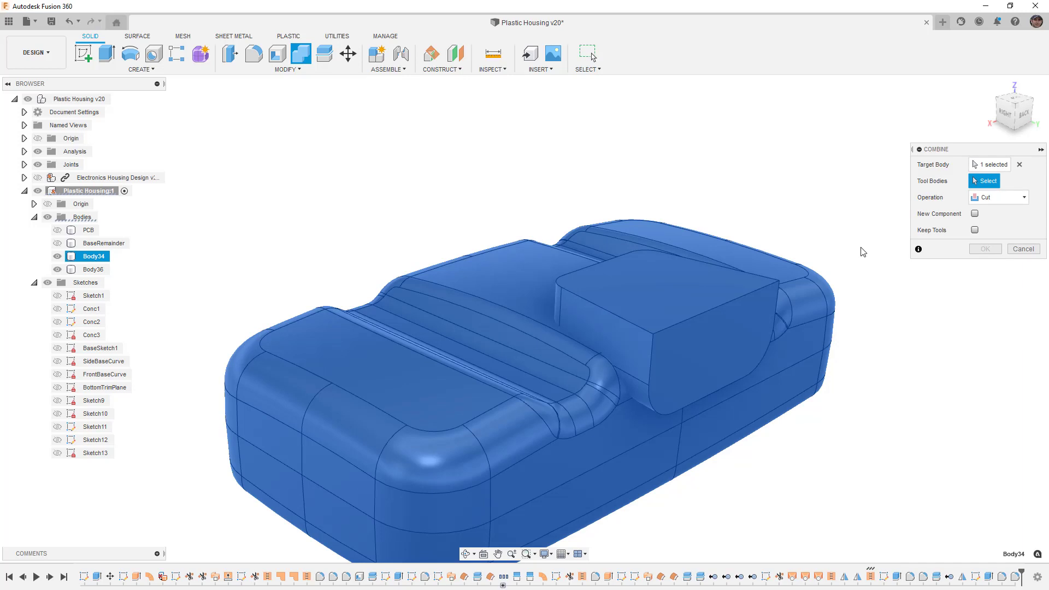
{"action": "left_click", "coordinate": [721, 307]}
{"action": "middle_click_drag", "start_coordinate": [770, 358], "coordinate": [694, 350], "text": "shift"}
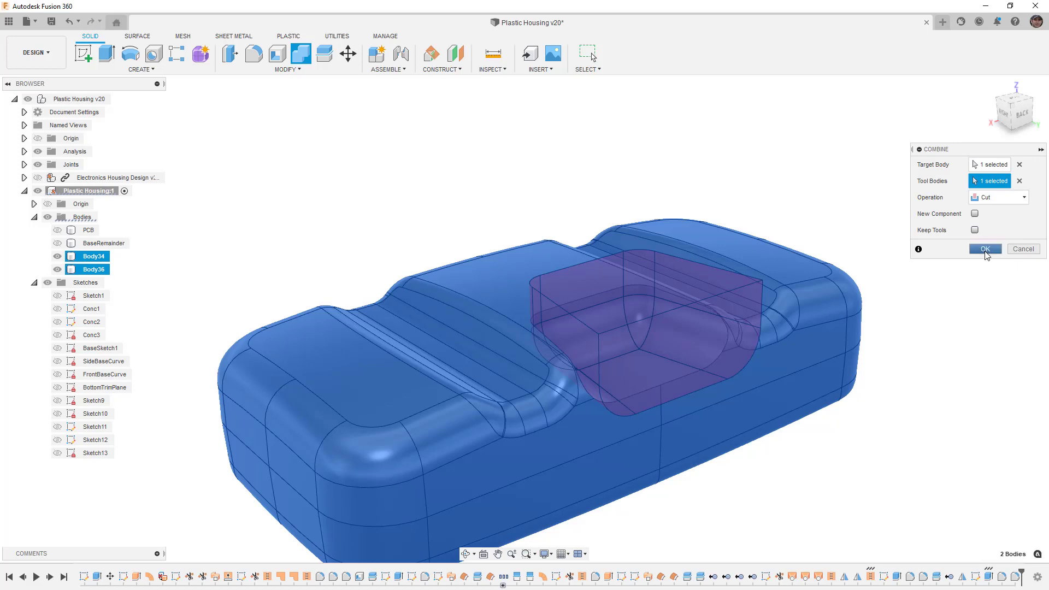
{"action": "left_click", "coordinate": [984, 249]}
Make the Plastic Housing component see-through and show the electronics design to check the board's fit around the cutout.
{"action": "middle_click_drag", "start_coordinate": [800, 369], "coordinate": [700, 379], "text": "shift"}
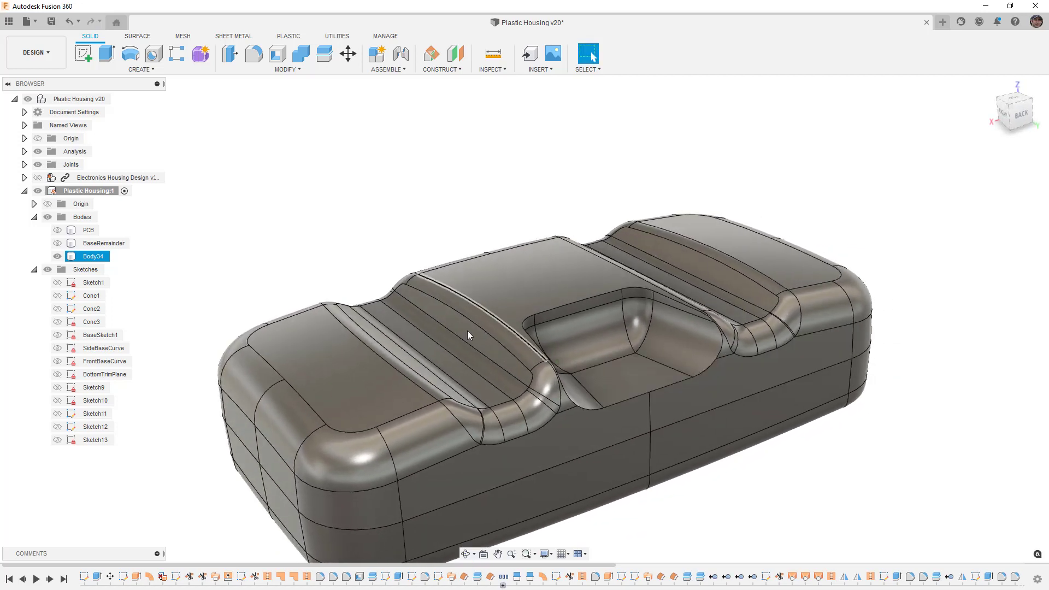
{"action": "right_click", "coordinate": [91, 192]}
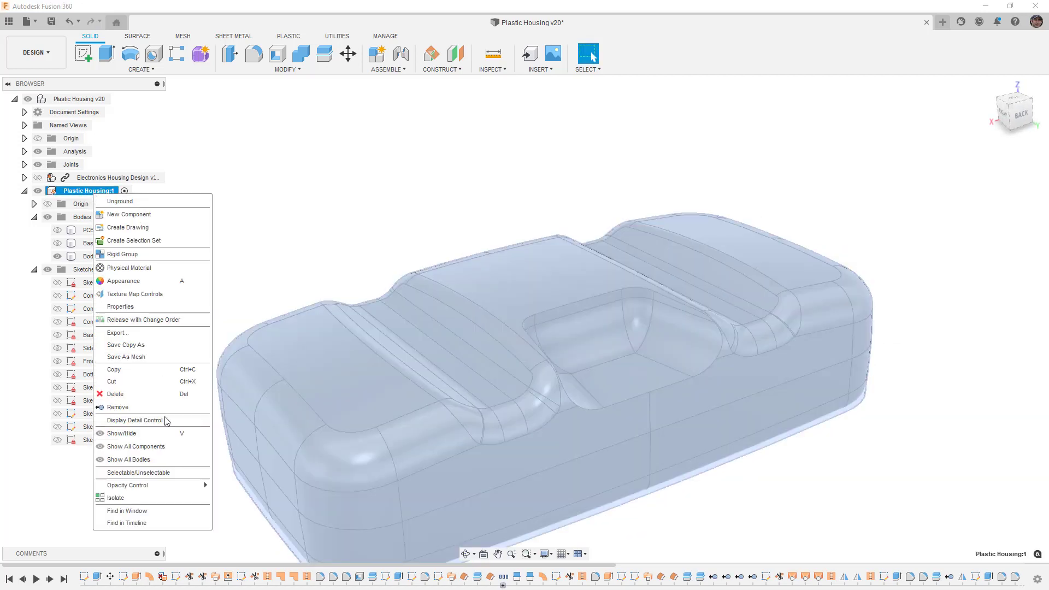
{"action": "mouse_move", "coordinate": [179, 488]}
{"action": "left_click", "coordinate": [240, 508]}
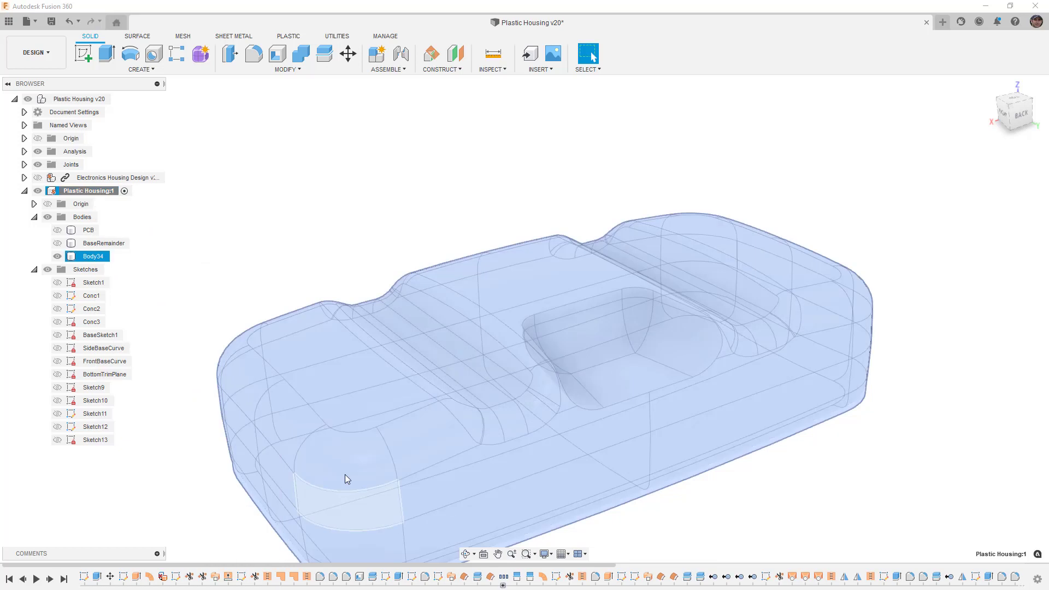
{"action": "left_click", "coordinate": [38, 177]}
{"action": "middle_click_drag", "start_coordinate": [404, 251], "coordinate": [430, 269], "text": "shift"}
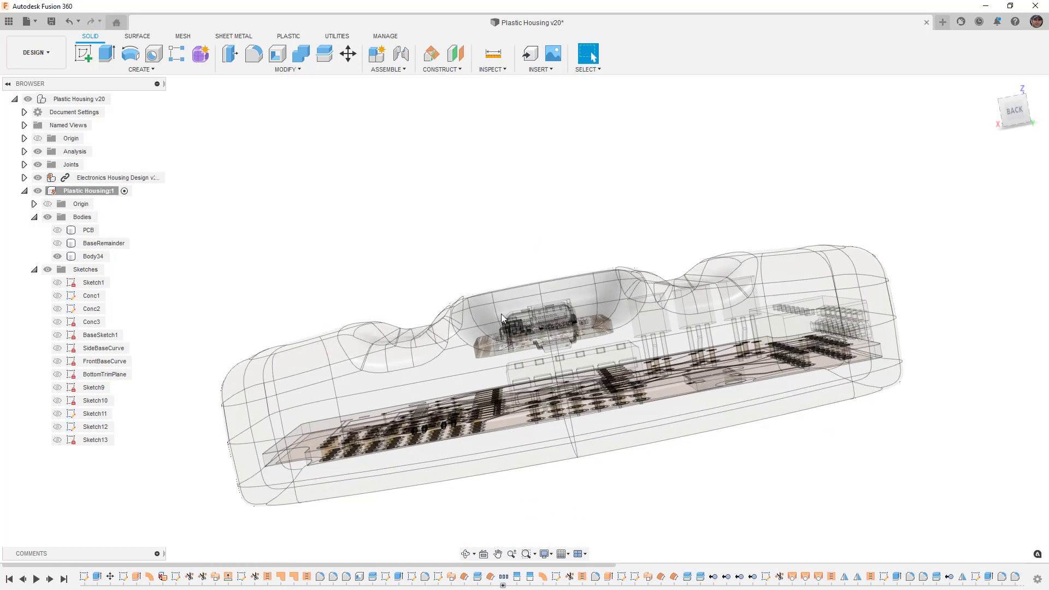
{"action": "scroll", "coordinate": [542, 333], "scroll_direction": "up", "scroll_amount": 6}
{"action": "middle_click_drag", "start_coordinate": [568, 305], "coordinate": [535, 323], "text": "shift"}
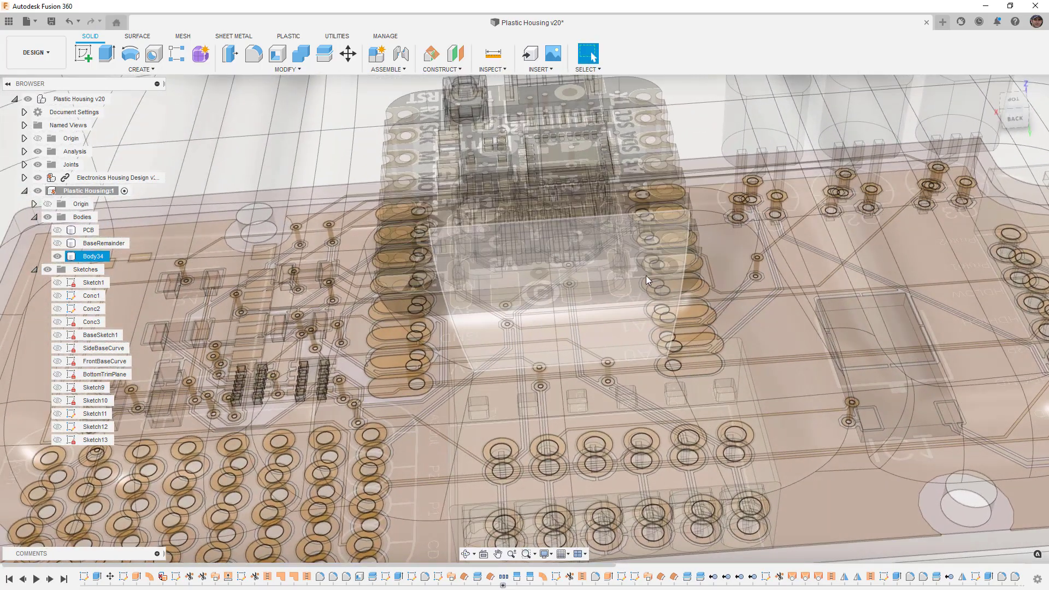
{"action": "key", "text": "F6"}
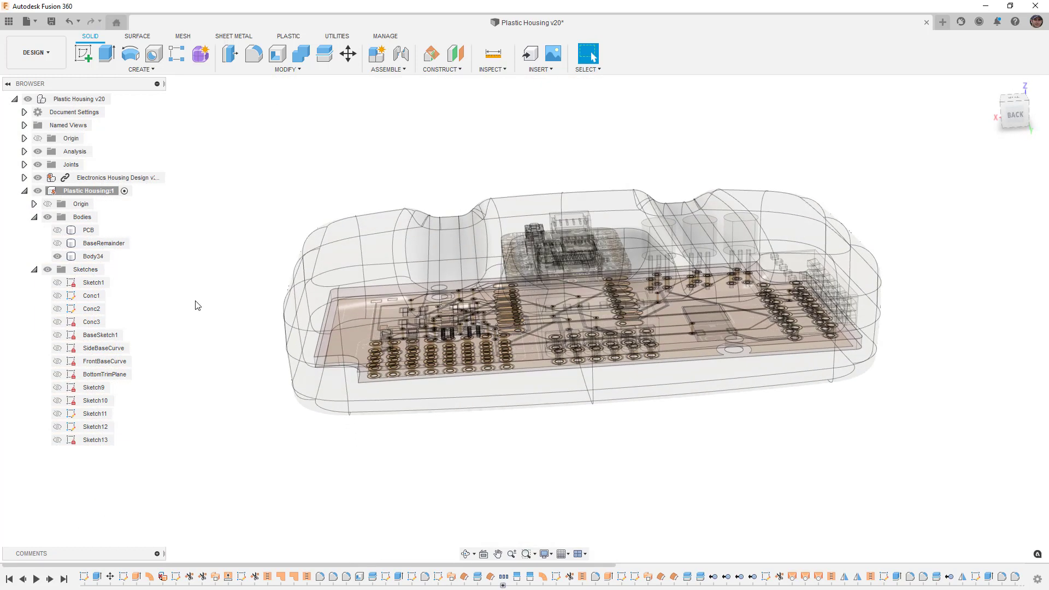
Restore the Plastic Housing component to full opacity.
{"action": "right_click", "coordinate": [91, 192]}
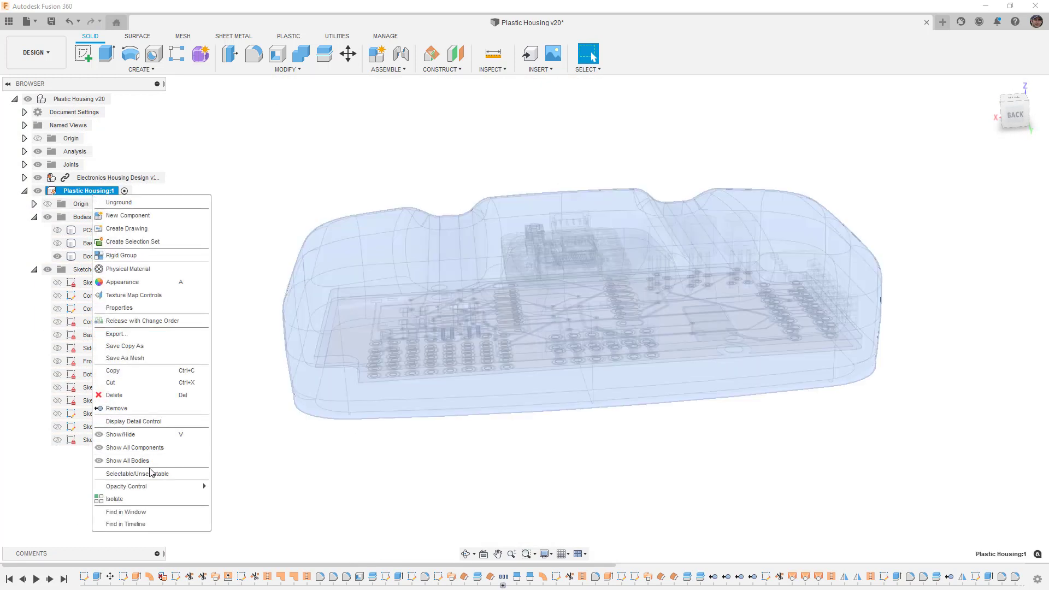
{"action": "mouse_move", "coordinate": [158, 487]}
{"action": "left_click", "coordinate": [235, 581]}
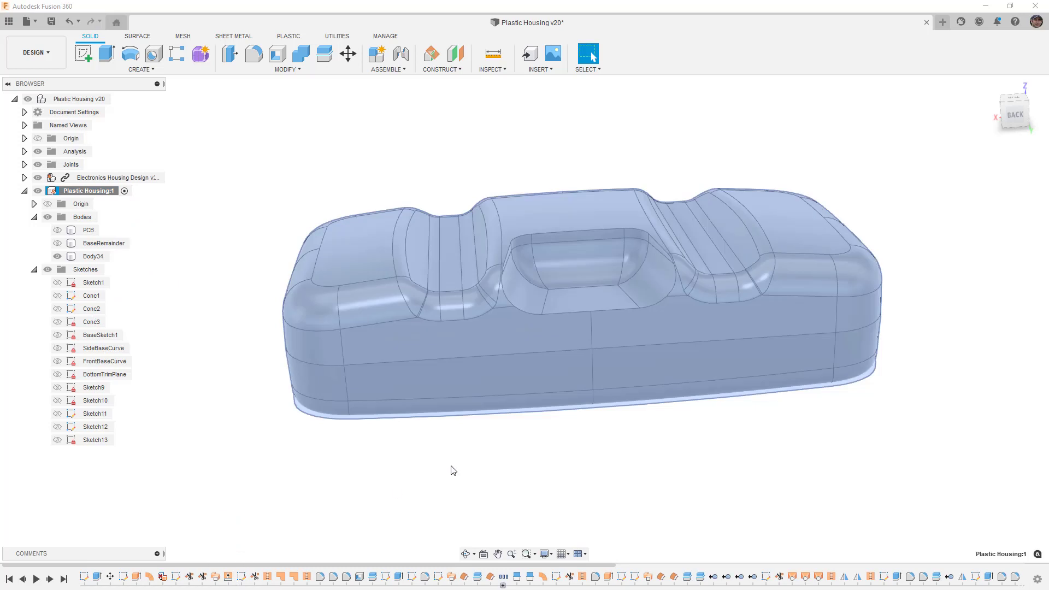
{"action": "left_click", "coordinate": [661, 335]}
Fillet the whole outer rim of the connector cutout in the housing with a 3 mm radius.
{"action": "scroll", "coordinate": [669, 311], "scroll_direction": "up", "scroll_amount": 3}
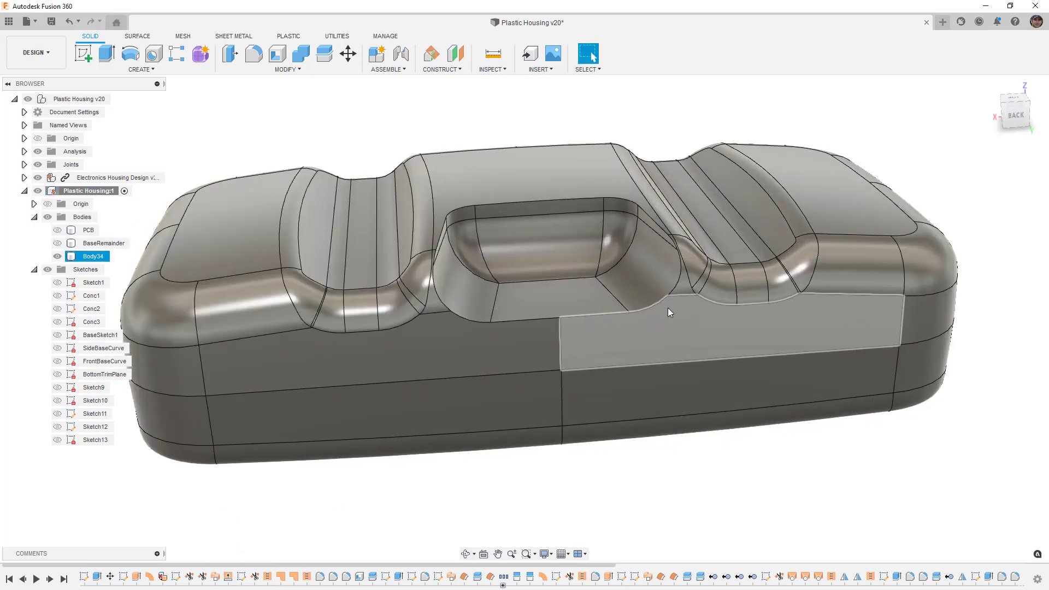
{"action": "key", "text": "f"}
{"action": "left_click", "coordinate": [655, 306]}
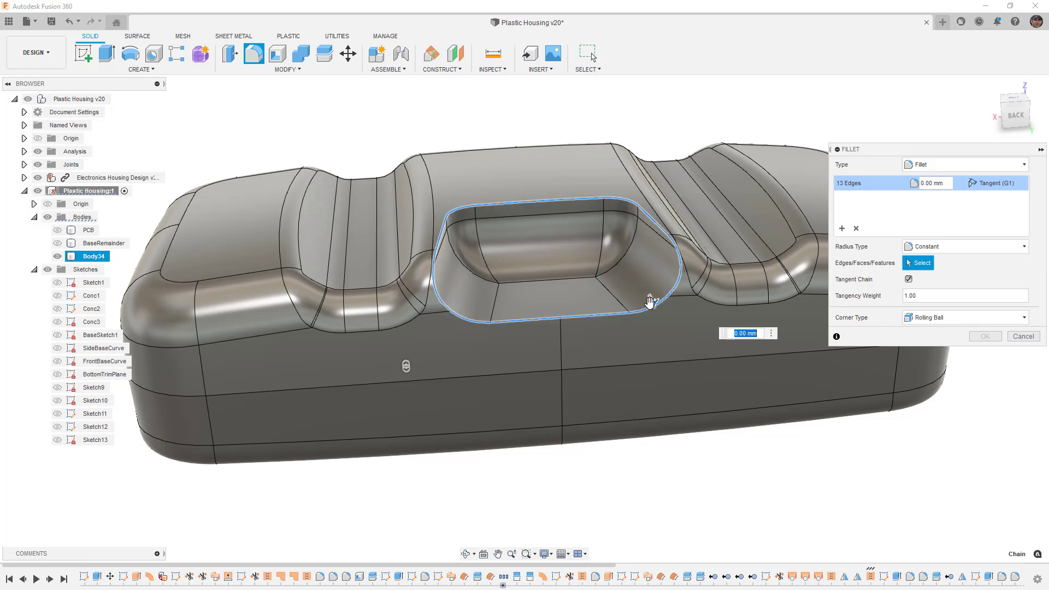
{"action": "left_click_drag", "start_coordinate": [650, 305], "coordinate": [651, 307]}
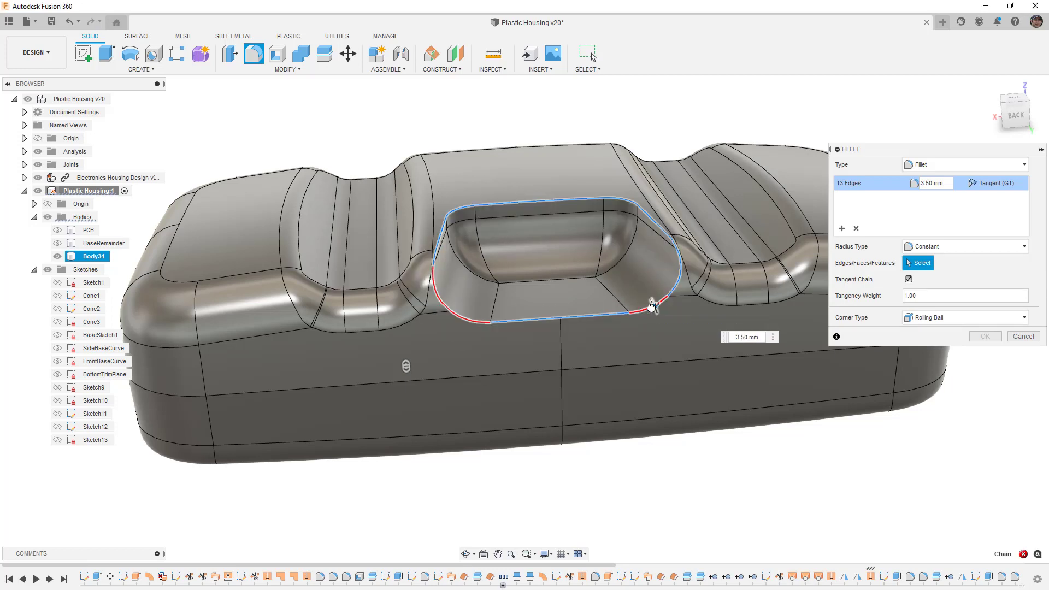
{"action": "type", "text": "2.5"}
{"action": "key", "text": "Return"}
{"action": "mouse_move", "coordinate": [662, 287]}
{"action": "middle_mouse_down", "text": "shift"}
{"action": "mouse_move", "coordinate": [628, 305]}
{"action": "mouse_move", "coordinate": [665, 296]}
{"action": "middle_mouse_up", "text": "shift"}
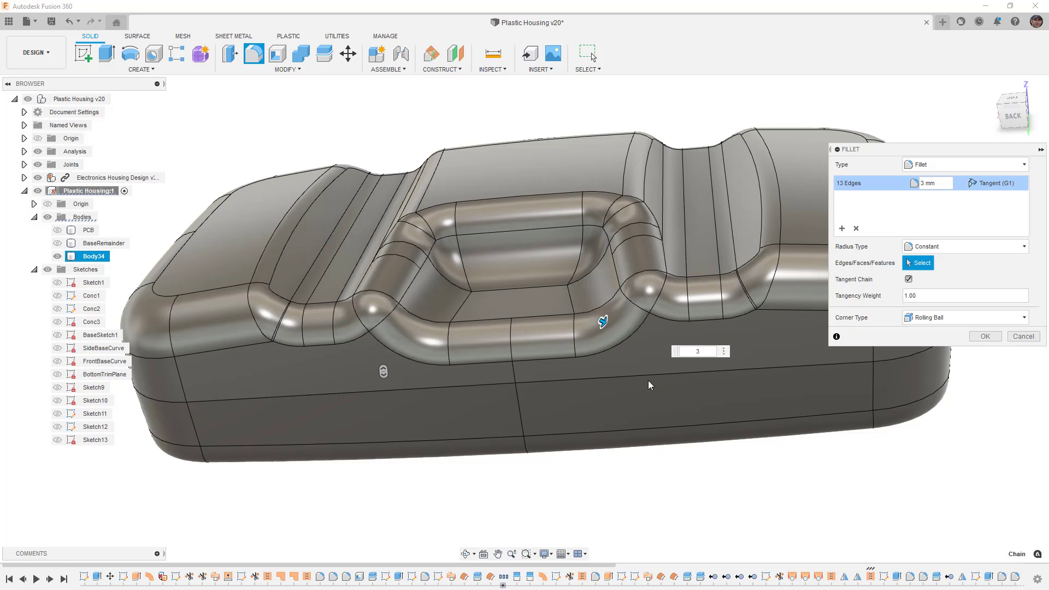
{"action": "mouse_move", "coordinate": [637, 389]}
{"action": "middle_mouse_down", "text": "shift"}
{"action": "mouse_move", "coordinate": [655, 383]}
{"action": "mouse_move", "coordinate": [650, 402]}
{"action": "middle_mouse_up", "text": "shift"}
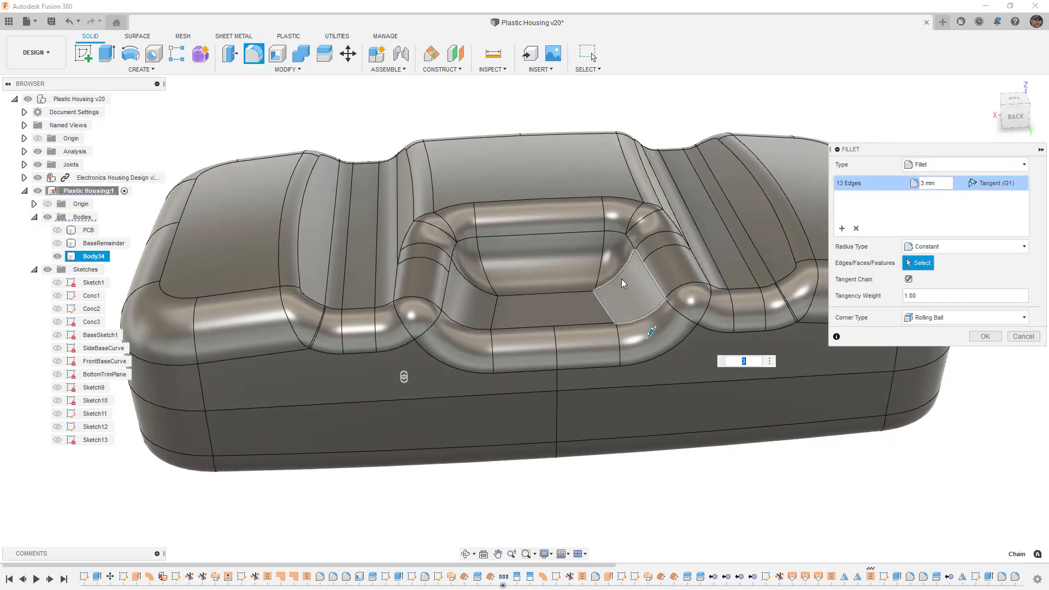
{"action": "left_click", "coordinate": [985, 336]}
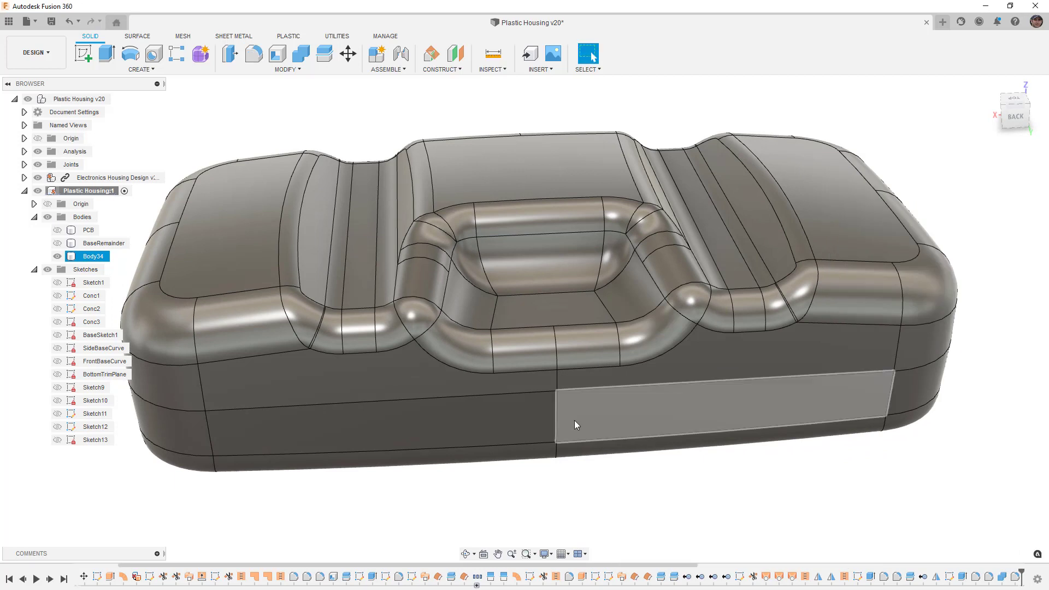
Start a new sketch on the vertical XZ origin plane, viewing the housing squarely from the back.
{"action": "left_click", "coordinate": [569, 463]}
{"action": "left_click", "coordinate": [576, 444]}
{"action": "middle_click_drag", "start_coordinate": [576, 445], "coordinate": [650, 358], "text": "shift"}
{"action": "key", "text": "Escape"}
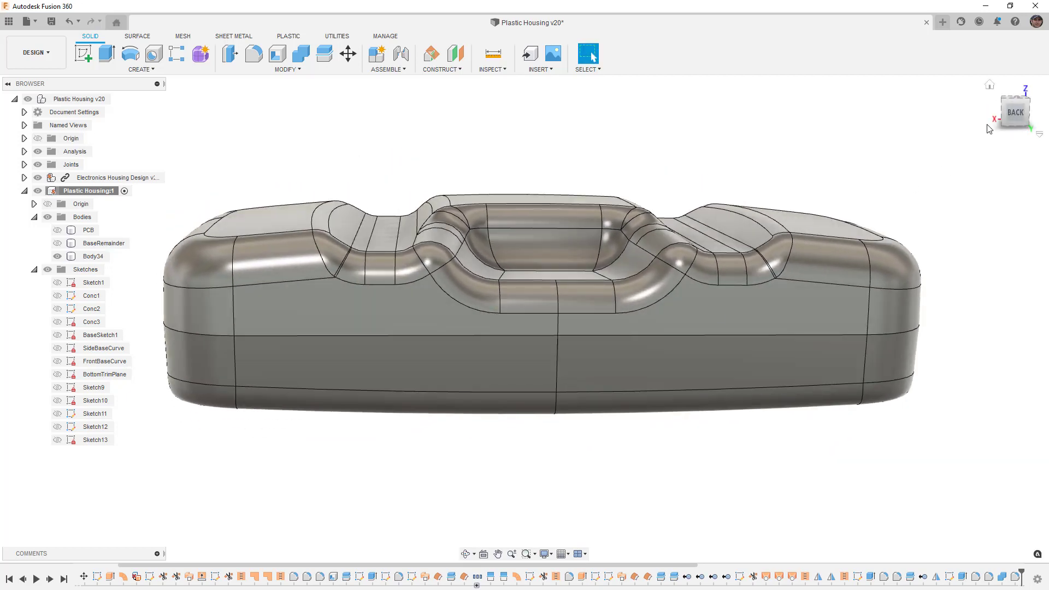
{"action": "left_click", "coordinate": [1013, 115]}
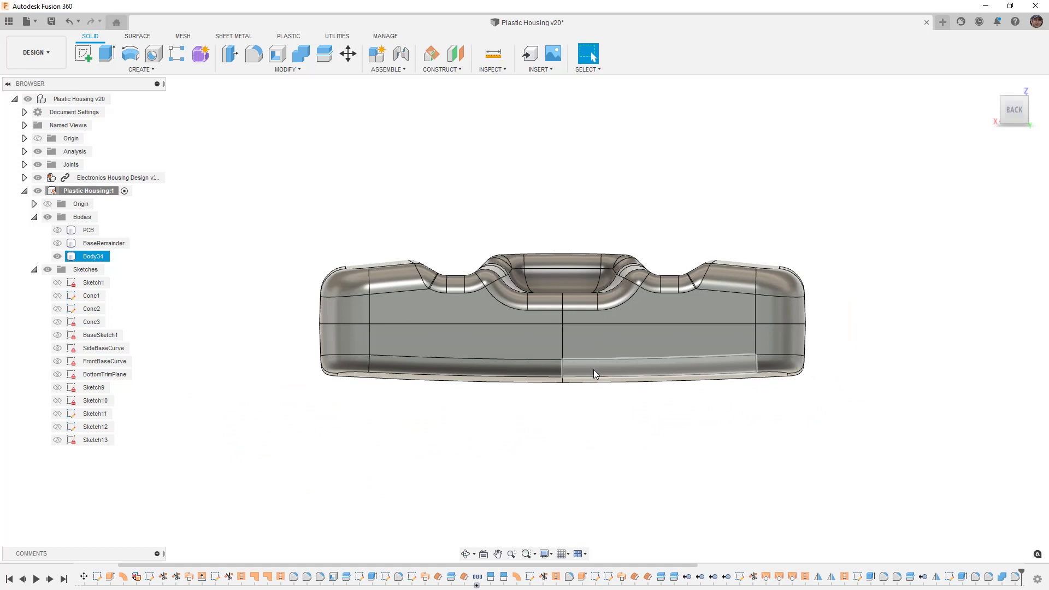
{"action": "left_click", "coordinate": [83, 52]}
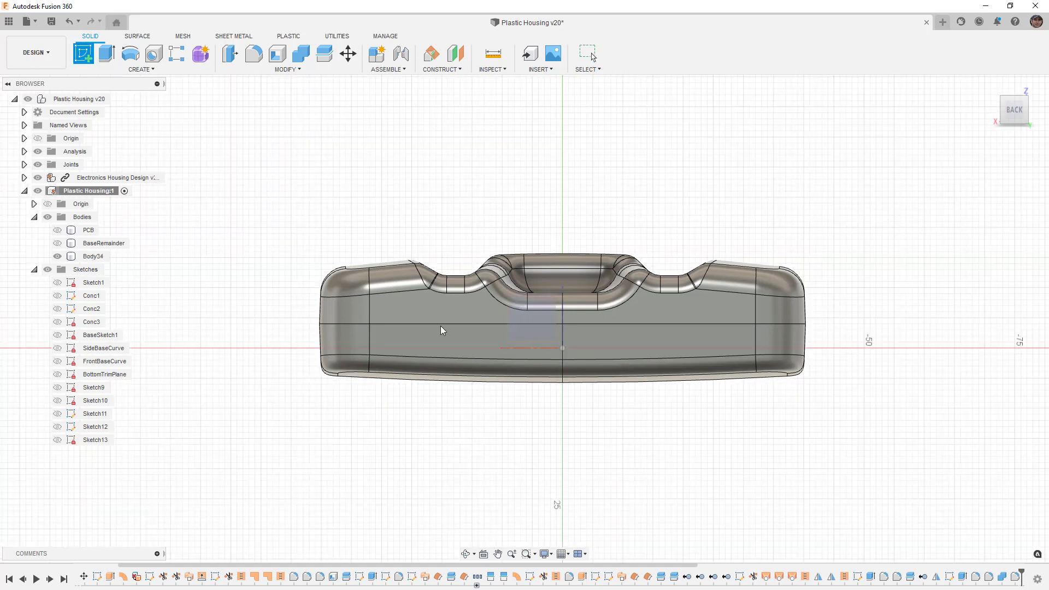
{"action": "left_click", "coordinate": [520, 326]}
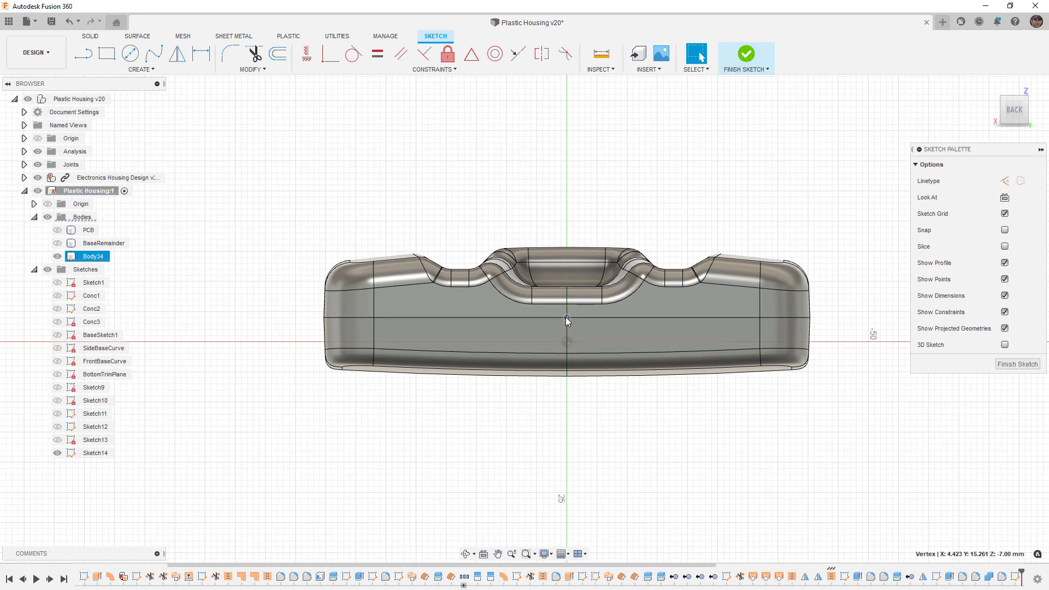
Project the vertex where the horizontal and central edges cross on the housing's back face into the sketch.
{"action": "left_click", "coordinate": [140, 70]}
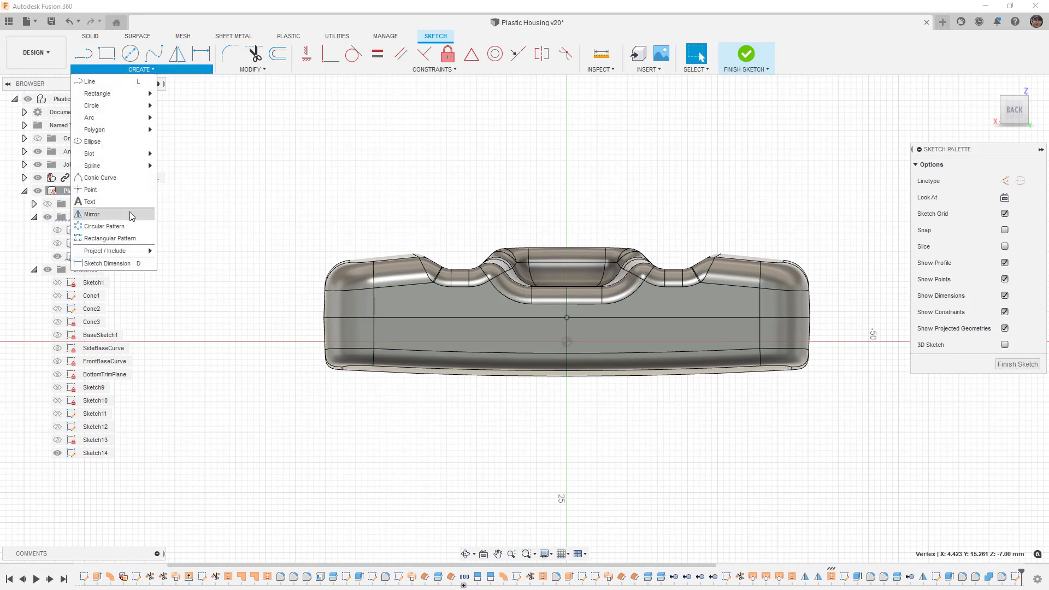
{"action": "mouse_move", "coordinate": [137, 255]}
{"action": "left_click", "coordinate": [183, 252]}
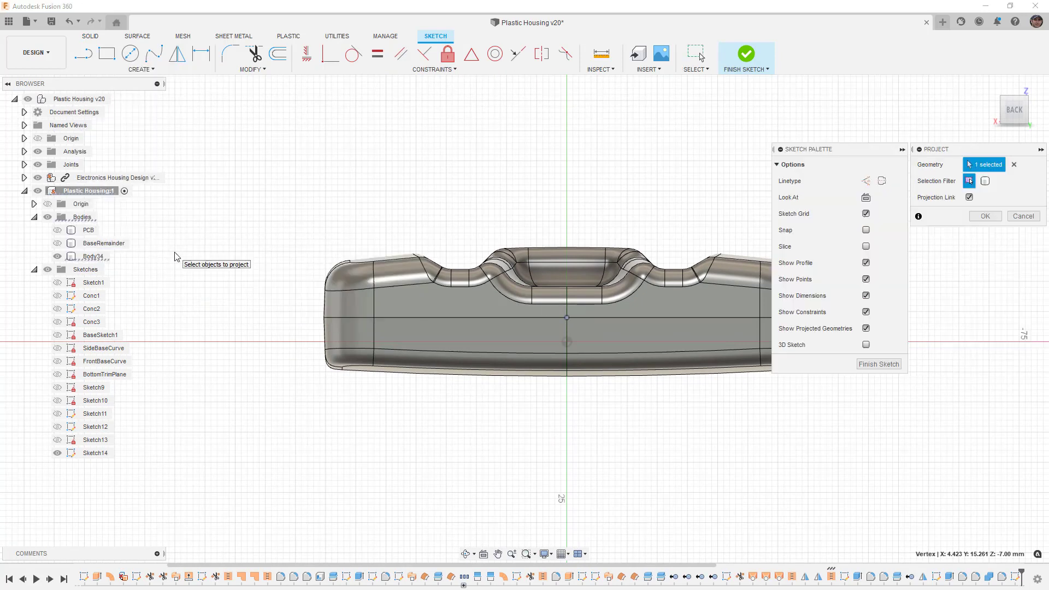
{"action": "key", "text": "Return"}
Draw a horizontal line about 93 mm long across the full width of the housing, extending past both ends.
{"action": "left_click", "coordinate": [83, 53]}
{"action": "left_click", "coordinate": [279, 337]}
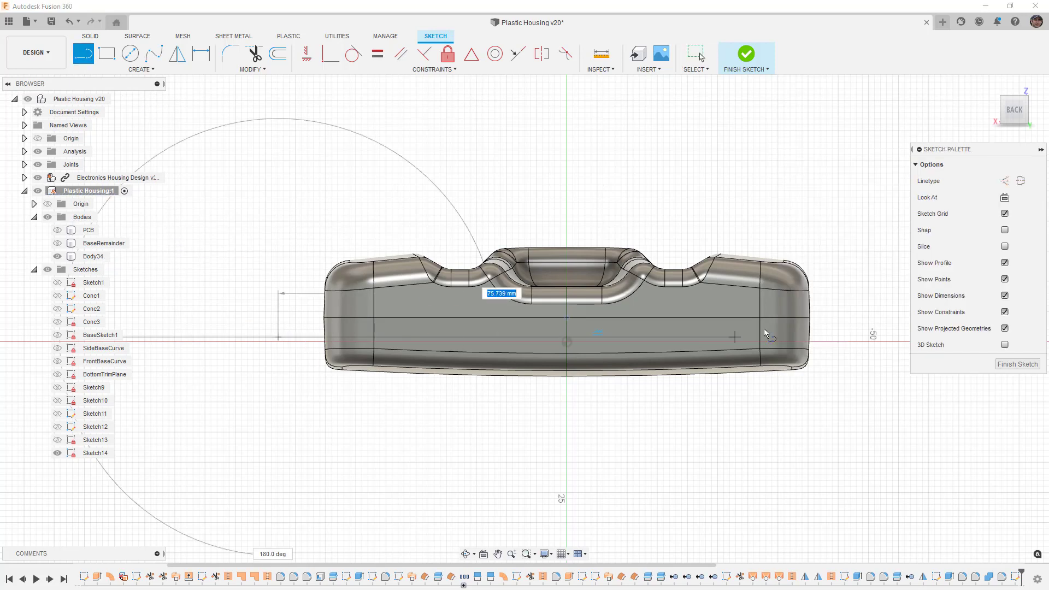
{"action": "left_click", "coordinate": [837, 336]}
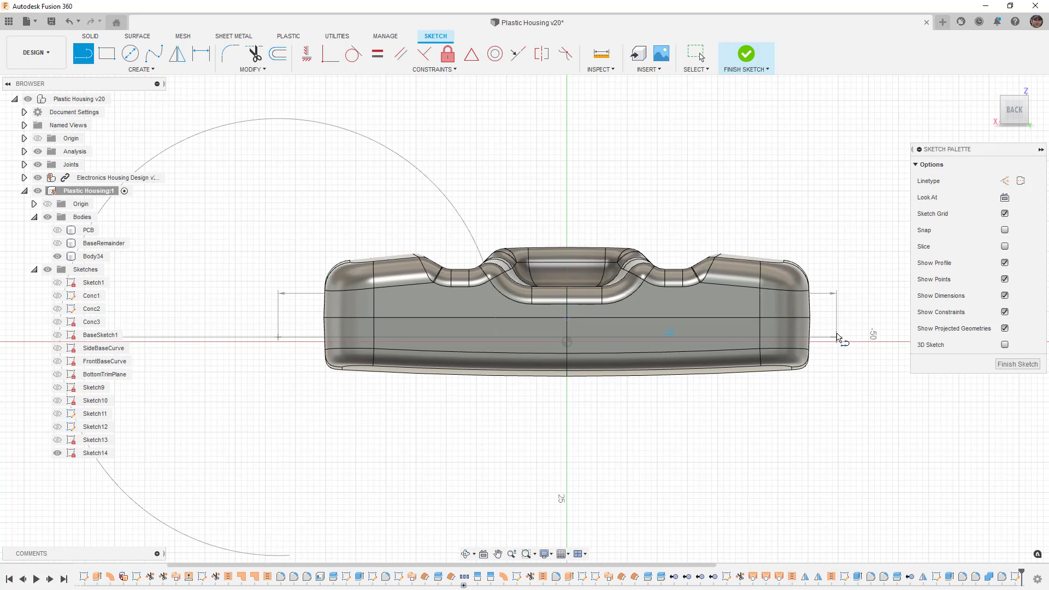
{"action": "key", "text": "Escape"}
Constrain the horizontal line's midpoint to the projected vertex.
{"action": "left_click", "coordinate": [578, 337]}
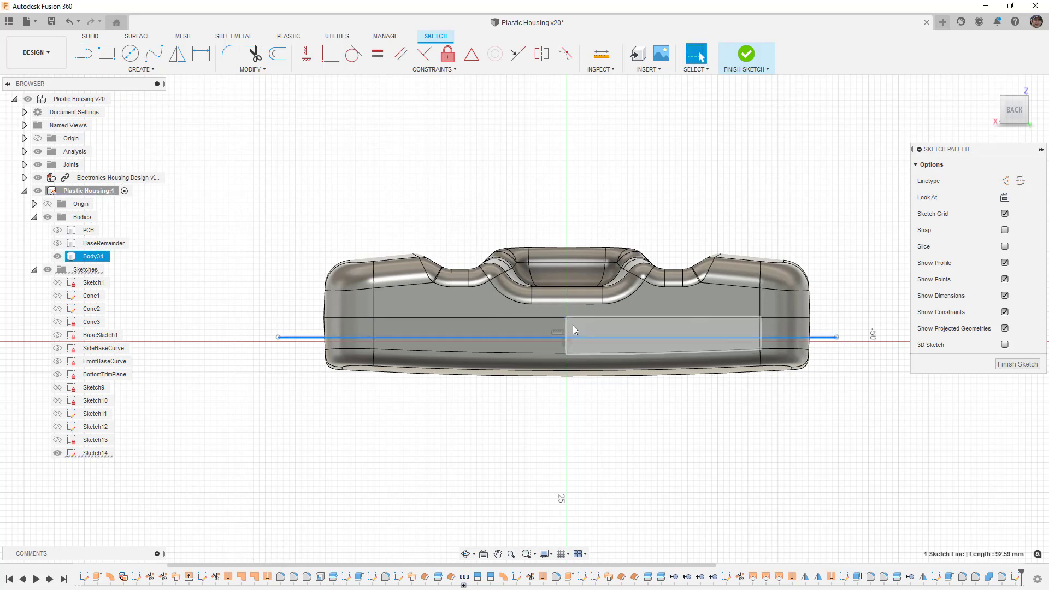
{"action": "left_click", "coordinate": [566, 317], "text": "ctrl"}
{"action": "left_click", "coordinate": [474, 60]}
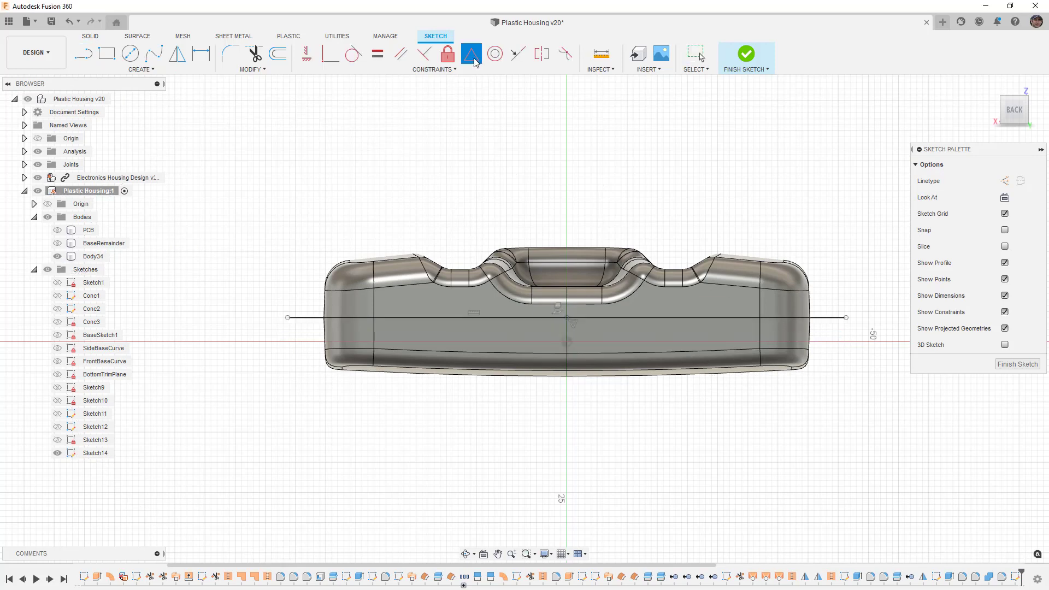
Dimension the horizontal line's length to 100 mm.
{"action": "key", "text": "d"}
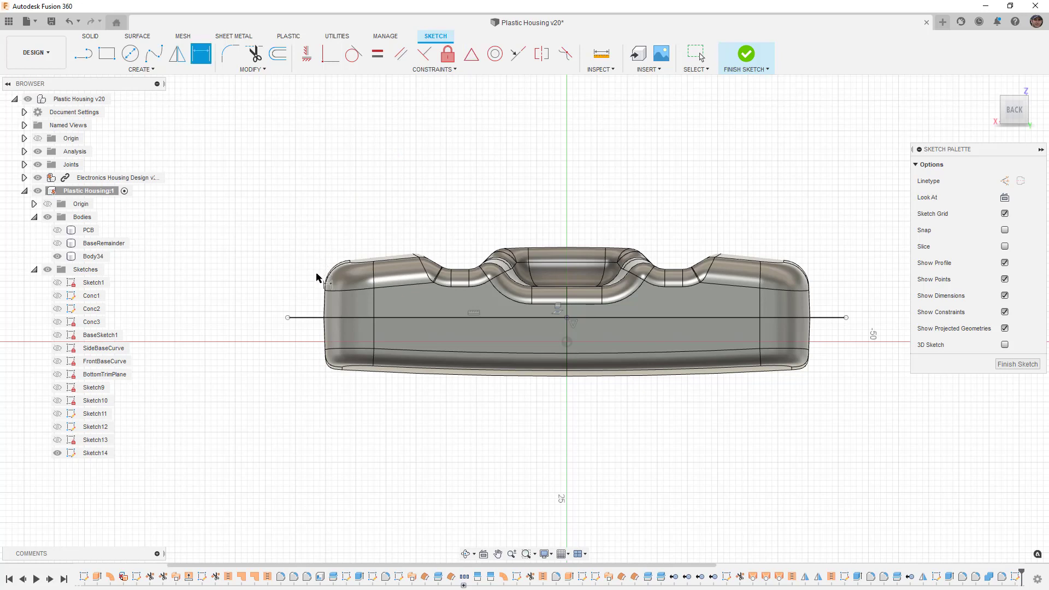
{"action": "left_click", "coordinate": [315, 317]}
{"action": "left_click", "coordinate": [555, 187]}
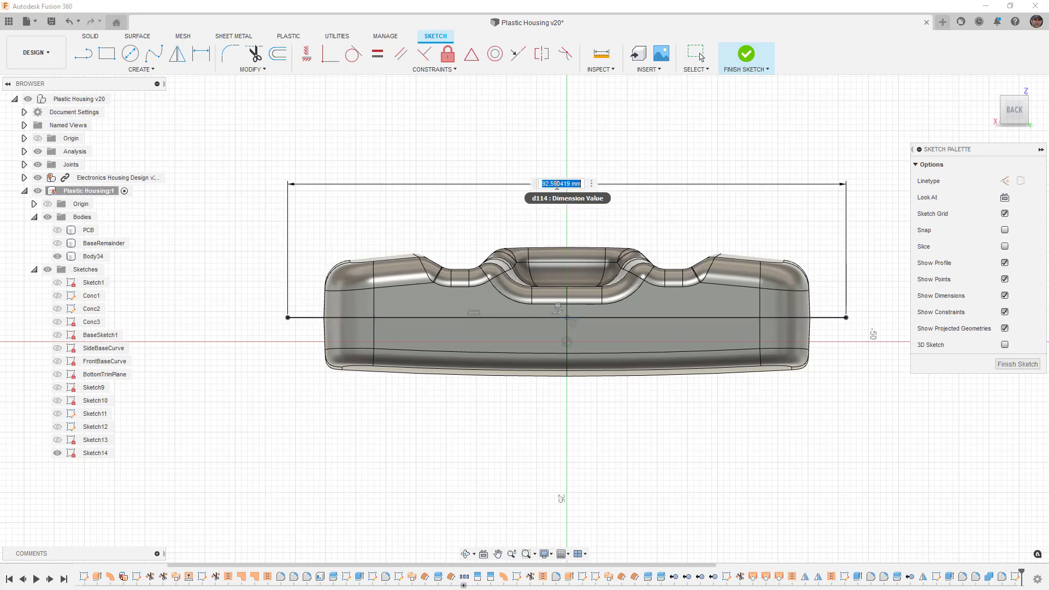
{"action": "type", "text": "100"}
{"action": "key", "text": "Return"}
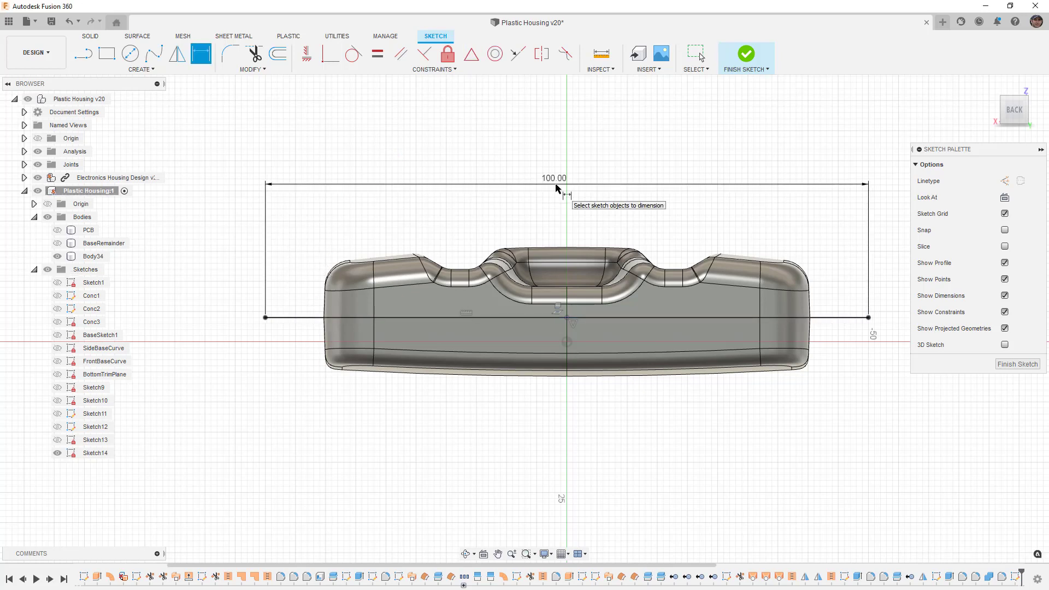
Finish the sketch of the centred 100 mm line across the housing.
{"action": "scroll", "coordinate": [415, 243], "scroll_direction": "down", "scroll_amount": 1}
{"action": "middle_click_drag", "start_coordinate": [415, 243], "coordinate": [481, 202], "text": "shift"}
{"action": "key", "text": "d"}
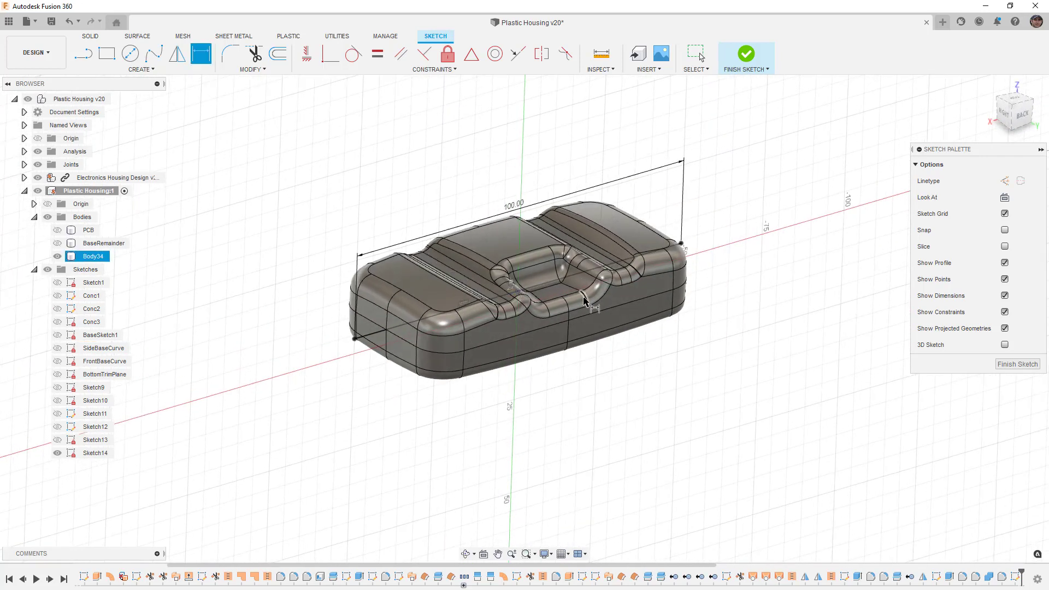
{"action": "scroll", "coordinate": [600, 305], "scroll_direction": "up", "scroll_amount": 1}
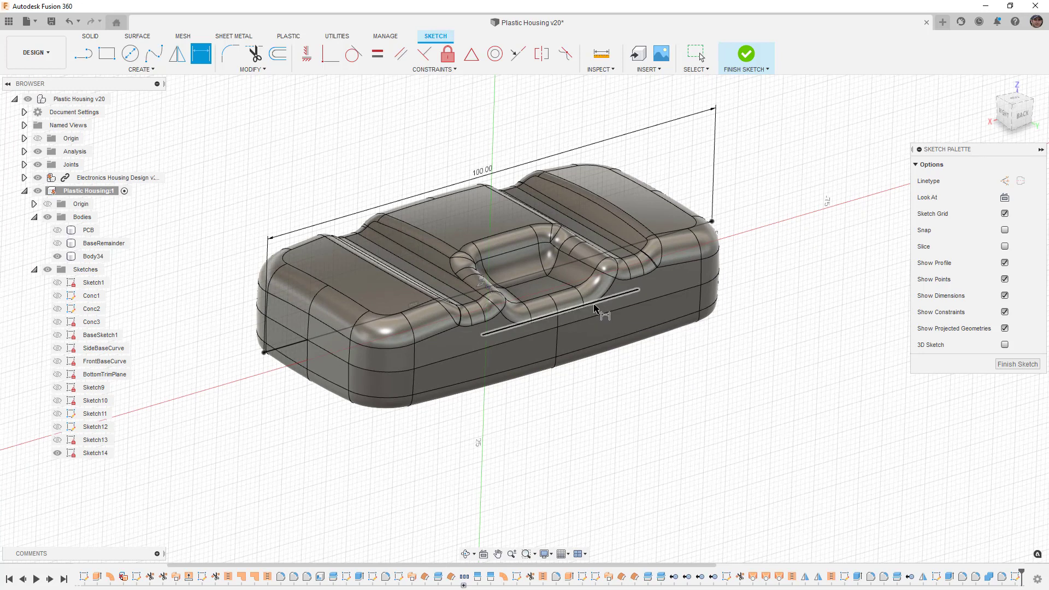
{"action": "left_click", "coordinate": [747, 59]}
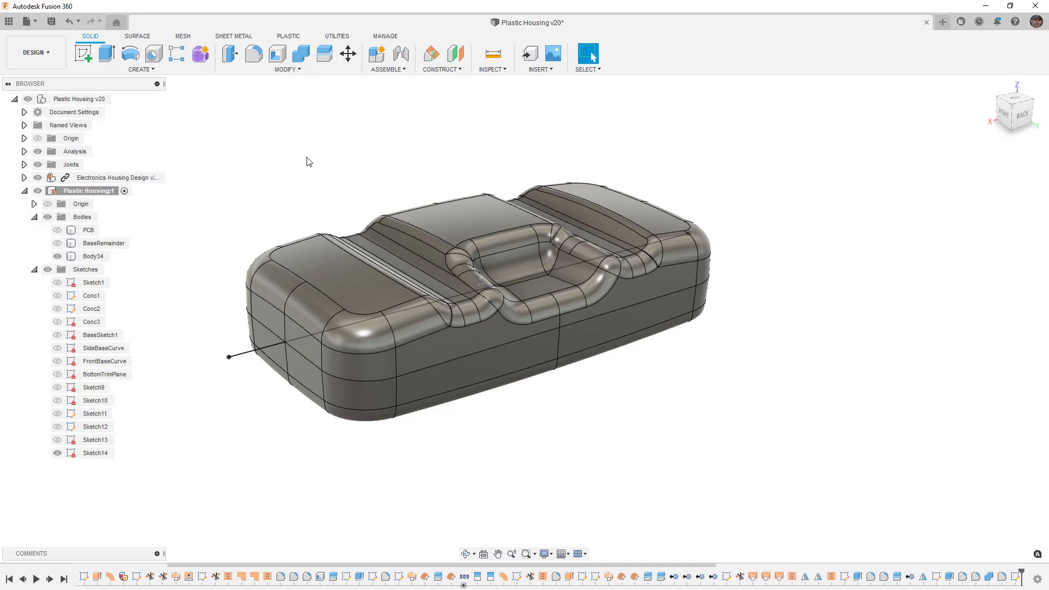
Split the housing body using the horizontal sketch line as the extended splitting tool.
{"action": "left_click", "coordinate": [325, 55]}
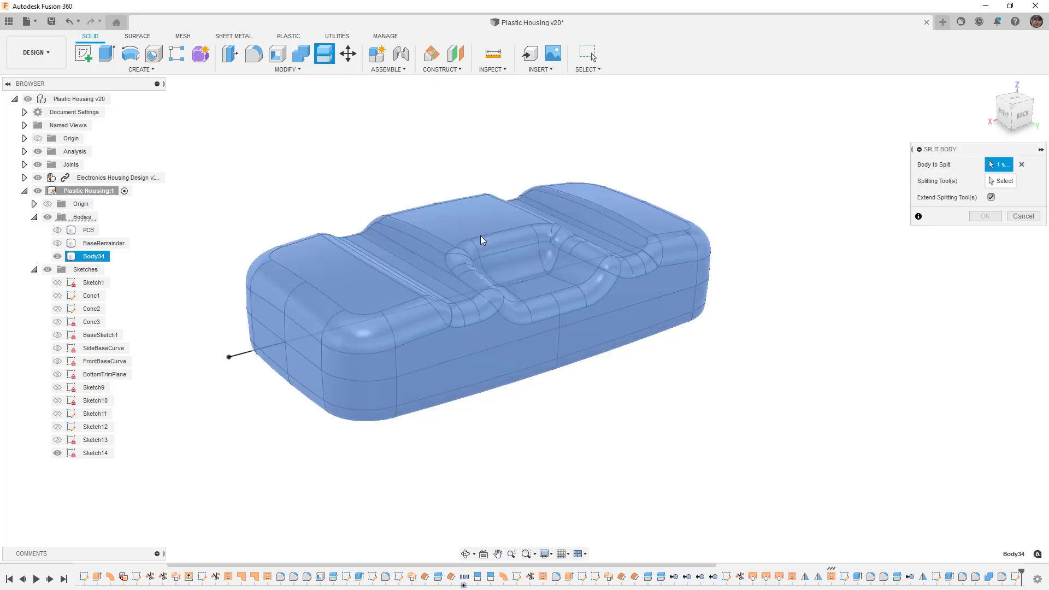
{"action": "left_click", "coordinate": [529, 236]}
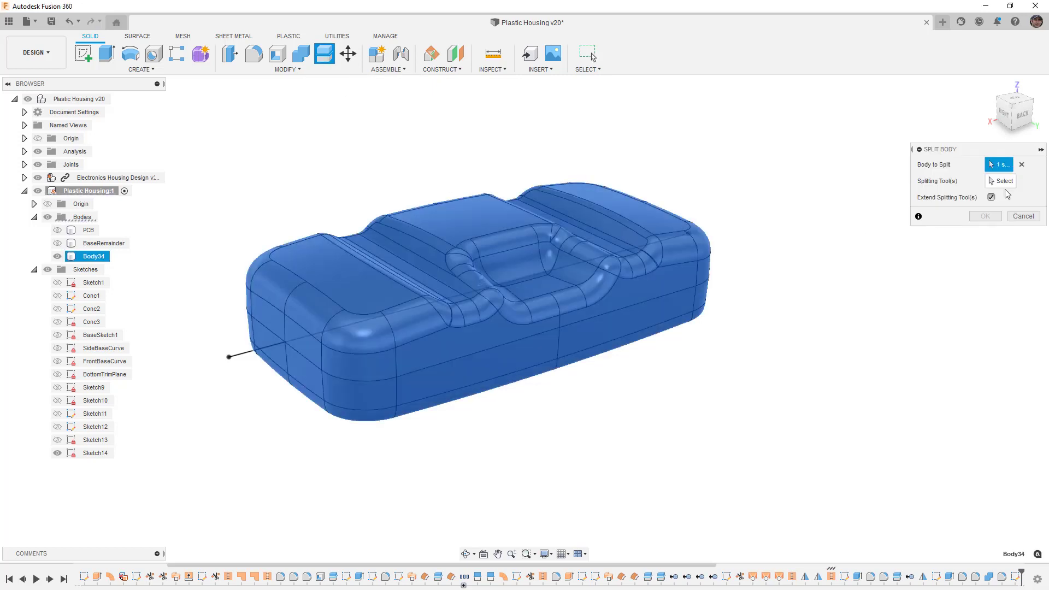
{"action": "left_click", "coordinate": [266, 348]}
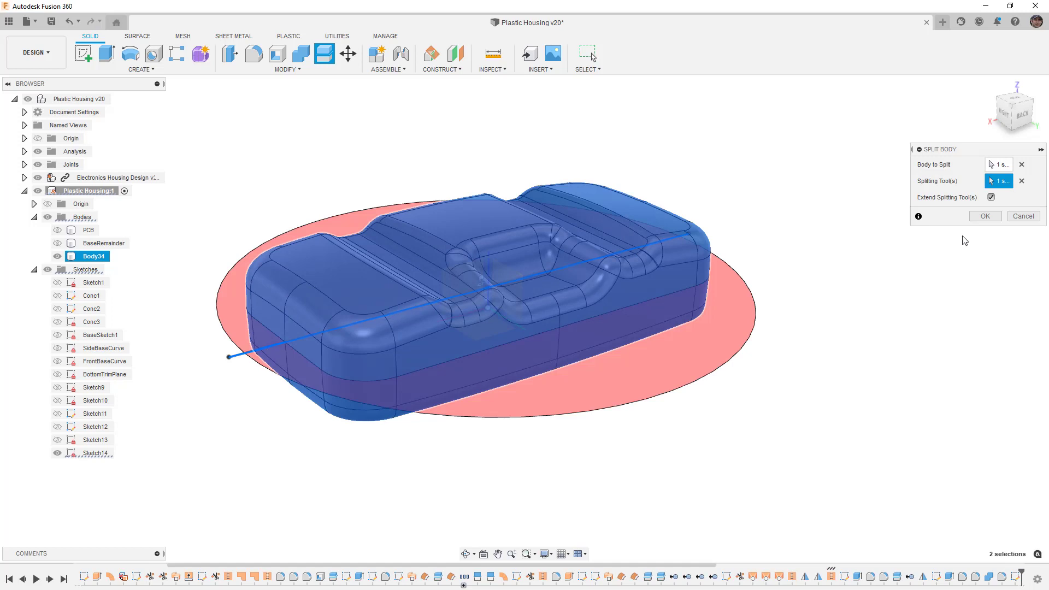
{"action": "left_click", "coordinate": [984, 216]}
Rename the lower split body BottomHousing and the upper one Top Housing.
{"action": "left_click", "coordinate": [101, 270]}
{"action": "double_click", "coordinate": [101, 271]}
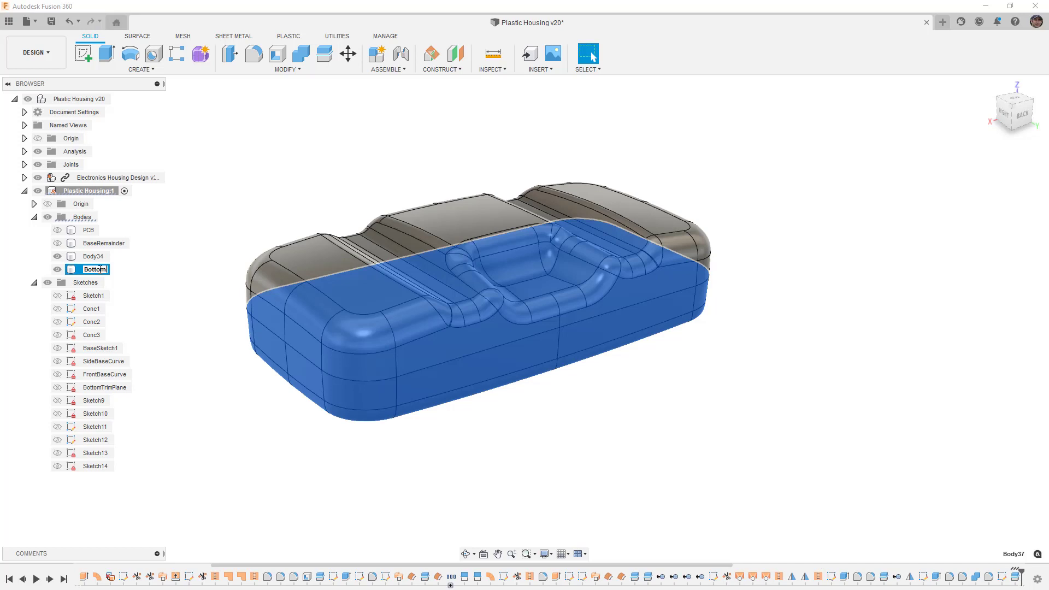
{"action": "key", "text": "Return"}
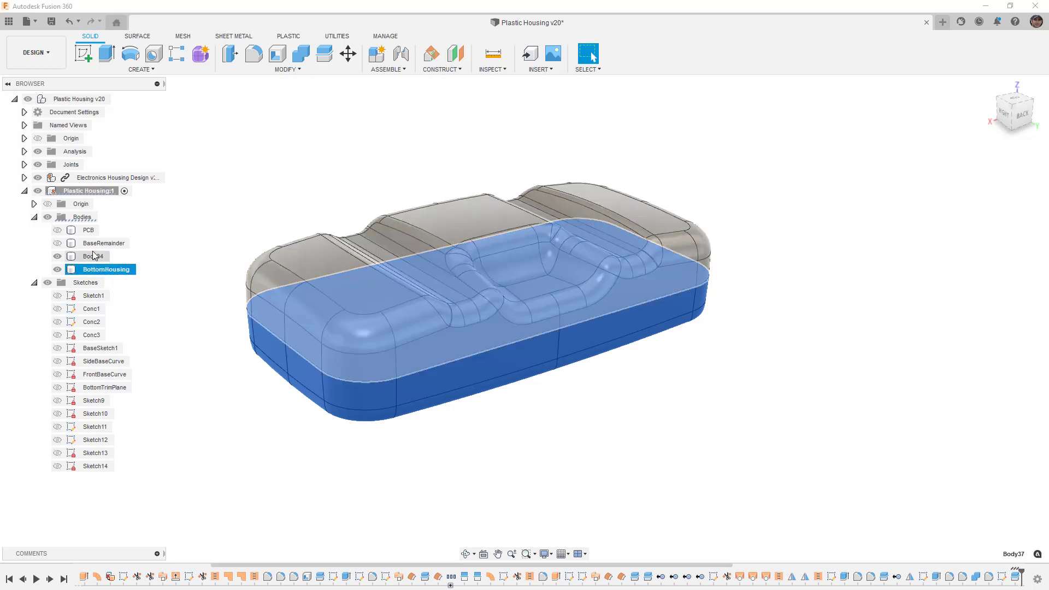
{"action": "left_click", "coordinate": [94, 255]}
{"action": "double_click", "coordinate": [95, 256]}
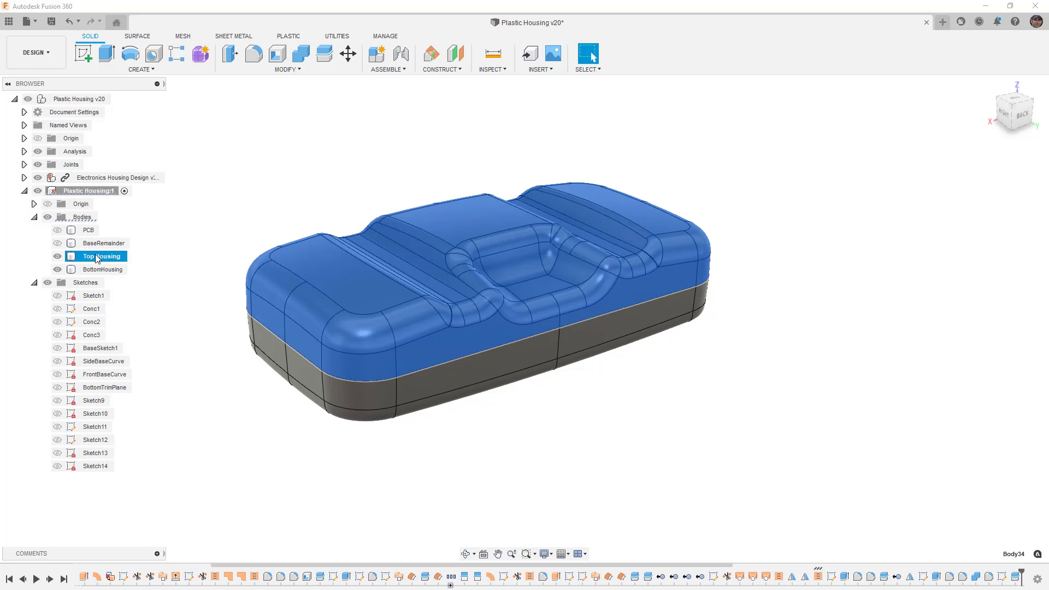
Hide the Top Housing body and the linked electronics component, leaving only the bottom housing.
{"action": "left_click", "coordinate": [57, 256]}
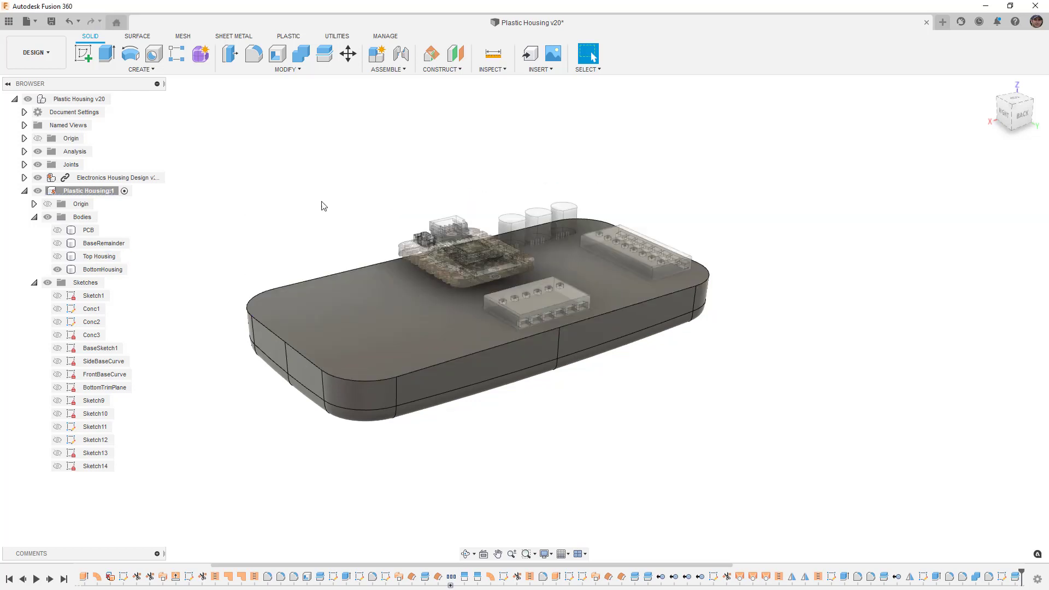
{"action": "left_click", "coordinate": [38, 178]}
{"action": "mouse_move", "coordinate": [416, 176]}
{"action": "middle_mouse_down", "text": "shift"}
{"action": "mouse_move", "coordinate": [410, 188]}
{"action": "mouse_move", "coordinate": [423, 190]}
{"action": "middle_mouse_up", "text": "shift"}
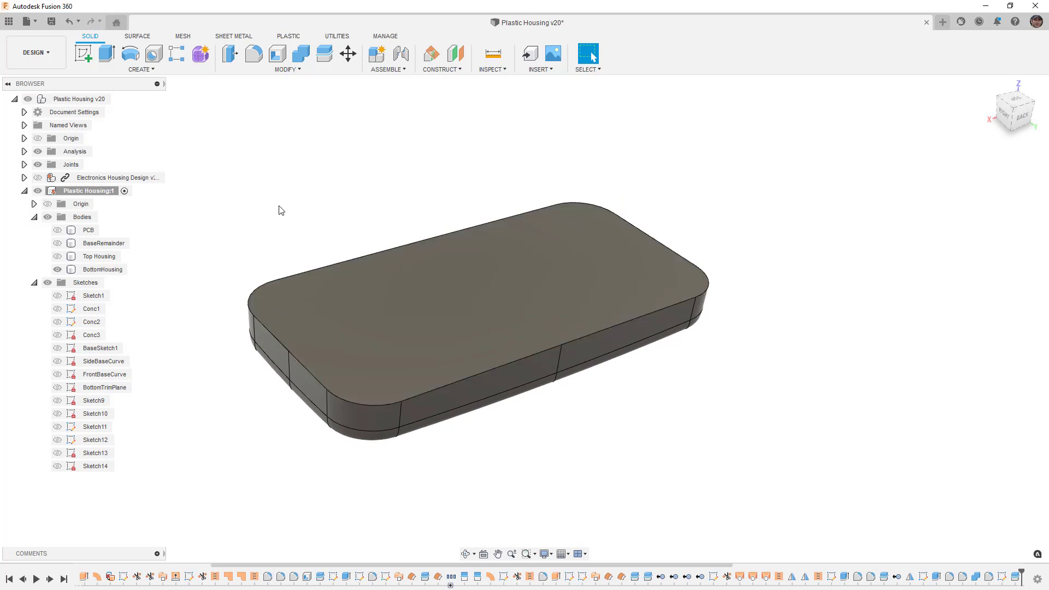
Shell the bottom housing, removing its flat upper face, with an inside thickness of WallThickness.
{"action": "left_click", "coordinate": [277, 54]}
{"action": "left_click", "coordinate": [452, 297]}
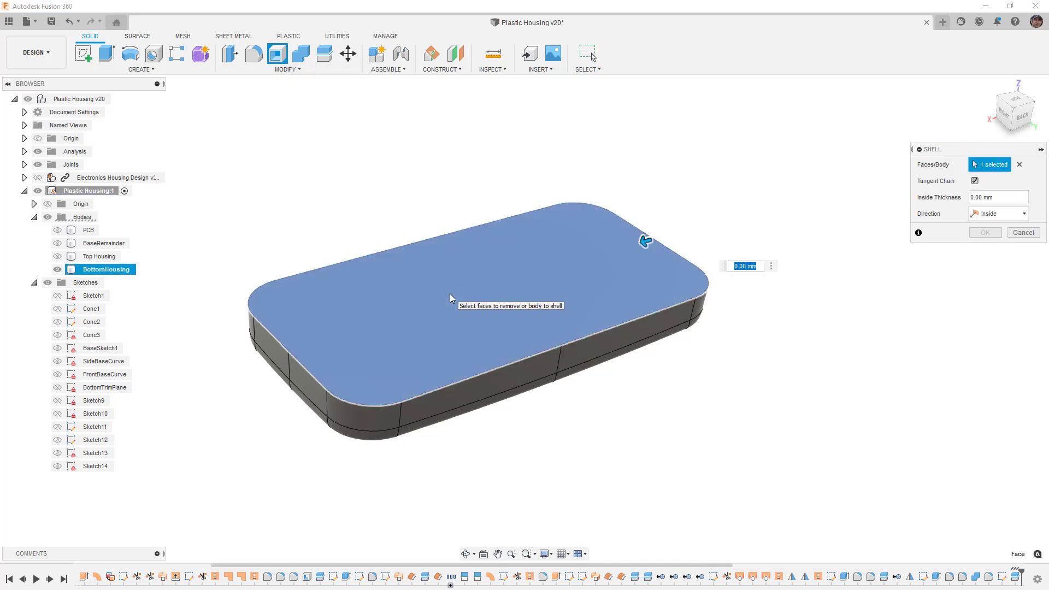
{"action": "type", "text": "w"}
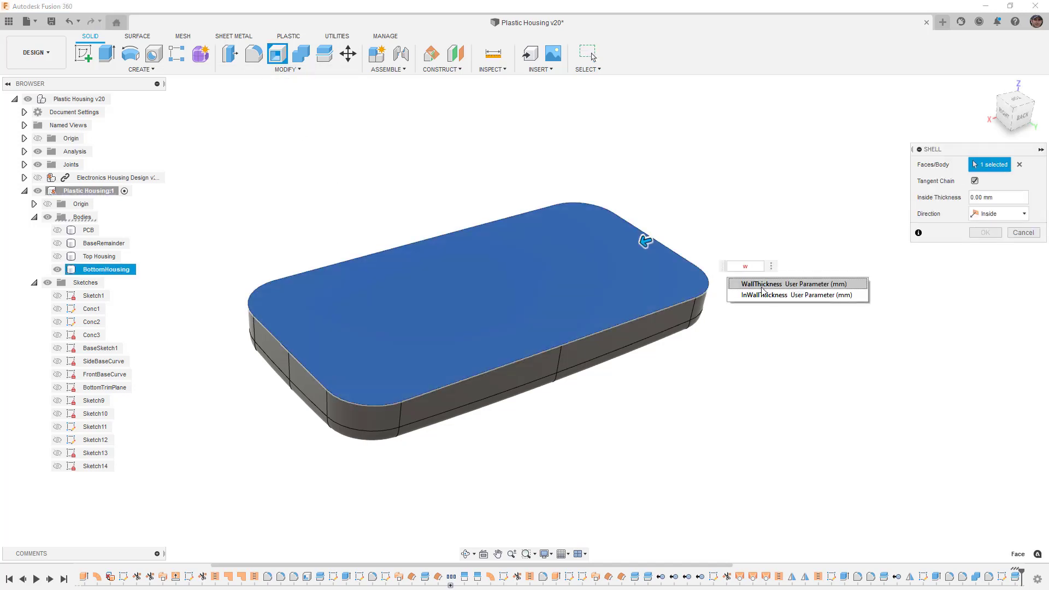
{"action": "left_click", "coordinate": [767, 284]}
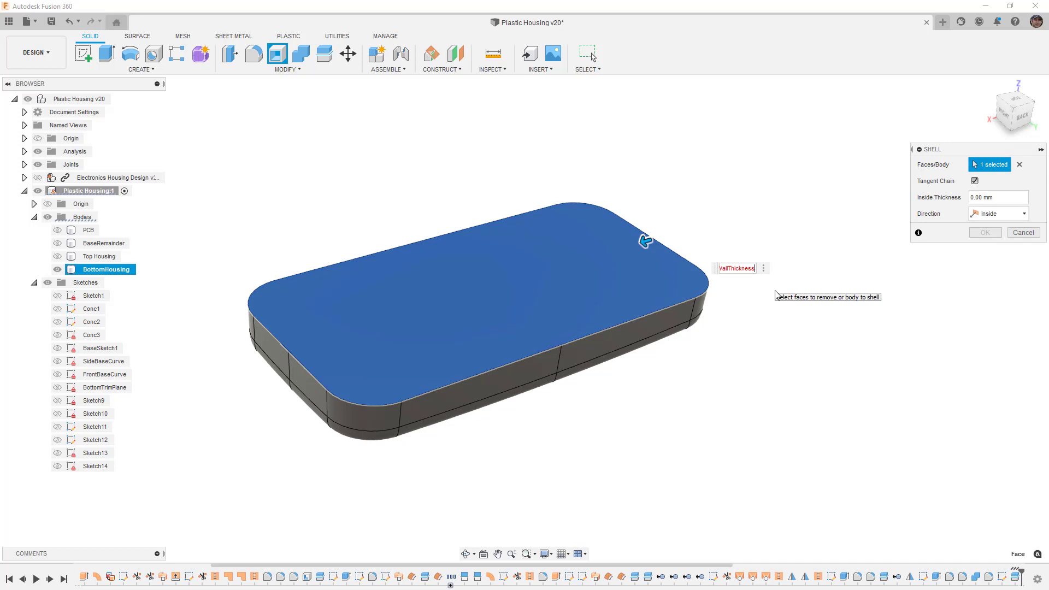
{"action": "key", "text": "Return"}
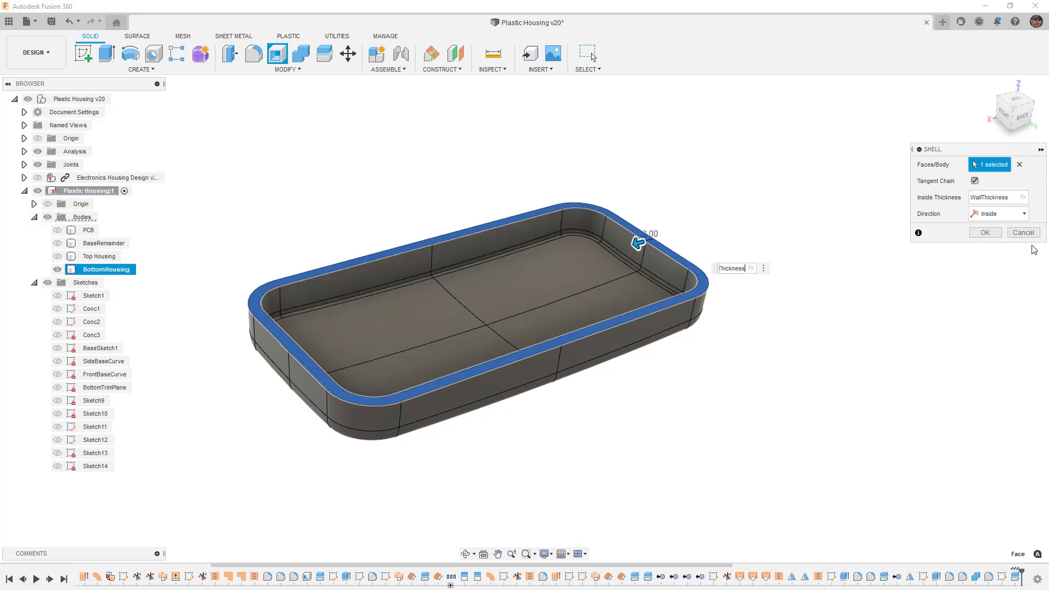
{"action": "left_click", "coordinate": [985, 233]}
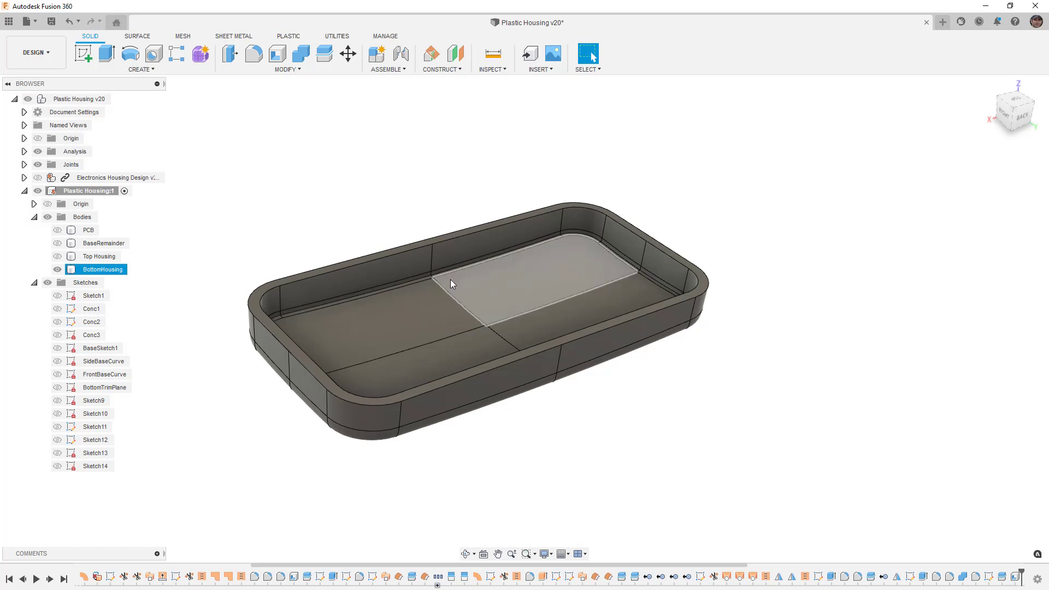
Turn on the Section1 analysis and examine the shelled wall's inner corner in the cross-section.
{"action": "scroll", "coordinate": [457, 266], "scroll_direction": "up", "scroll_amount": 5}
{"action": "scroll", "coordinate": [457, 267], "scroll_direction": "up", "scroll_amount": 2}
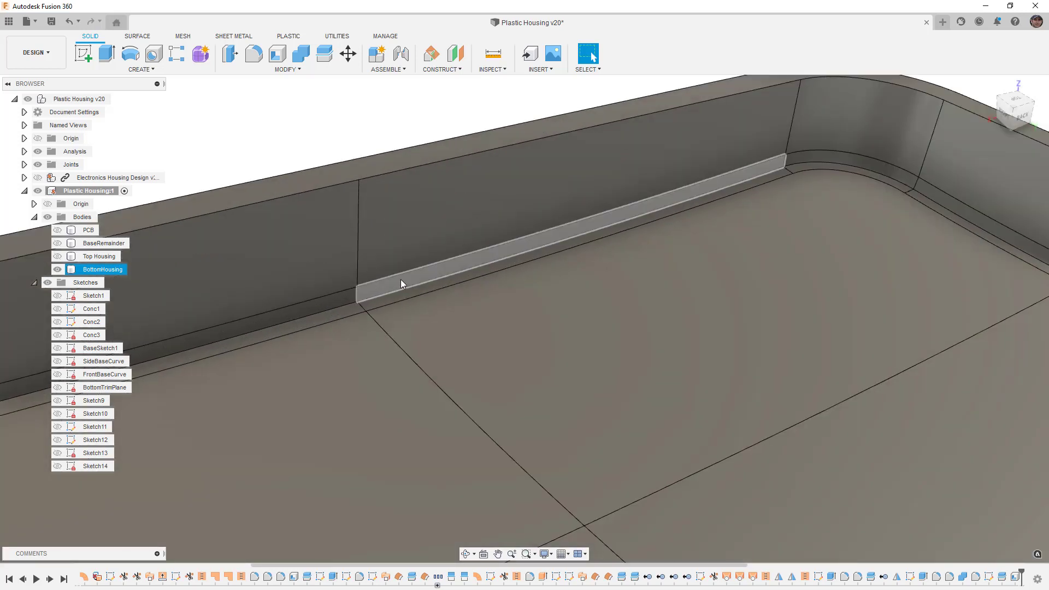
{"action": "scroll", "coordinate": [411, 295], "scroll_direction": "down", "scroll_amount": 4}
{"action": "scroll", "coordinate": [412, 295], "scroll_direction": "down", "scroll_amount": 3}
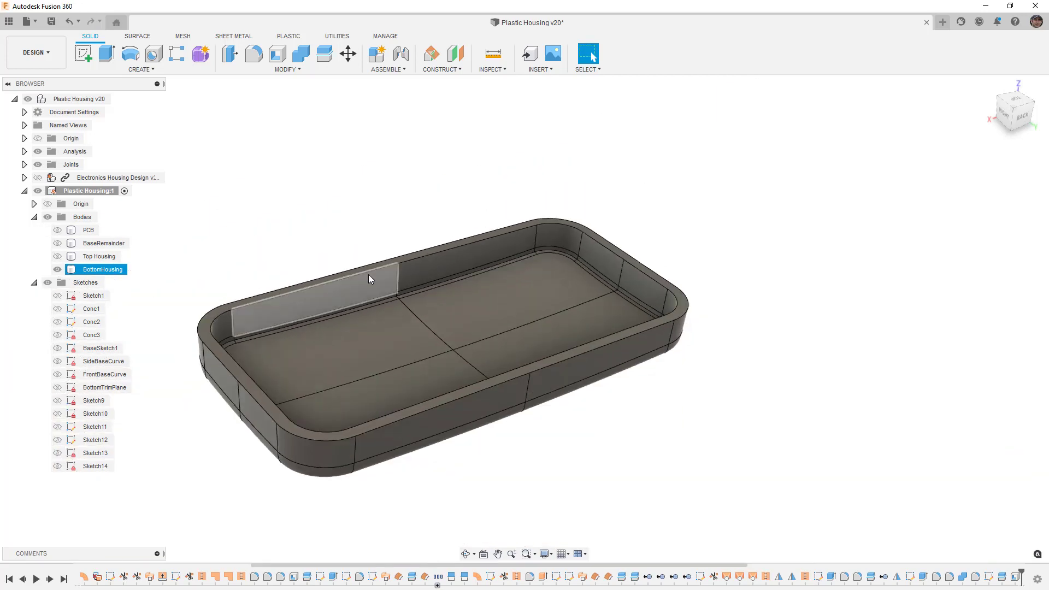
{"action": "left_click", "coordinate": [24, 152]}
{"action": "left_click", "coordinate": [48, 164]}
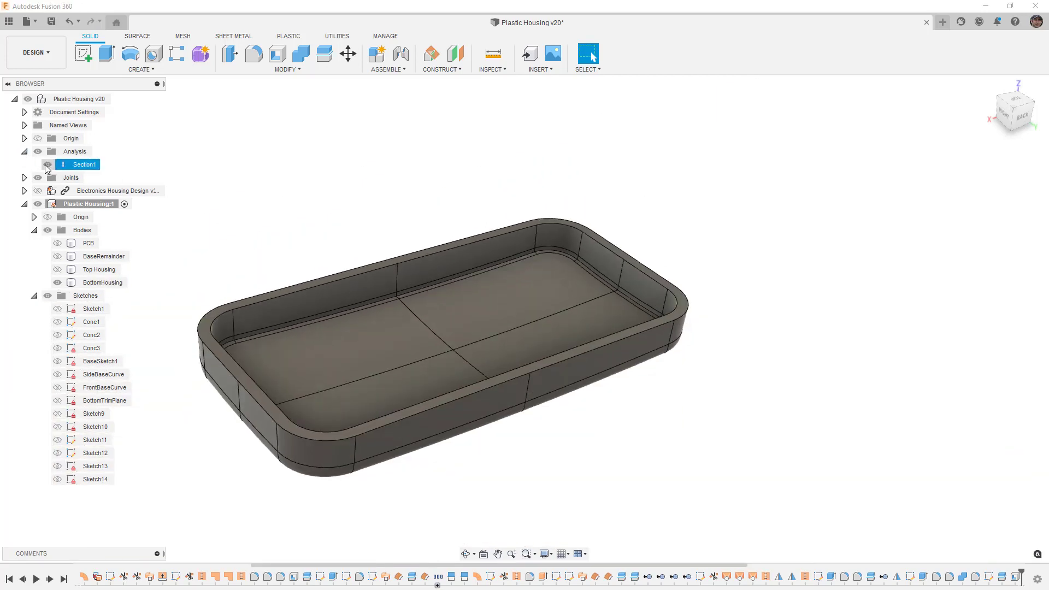
{"action": "middle_click_drag", "start_coordinate": [294, 278], "coordinate": [1035, 186], "text": "shift"}
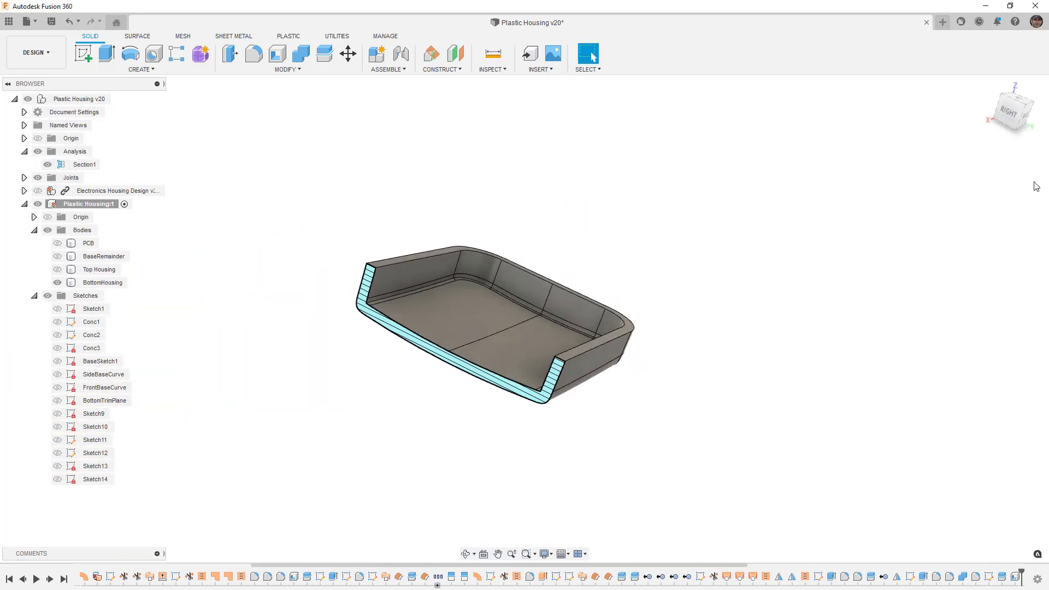
{"action": "left_click", "coordinate": [1008, 112]}
{"action": "scroll", "coordinate": [355, 390], "scroll_direction": "up", "scroll_amount": 5}
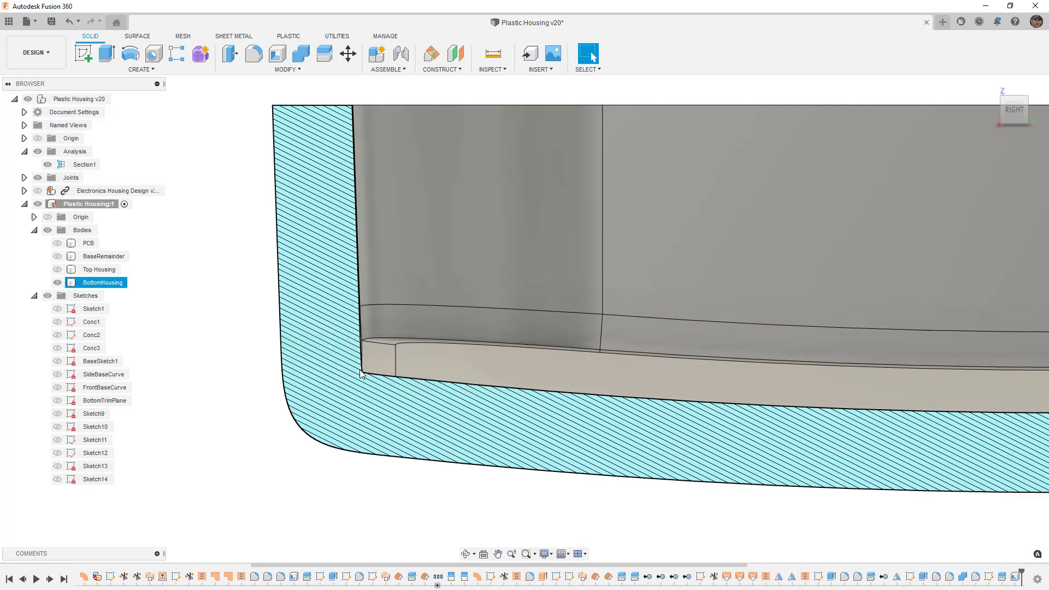
{"action": "scroll", "coordinate": [361, 374], "scroll_direction": "down", "scroll_amount": 6}
{"action": "middle_click_drag", "start_coordinate": [357, 377], "coordinate": [380, 358], "text": "shift"}
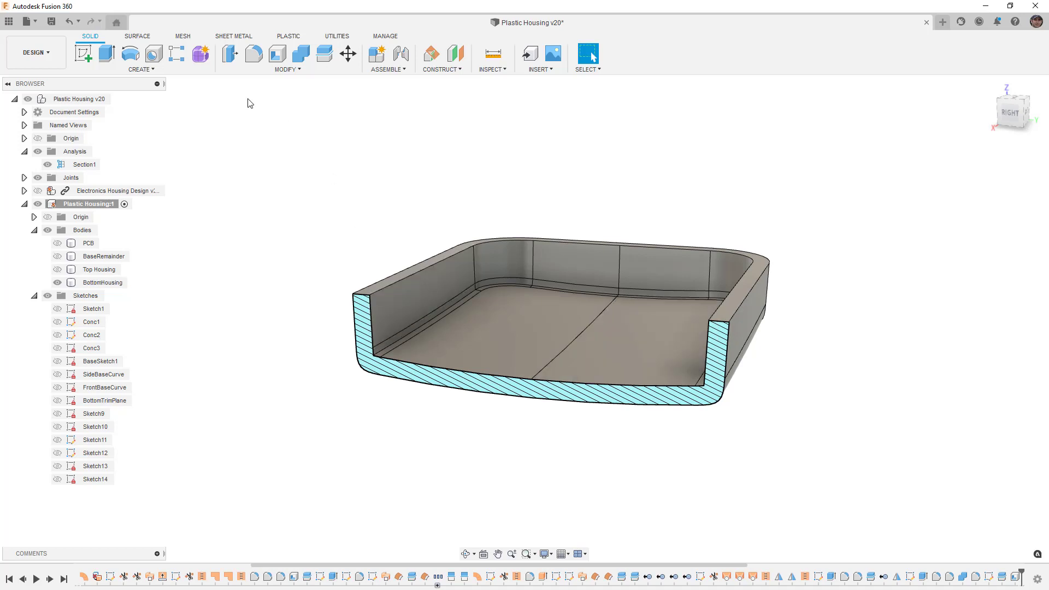
Offset the rounded outer face along the housing's lower edge by -WallThickness as a new surface body.
{"action": "left_click", "coordinate": [137, 36]}
{"action": "left_click", "coordinate": [167, 70]}
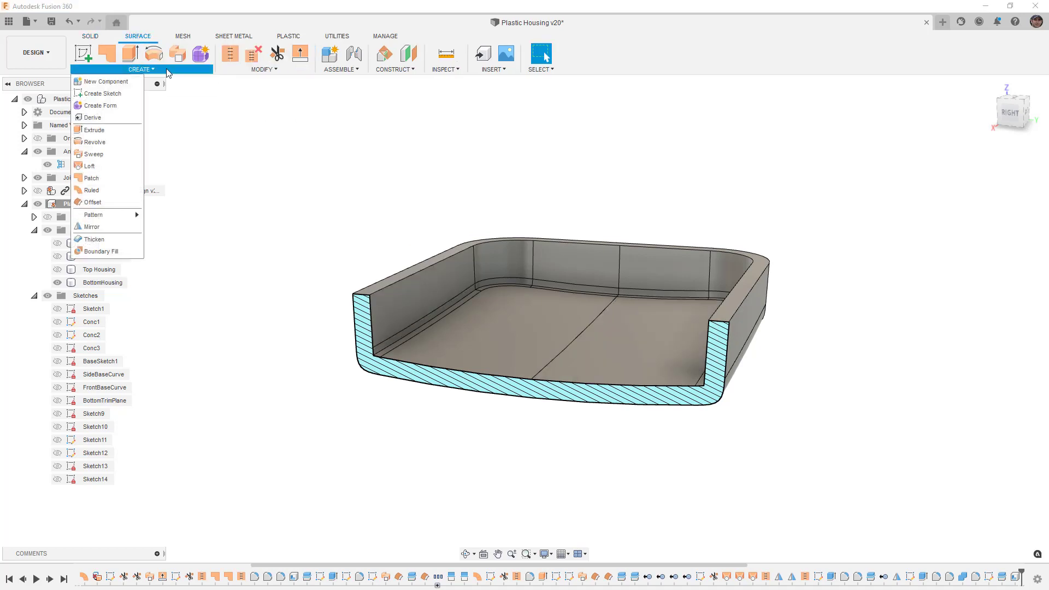
{"action": "left_click", "coordinate": [109, 202]}
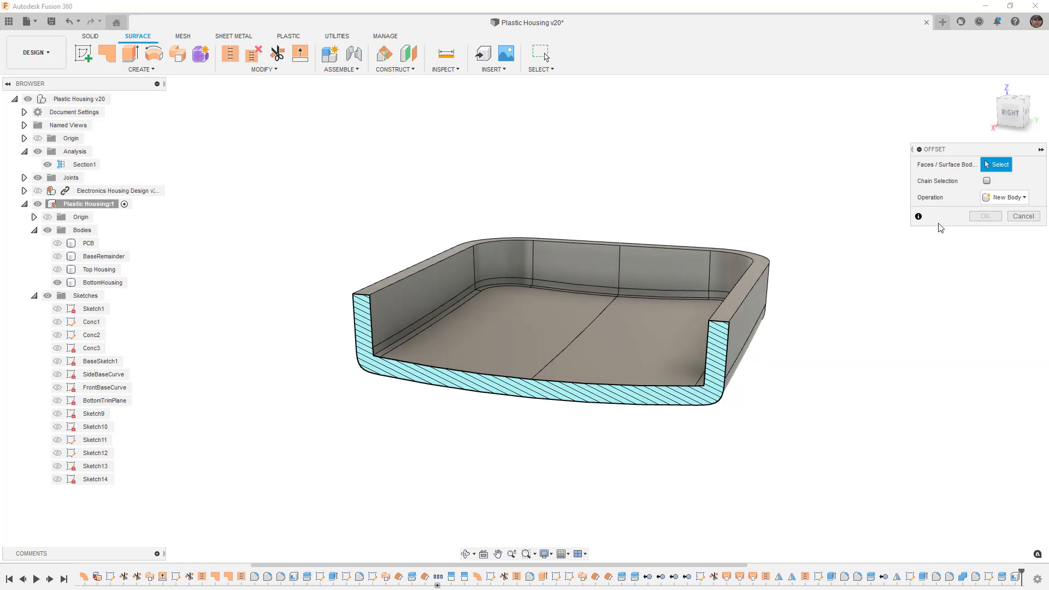
{"action": "left_click", "coordinate": [731, 377]}
{"action": "left_click_drag", "start_coordinate": [739, 379], "coordinate": [721, 375]}
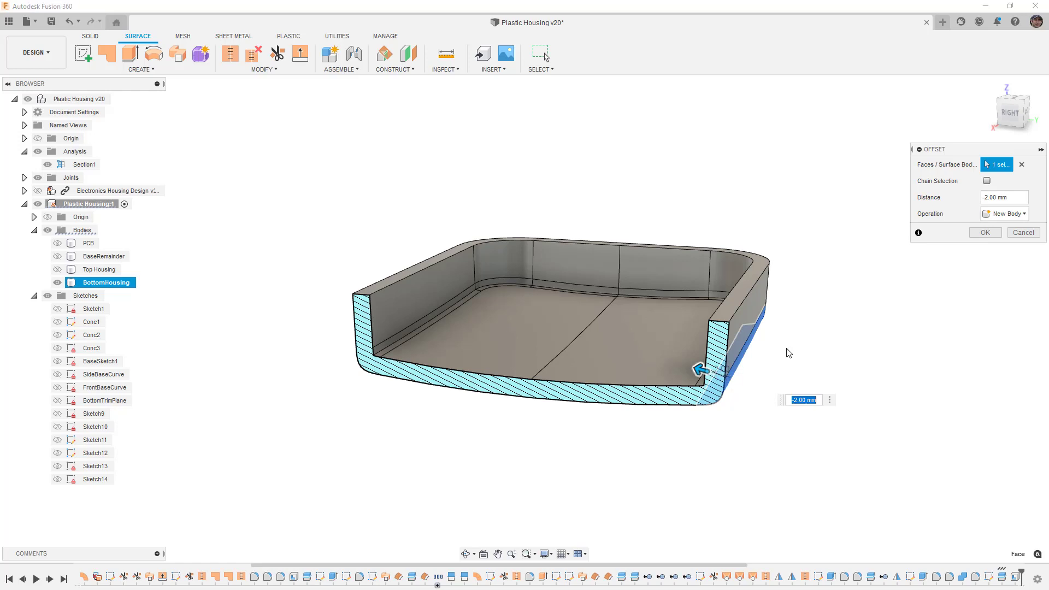
{"action": "left_click", "coordinate": [1009, 112]}
{"action": "scroll", "coordinate": [709, 365], "scroll_direction": "up", "scroll_amount": 5}
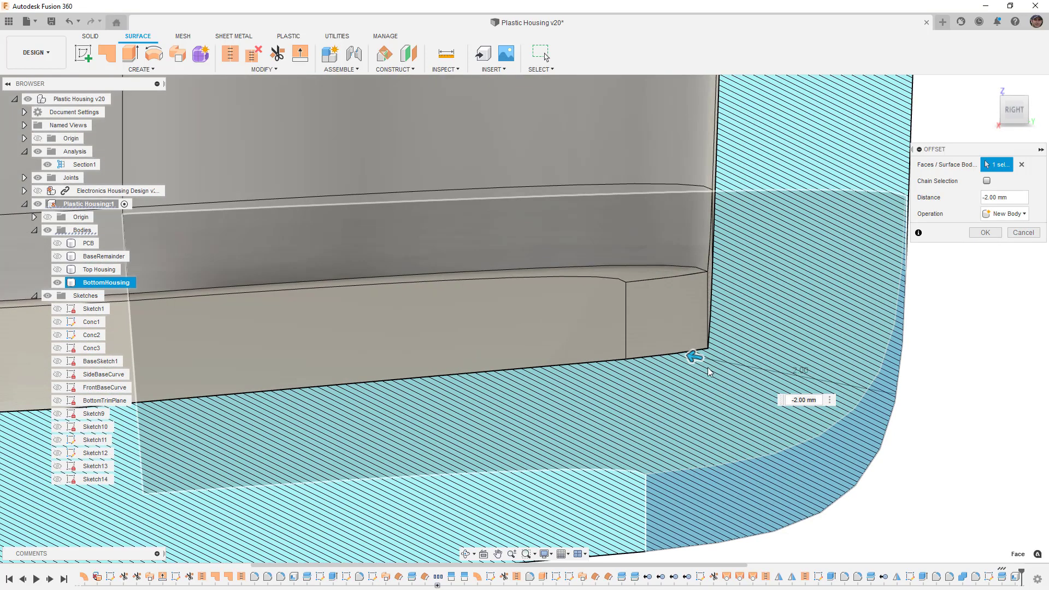
{"action": "scroll", "coordinate": [712, 369], "scroll_direction": "up", "scroll_amount": 5}
{"action": "scroll", "coordinate": [677, 379], "scroll_direction": "down", "scroll_amount": 3}
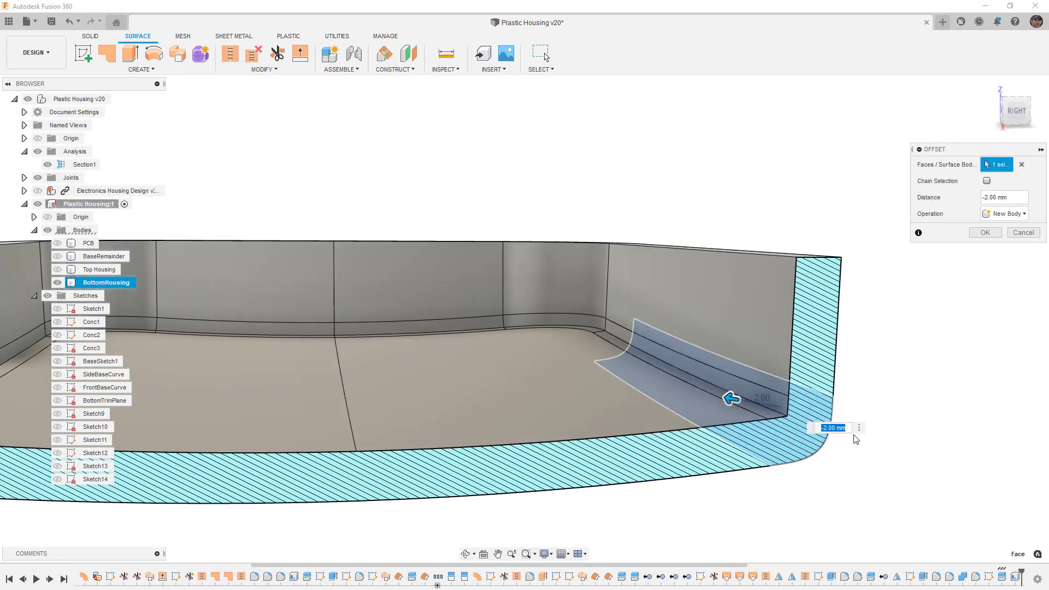
{"action": "type", "text": "-w"}
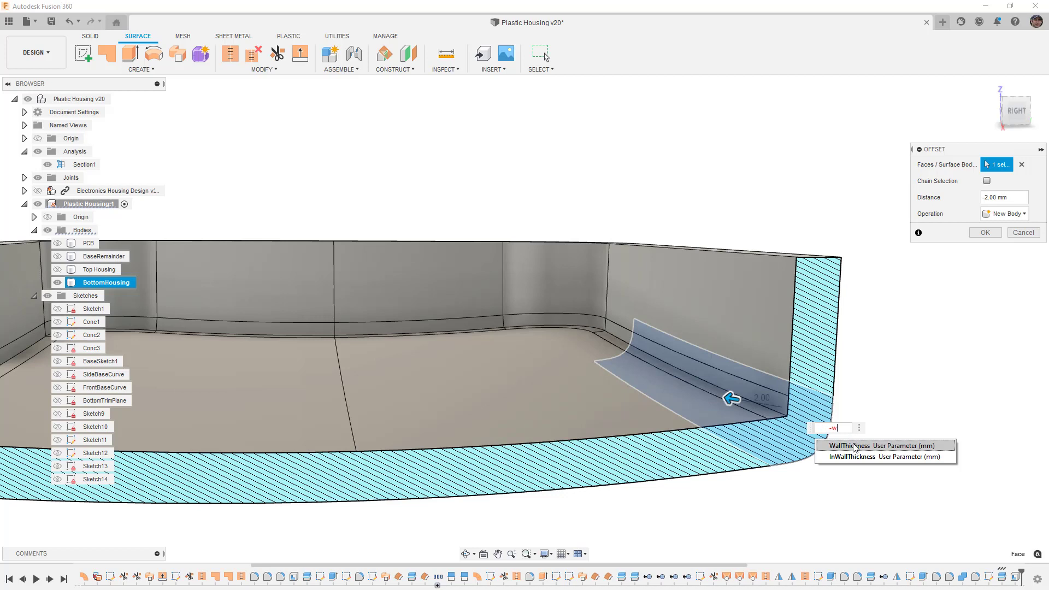
{"action": "left_click", "coordinate": [855, 446]}
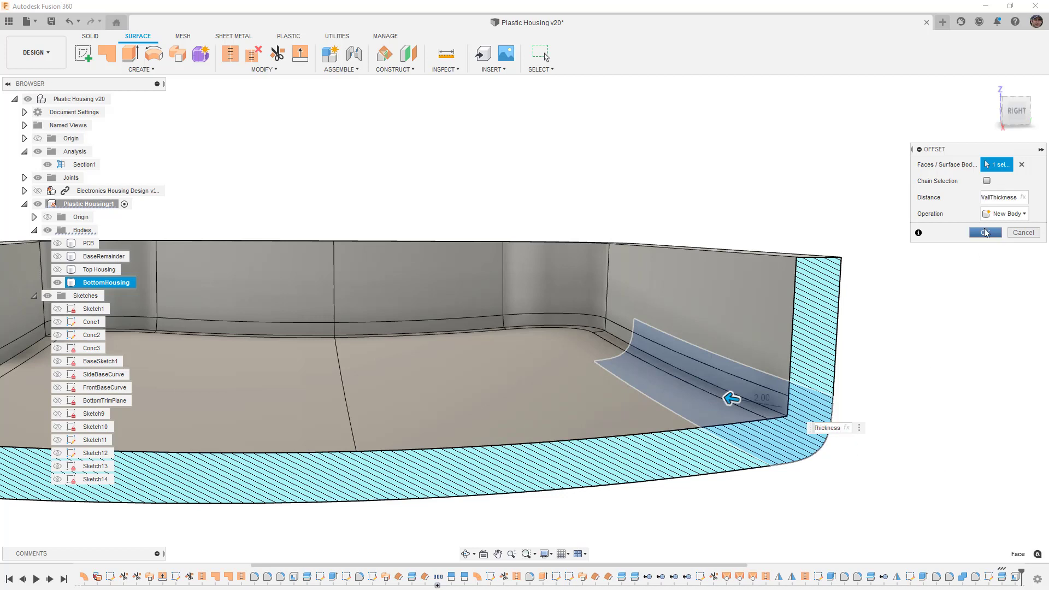
{"action": "left_click", "coordinate": [985, 233]}
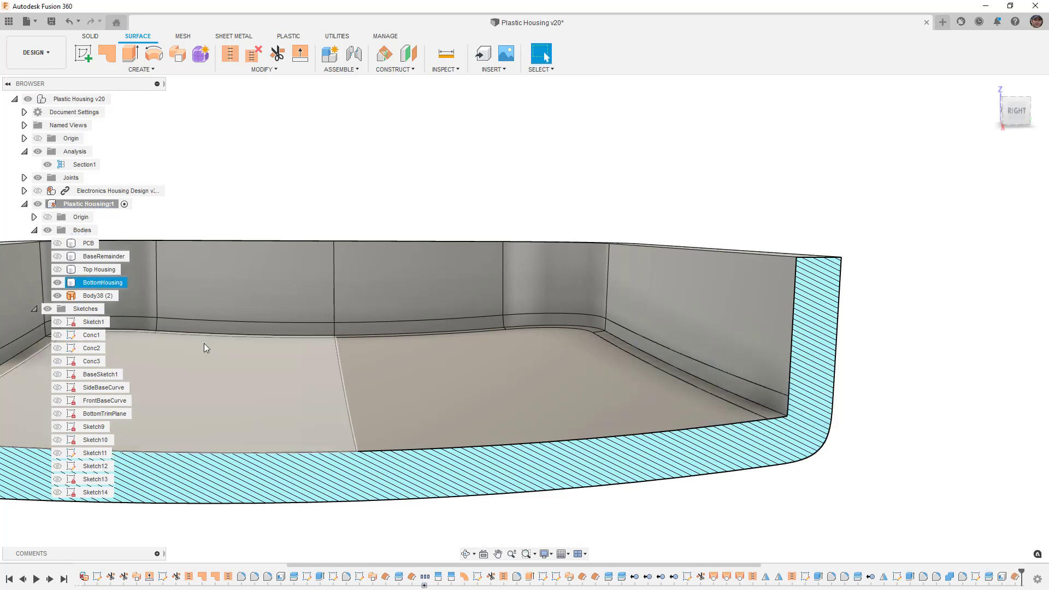
Hide the BottomHousing body to inspect the offset surface on its own.
{"action": "left_click", "coordinate": [57, 283]}
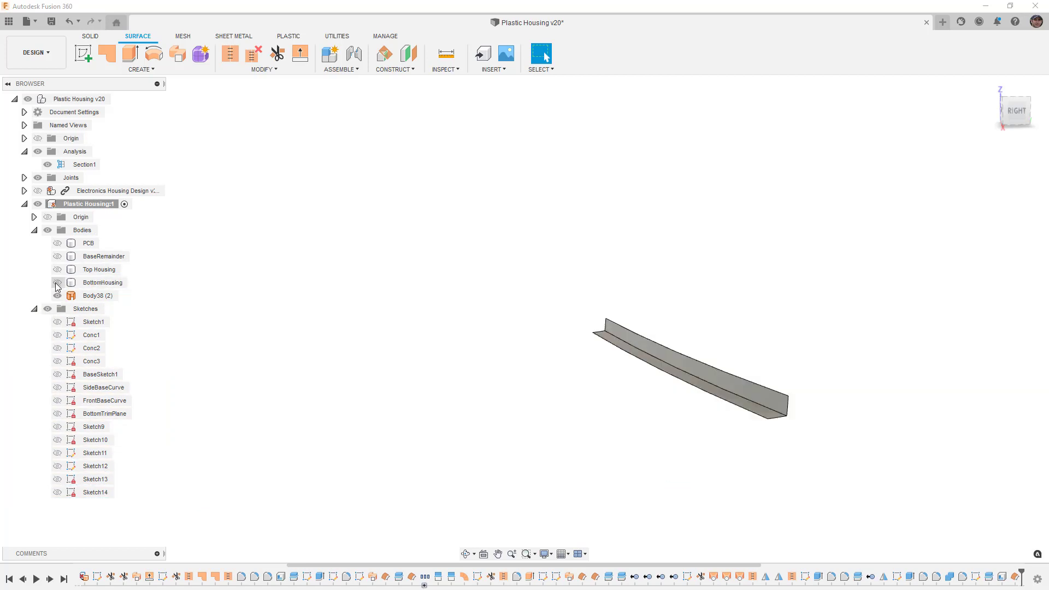
{"action": "middle_click_drag", "start_coordinate": [481, 387], "coordinate": [662, 363], "text": "shift"}
{"action": "left_click", "coordinate": [663, 362]}
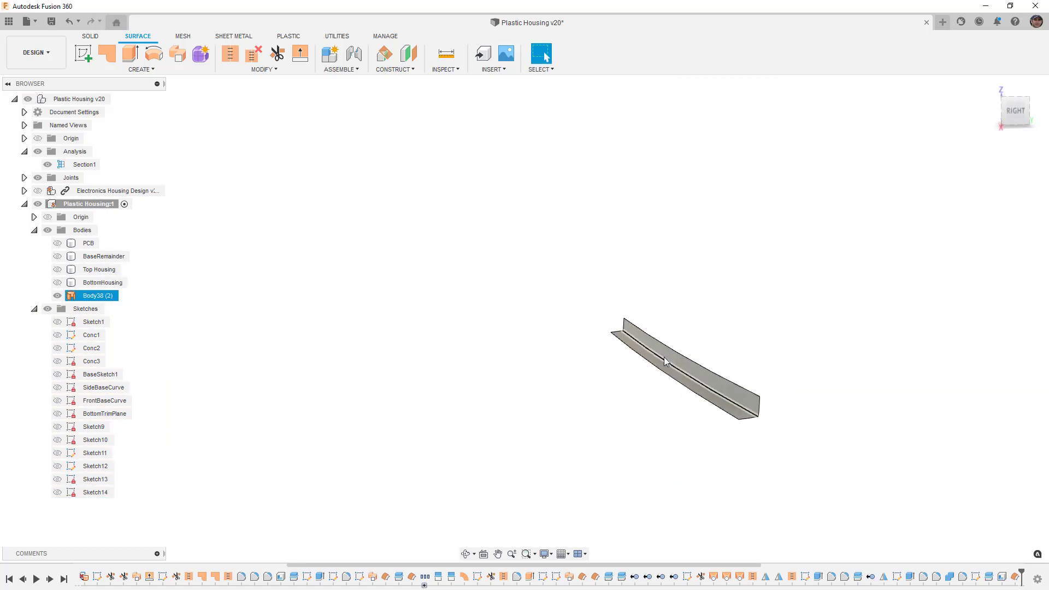
{"action": "key", "text": "Escape"}
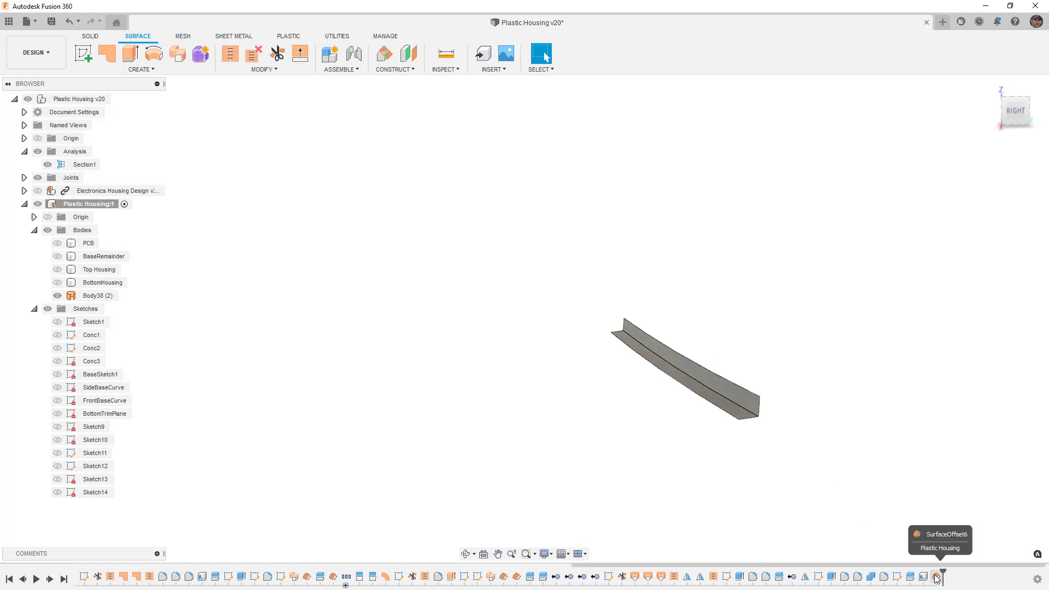
Delete the surface offset feature and show the BottomHousing body again.
{"action": "left_click", "coordinate": [935, 576]}
{"action": "key", "text": "Delete"}
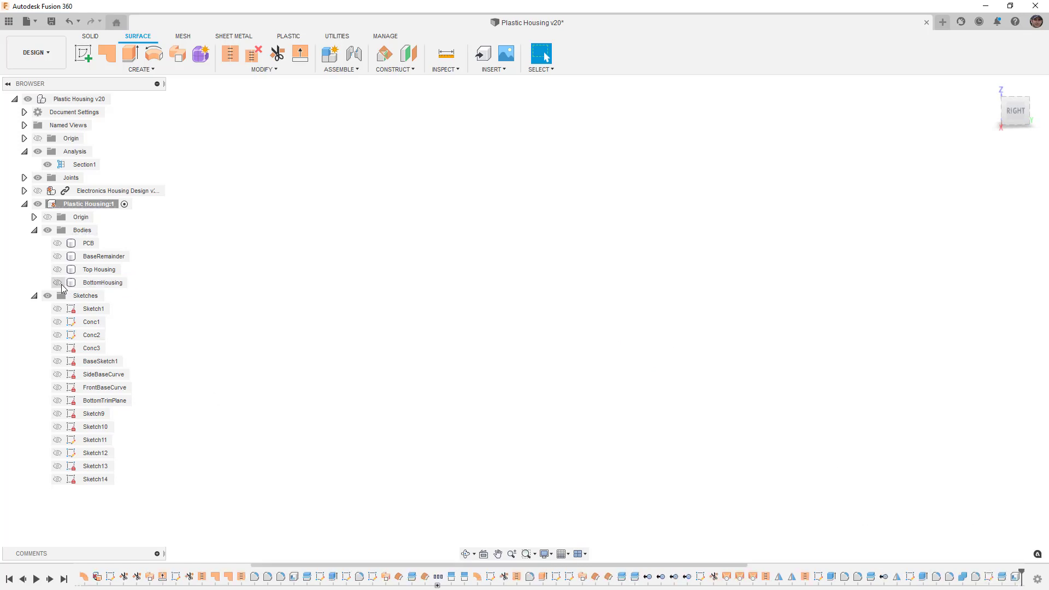
{"action": "left_click", "coordinate": [431, 227]}
Delete the narrow faces that form the rounded corner between BottomHousing's inner walls and its floor.
{"action": "middle_click_drag", "start_coordinate": [431, 227], "coordinate": [204, 126], "text": "shift"}
{"action": "left_click", "coordinate": [761, 359]}
{"action": "scroll", "coordinate": [759, 362], "scroll_direction": "up", "scroll_amount": 3}
{"action": "left_click", "coordinate": [637, 295]}
{"action": "scroll", "coordinate": [638, 305], "scroll_direction": "up", "scroll_amount": 3}
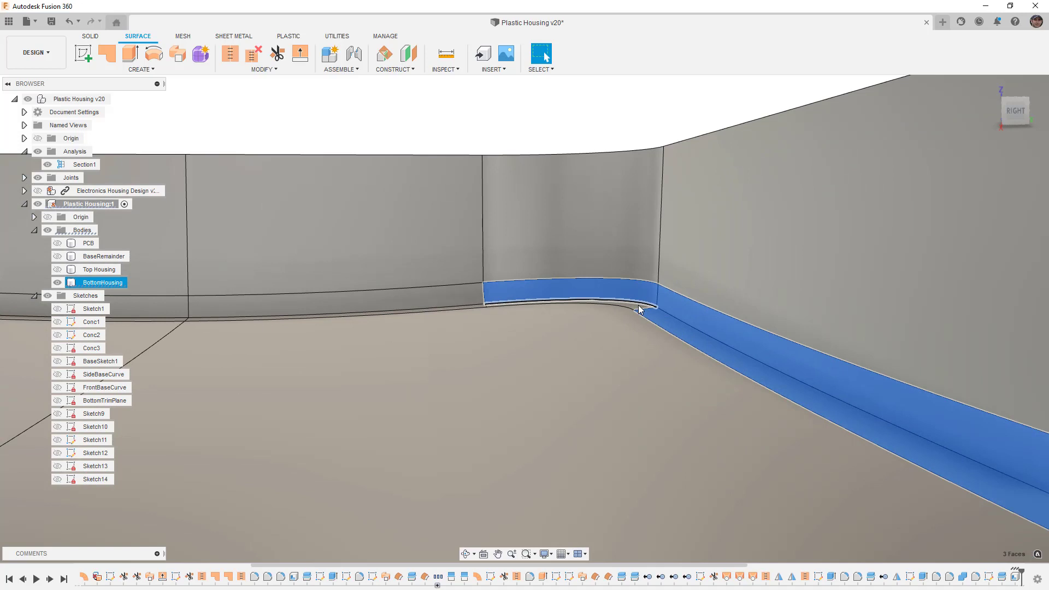
{"action": "left_click", "coordinate": [473, 300]}
{"action": "middle_click_drag", "start_coordinate": [494, 292], "coordinate": [525, 295]}
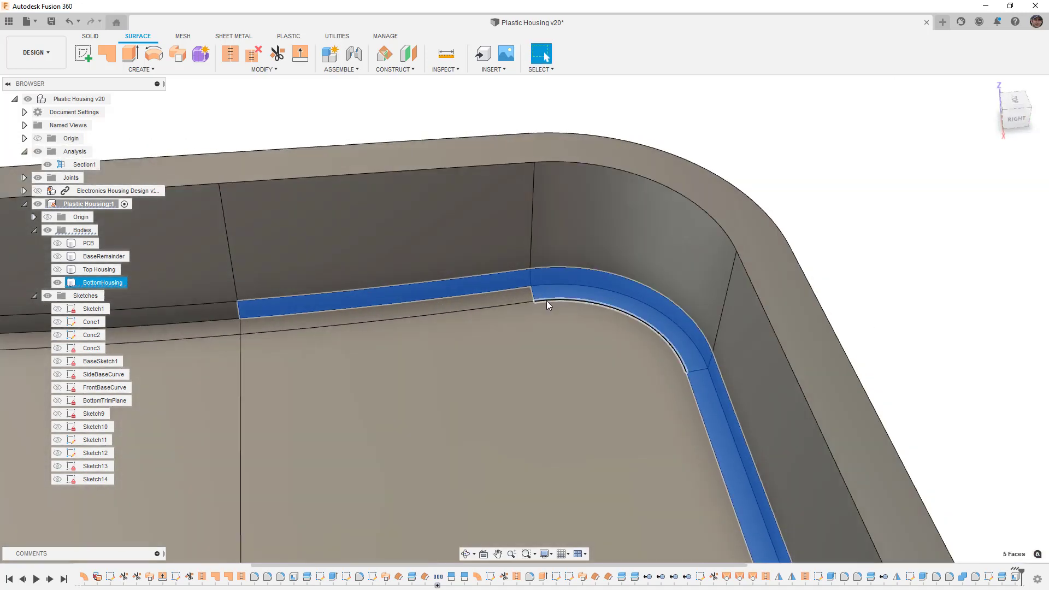
{"action": "left_click", "coordinate": [375, 320]}
{"action": "middle_click_drag", "start_coordinate": [374, 319], "coordinate": [757, 282]}
{"action": "left_click", "coordinate": [597, 287]}
{"action": "left_click", "coordinate": [303, 290]}
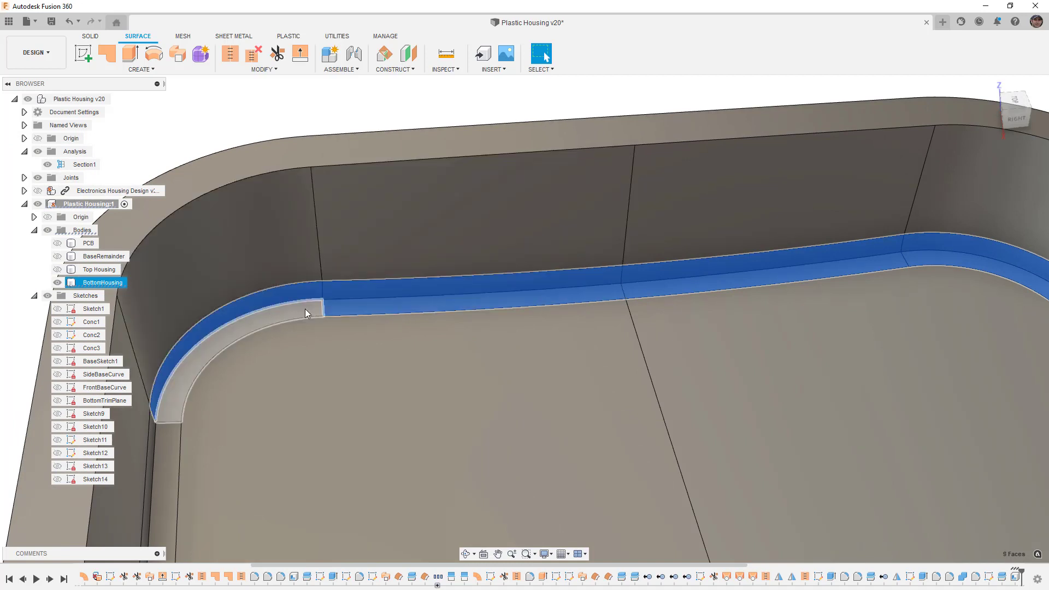
{"action": "scroll", "coordinate": [468, 274], "scroll_direction": "down", "scroll_amount": 3}
{"action": "middle_click_drag", "start_coordinate": [485, 271], "coordinate": [384, 221], "text": "shift"}
{"action": "left_click", "coordinate": [371, 210]}
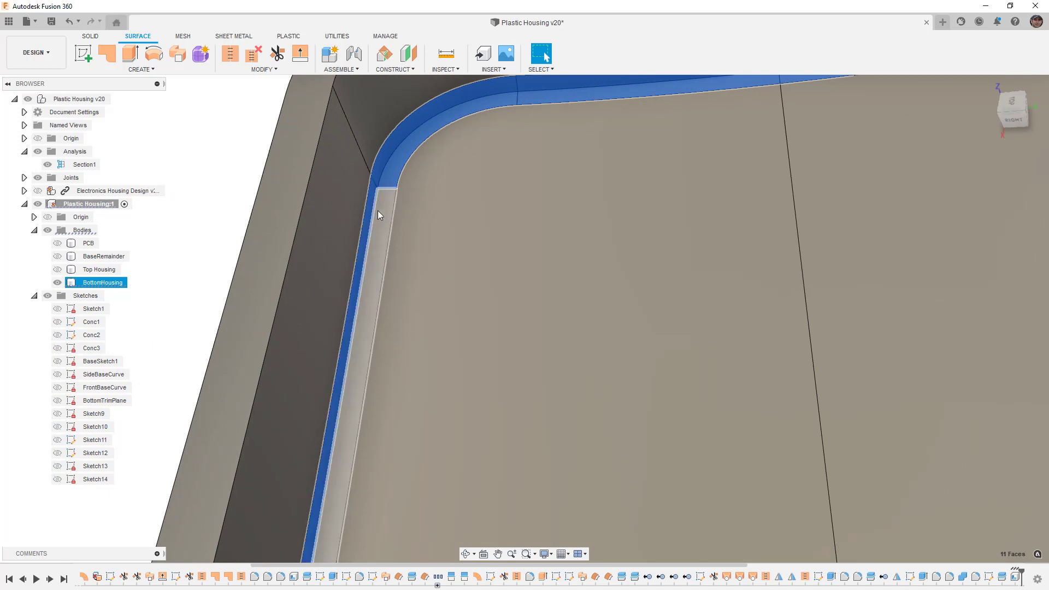
{"action": "scroll", "coordinate": [380, 218], "scroll_direction": "down", "scroll_amount": 5}
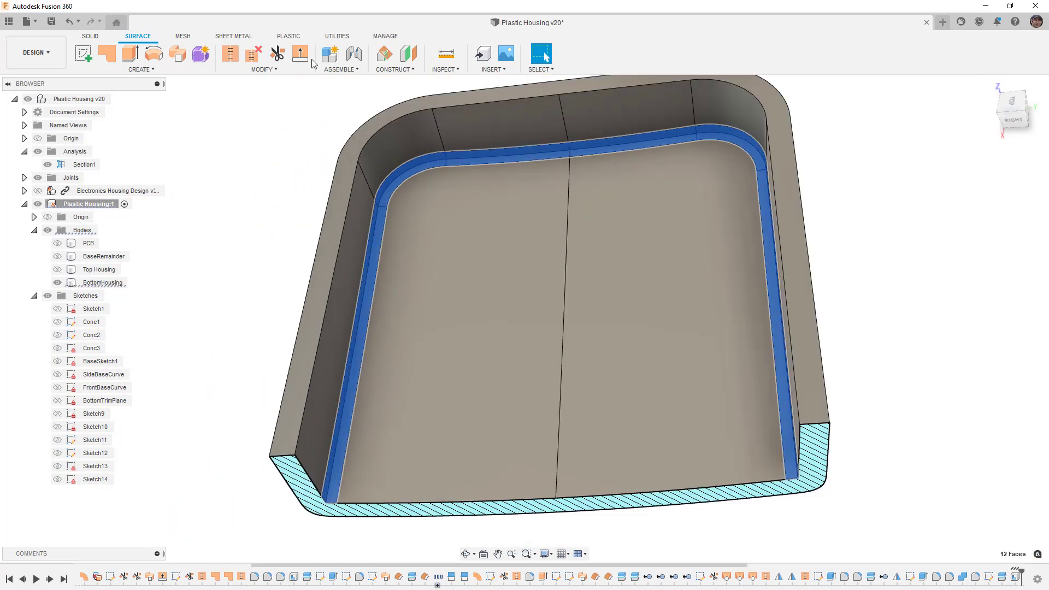
{"action": "left_click", "coordinate": [272, 70]}
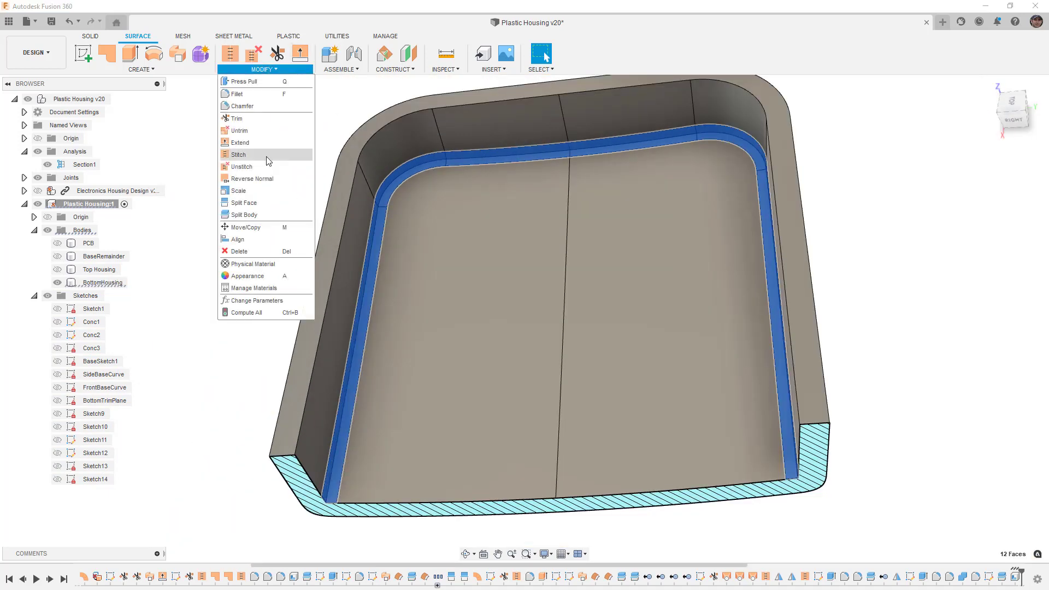
{"action": "left_click", "coordinate": [270, 250]}
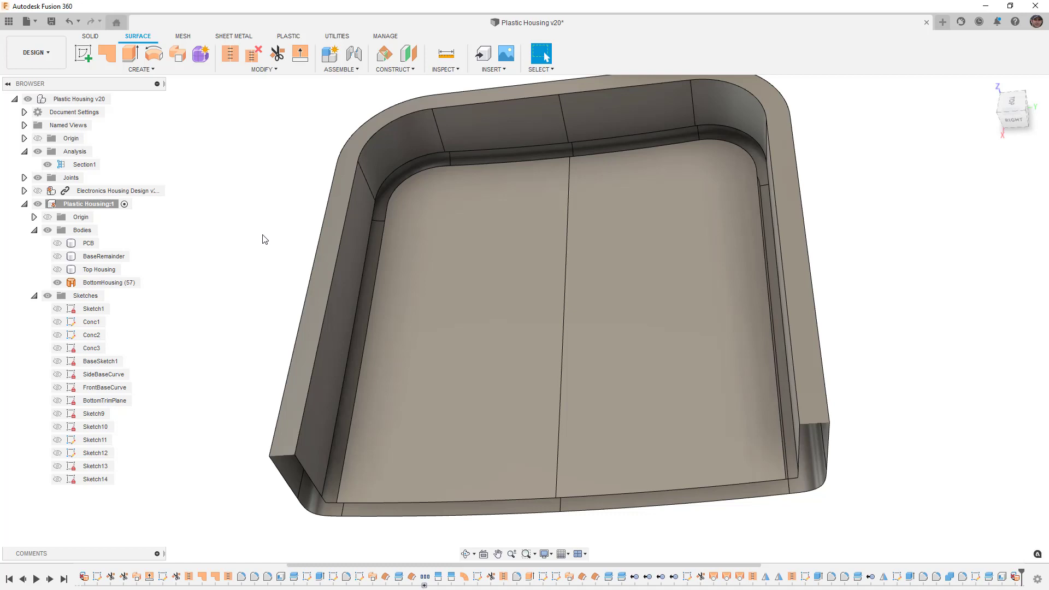
Turn off the Section1 analysis and trim one half of the housing surface away at the YZ plane.
{"action": "left_click", "coordinate": [47, 165]}
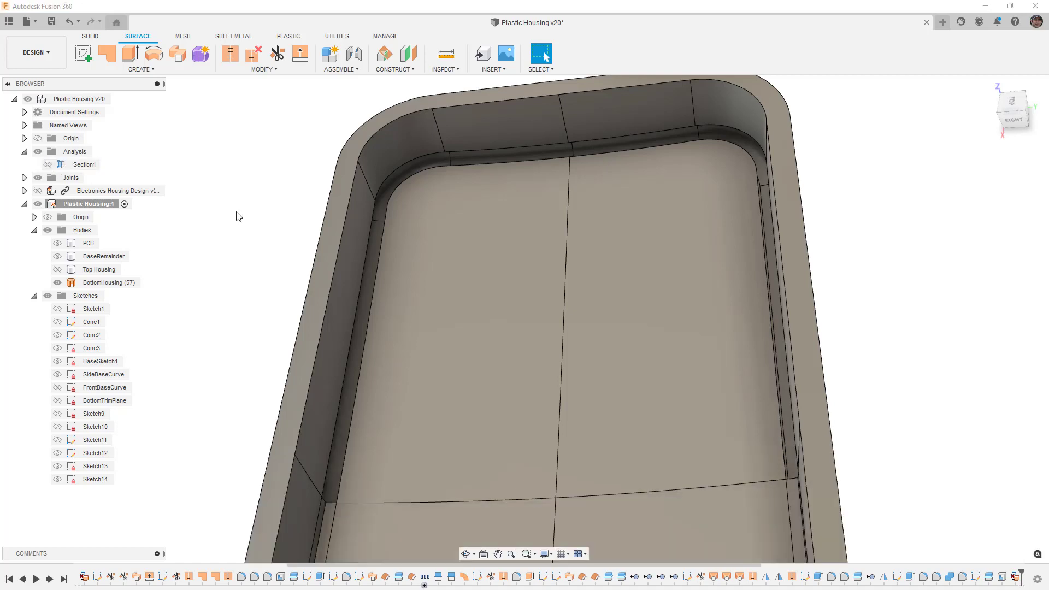
{"action": "middle_click_drag", "start_coordinate": [437, 270], "coordinate": [467, 438], "text": "shift"}
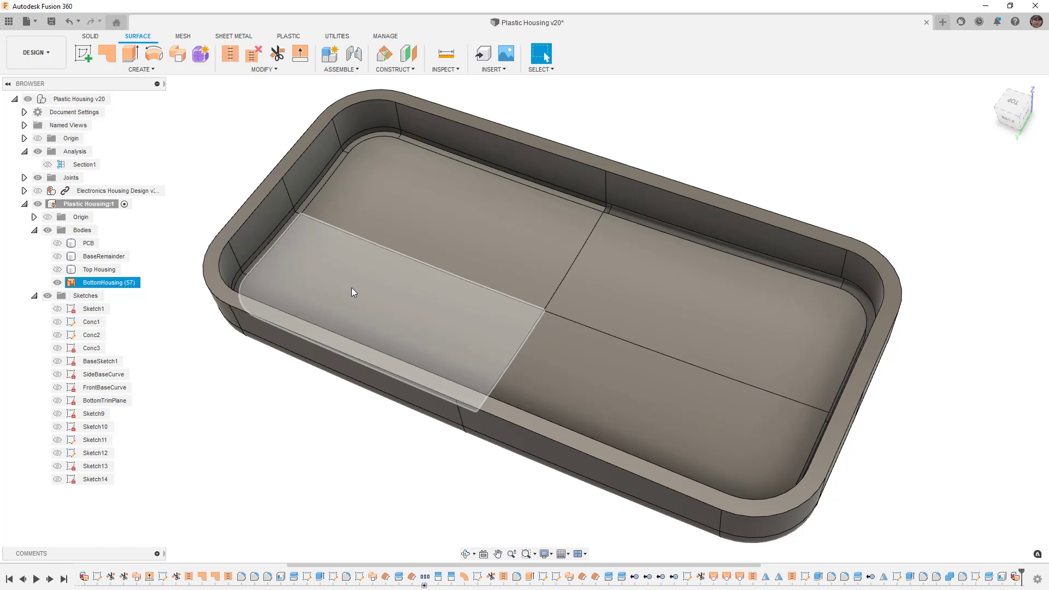
{"action": "left_click", "coordinate": [277, 54]}
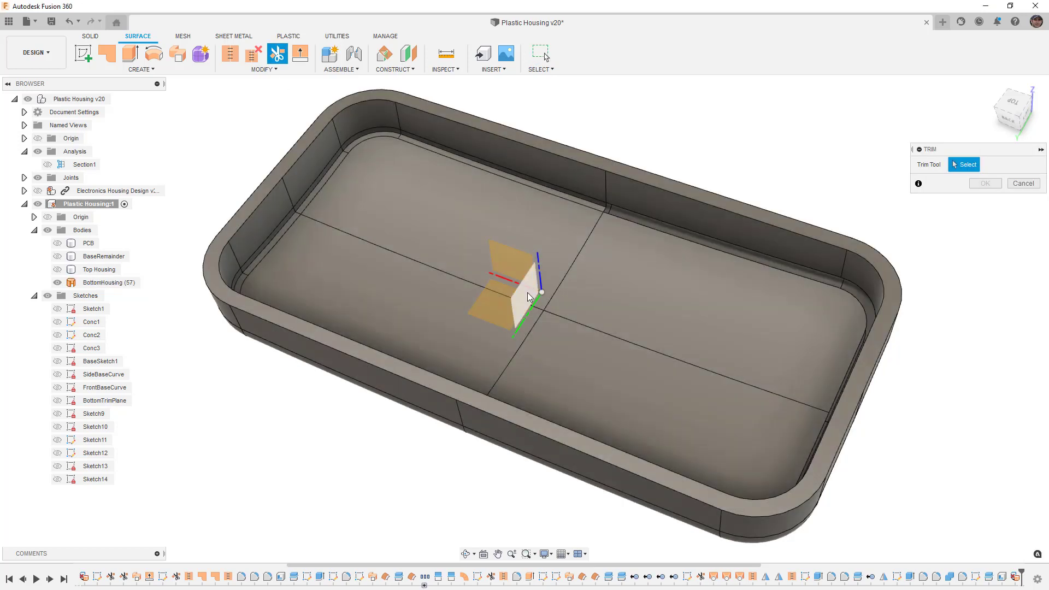
{"action": "left_click", "coordinate": [526, 293]}
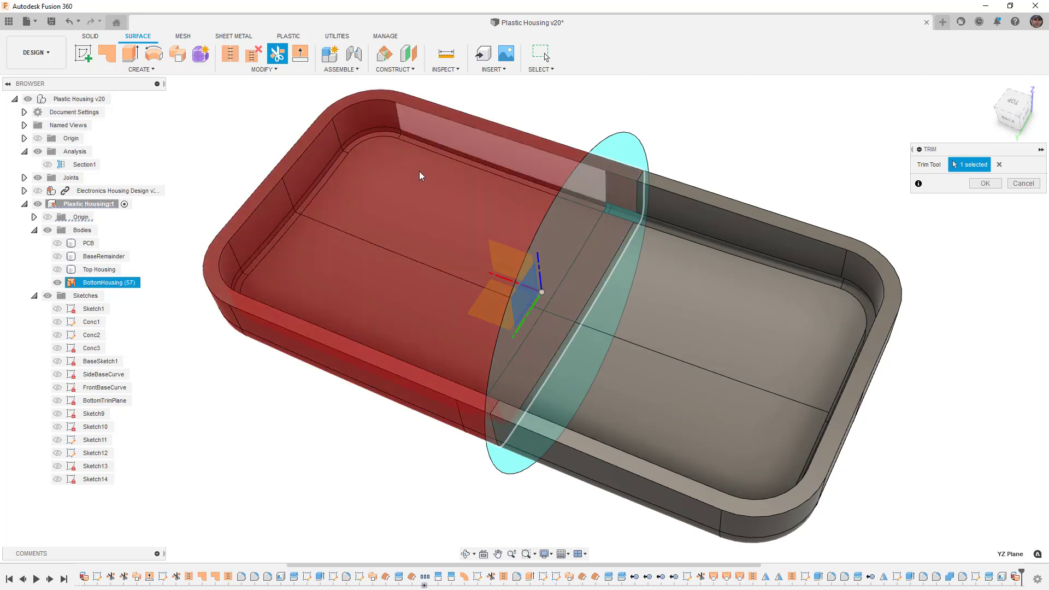
{"action": "left_click", "coordinate": [976, 185]}
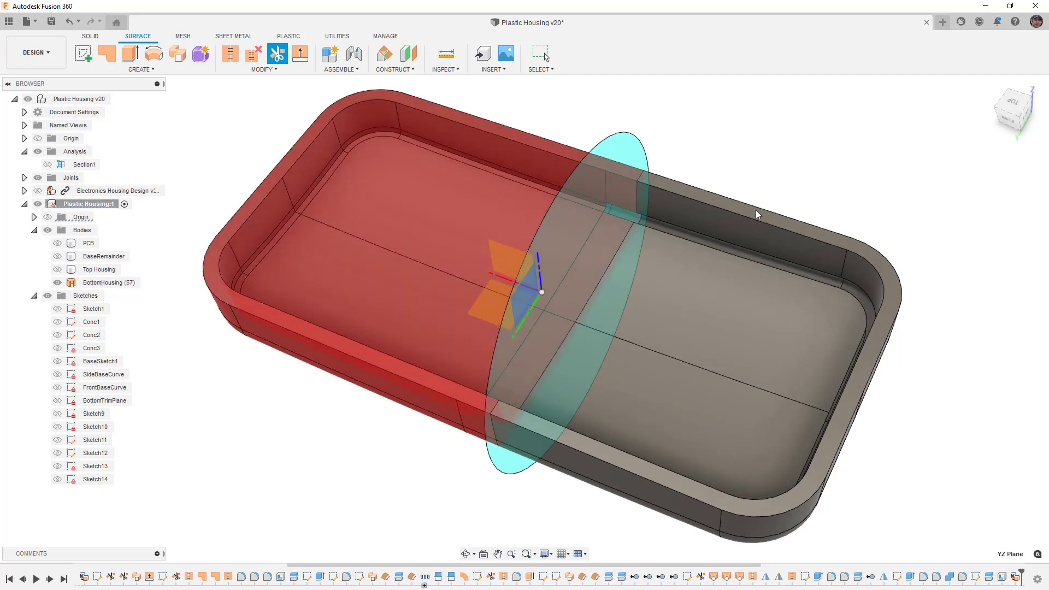
Hide the Plastic Housing component's origin planes and inspect the remaining half from above and at an angle.
{"action": "middle_click_drag", "start_coordinate": [606, 217], "coordinate": [595, 294], "text": "shift"}
{"action": "left_click", "coordinate": [48, 216]}
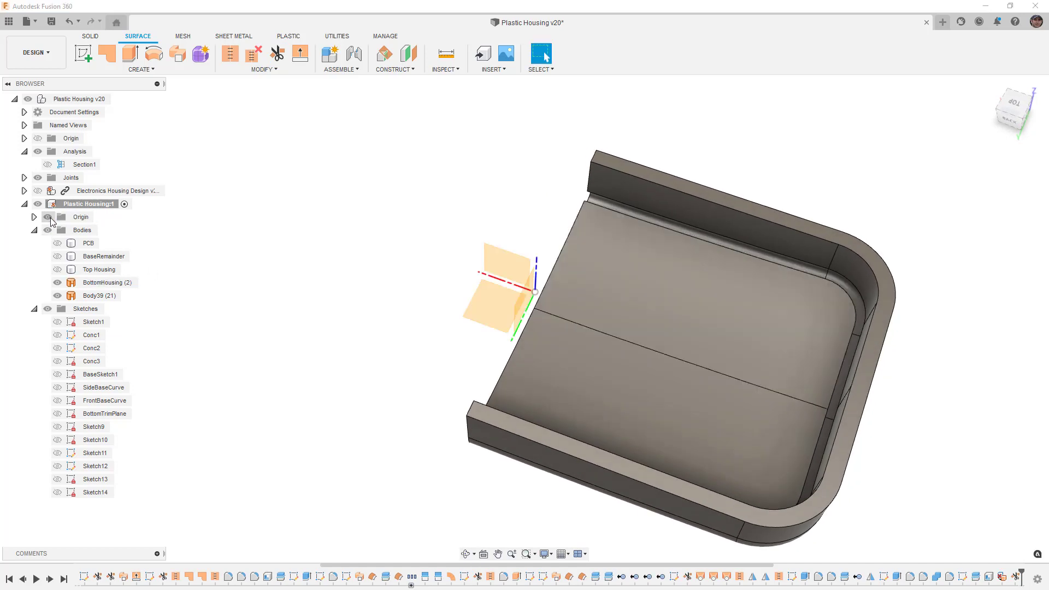
{"action": "left_click", "coordinate": [1013, 103]}
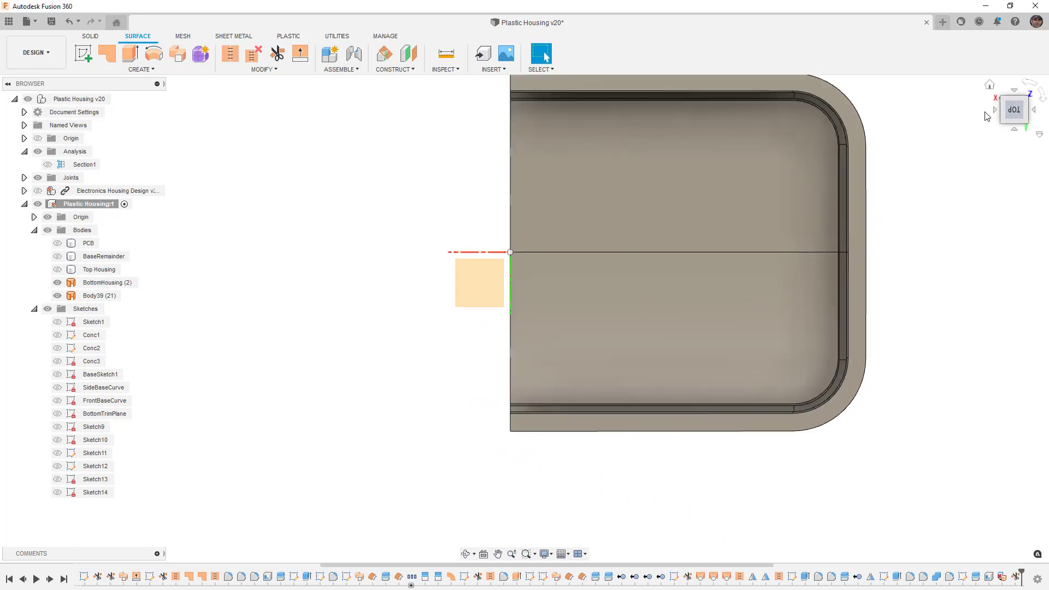
{"action": "middle_click_drag", "start_coordinate": [677, 374], "coordinate": [517, 344], "text": "shift"}
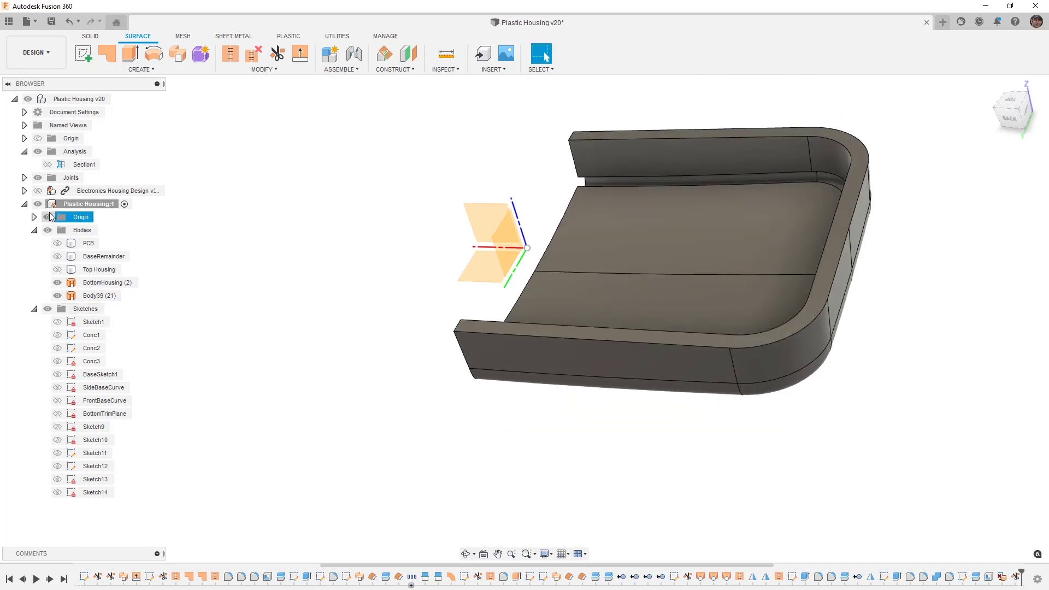
{"action": "middle_click_drag", "start_coordinate": [460, 424], "coordinate": [468, 422], "text": "shift"}
Loft a new surface body between the open wall and floor edges along the long side, with Curvature (G2) on both profiles.
{"action": "left_click", "coordinate": [179, 69]}
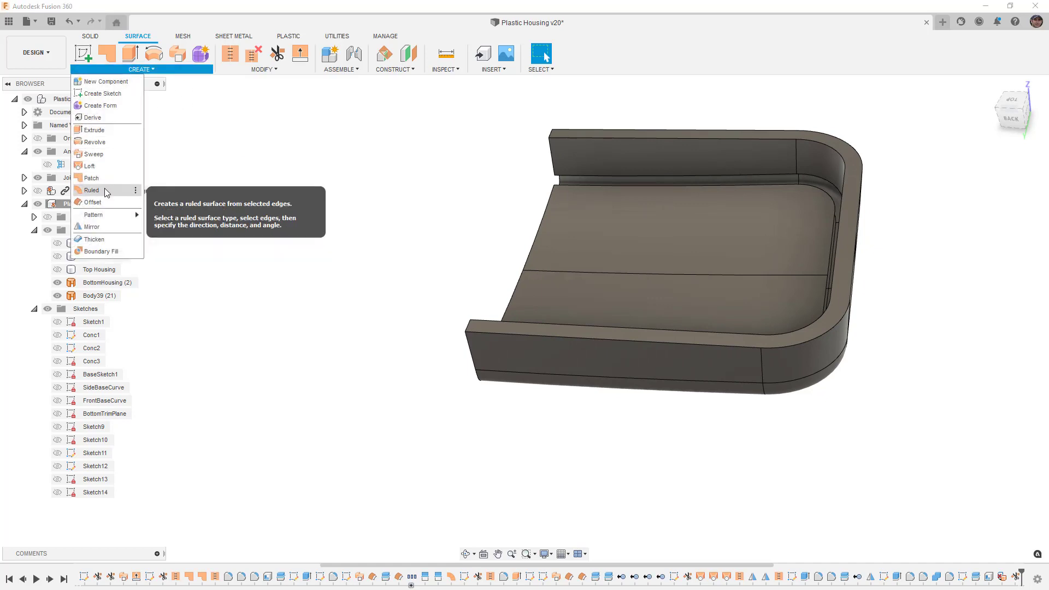
{"action": "left_click", "coordinate": [98, 166]}
{"action": "scroll", "coordinate": [635, 183], "scroll_direction": "up", "scroll_amount": 4}
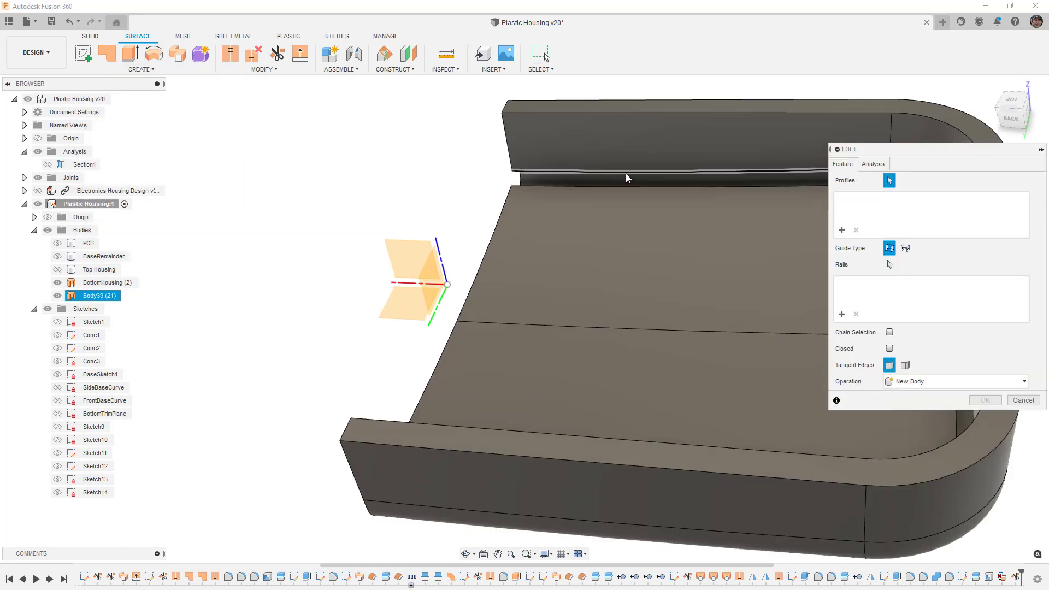
{"action": "left_click", "coordinate": [621, 184]}
{"action": "left_click", "coordinate": [621, 187]}
{"action": "scroll", "coordinate": [476, 237], "scroll_direction": "down", "scroll_amount": 3}
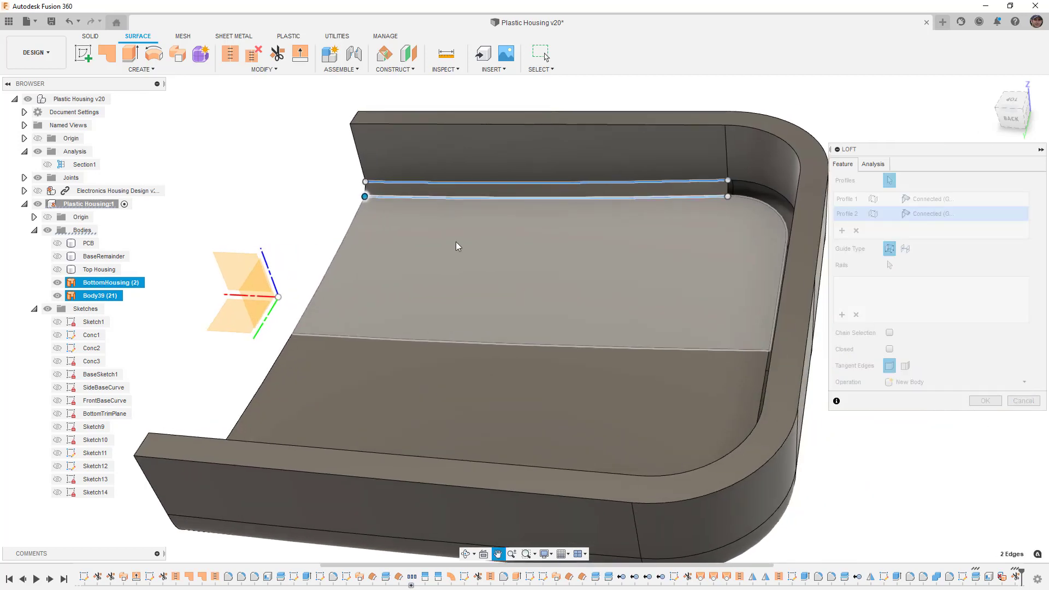
{"action": "left_click", "coordinate": [928, 199]}
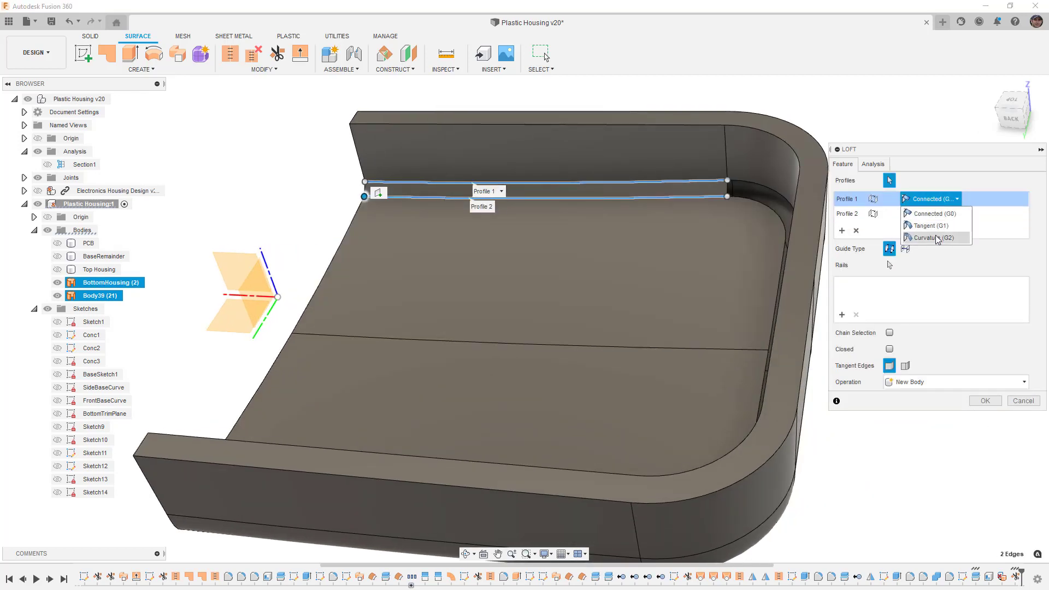
{"action": "left_click", "coordinate": [934, 239]}
{"action": "left_click", "coordinate": [936, 215]}
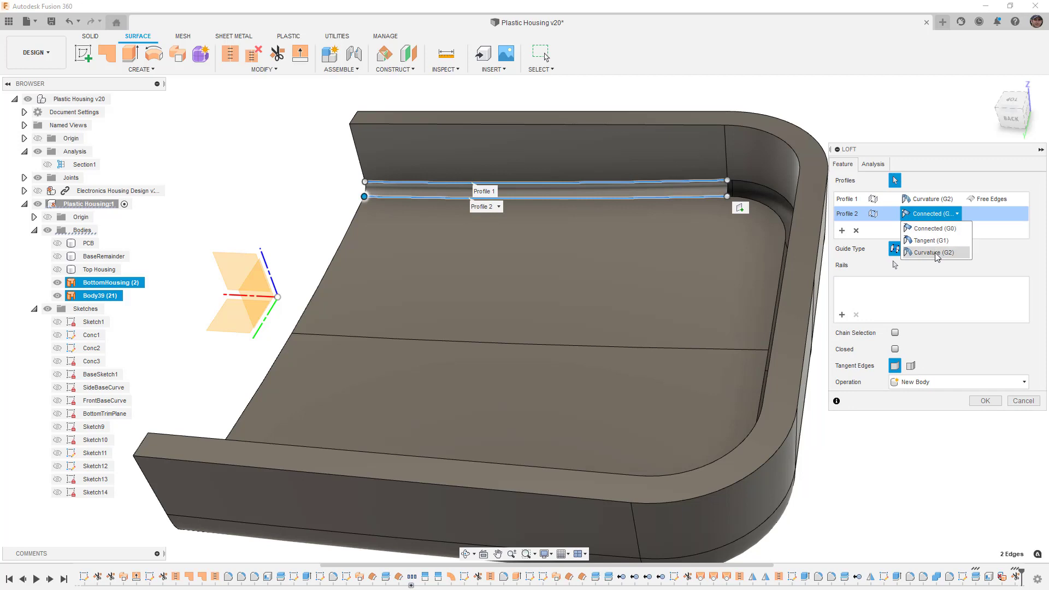
{"action": "left_click", "coordinate": [929, 252]}
{"action": "middle_click_drag", "start_coordinate": [556, 260], "coordinate": [566, 257], "text": "shift"}
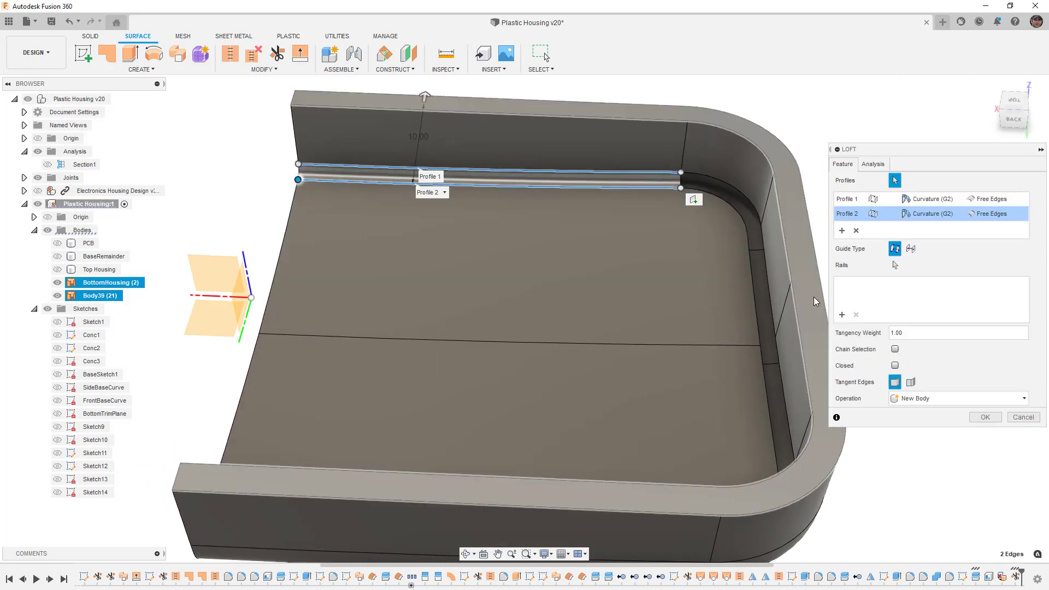
{"action": "key", "text": "Return"}
Loft a new surface body between the open wall and floor edges along the short end, with Curvature (G2) on both profiles.
{"action": "right_click", "coordinate": [935, 376]}
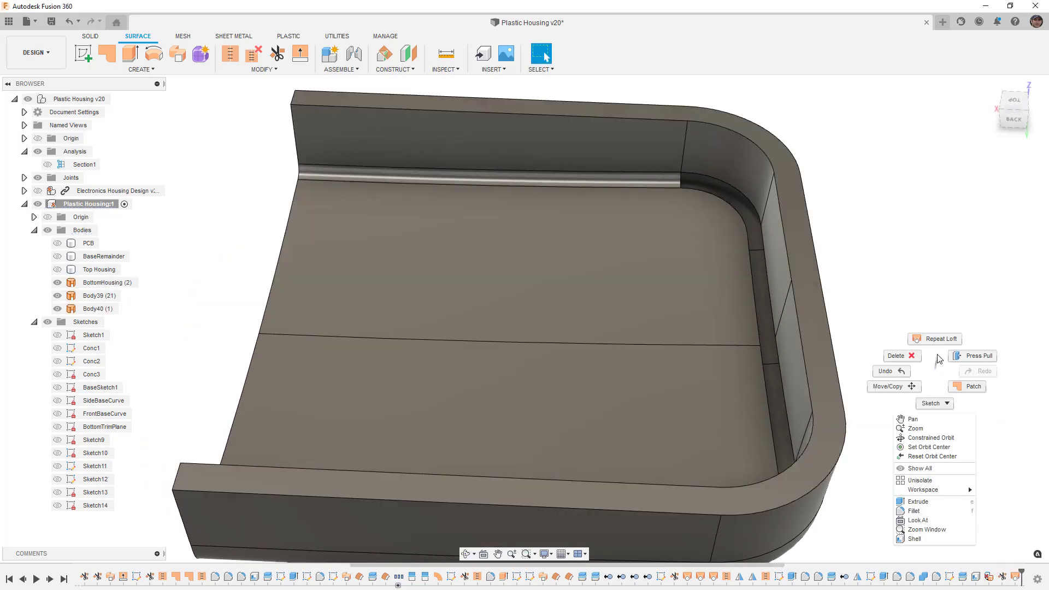
{"action": "left_click", "coordinate": [935, 339]}
{"action": "left_click", "coordinate": [763, 252]}
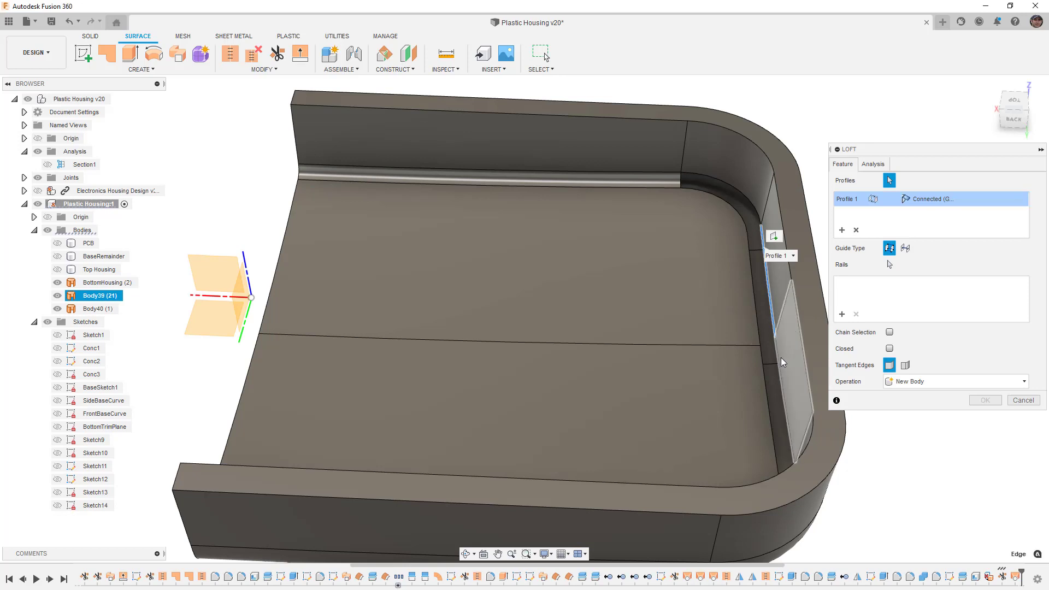
{"action": "left_click", "coordinate": [753, 295]}
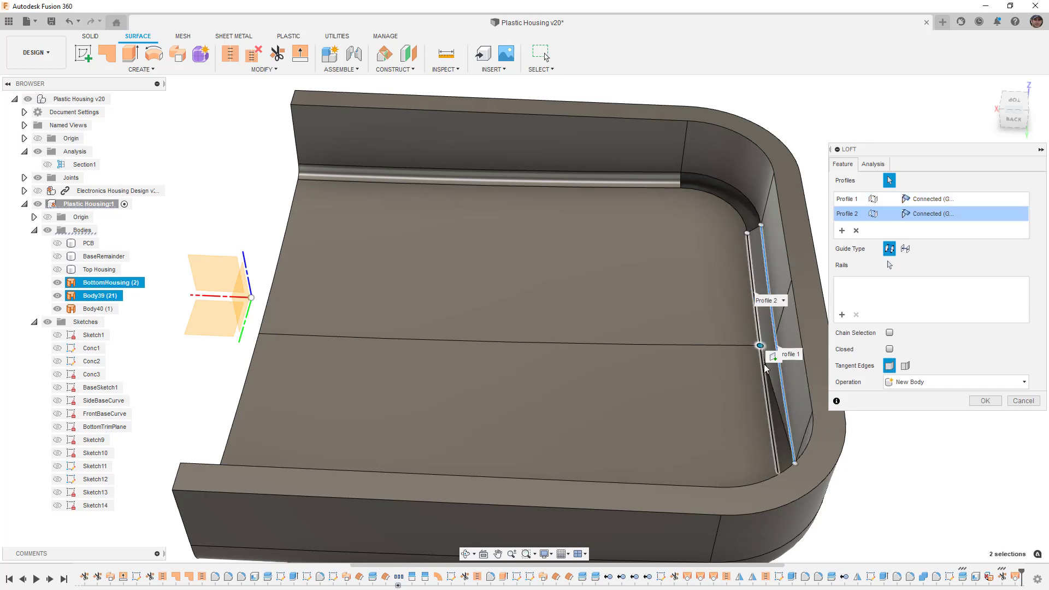
{"action": "left_click", "coordinate": [931, 215]}
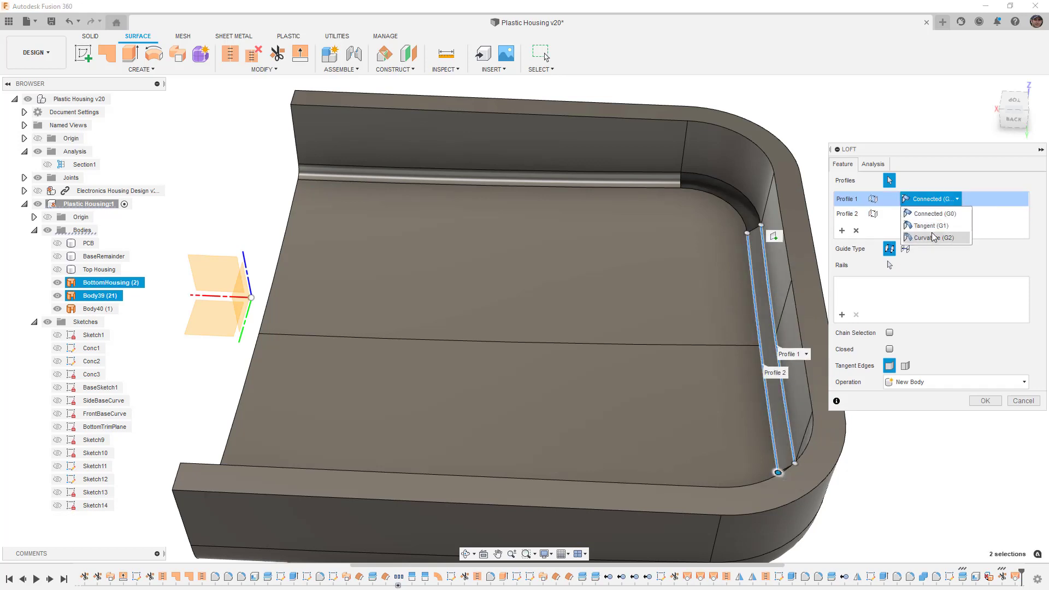
{"action": "left_click", "coordinate": [933, 235]}
{"action": "left_click", "coordinate": [940, 213]}
{"action": "left_click", "coordinate": [931, 244]}
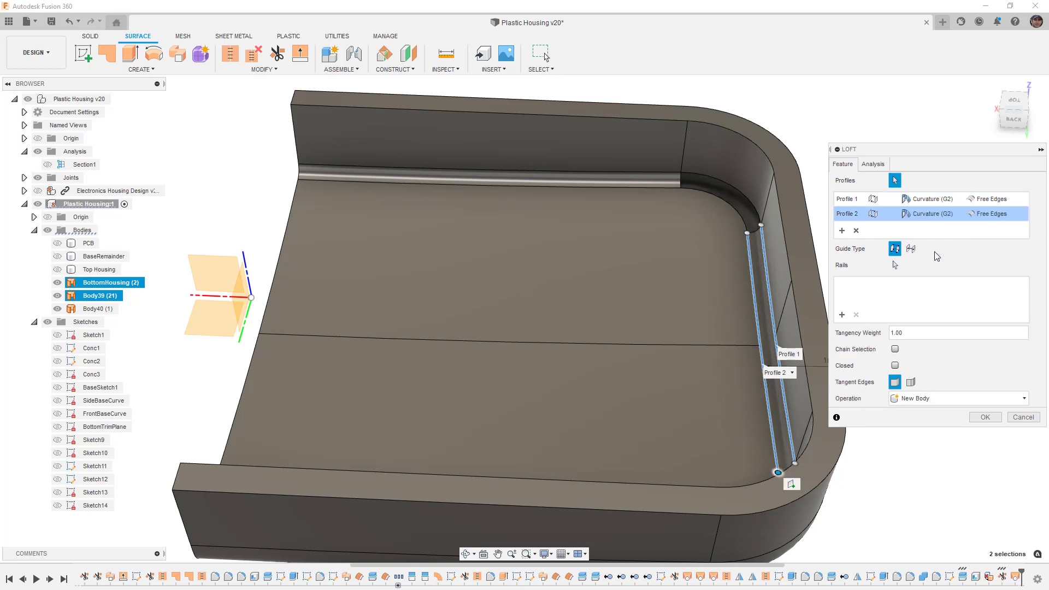
{"action": "scroll", "coordinate": [700, 268], "scroll_direction": "down", "scroll_amount": 3}
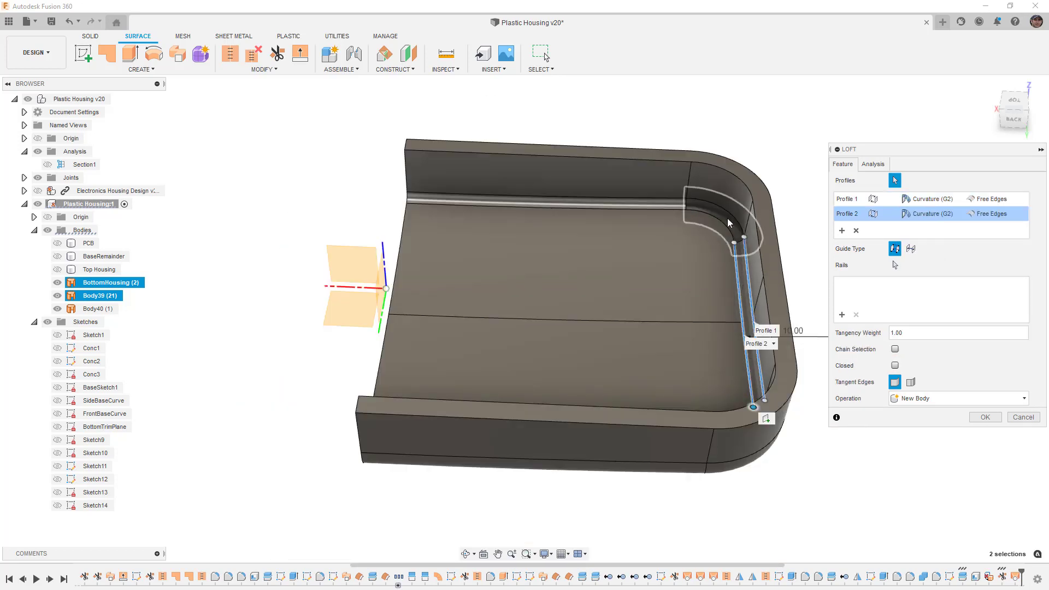
{"action": "left_click", "coordinate": [985, 417]}
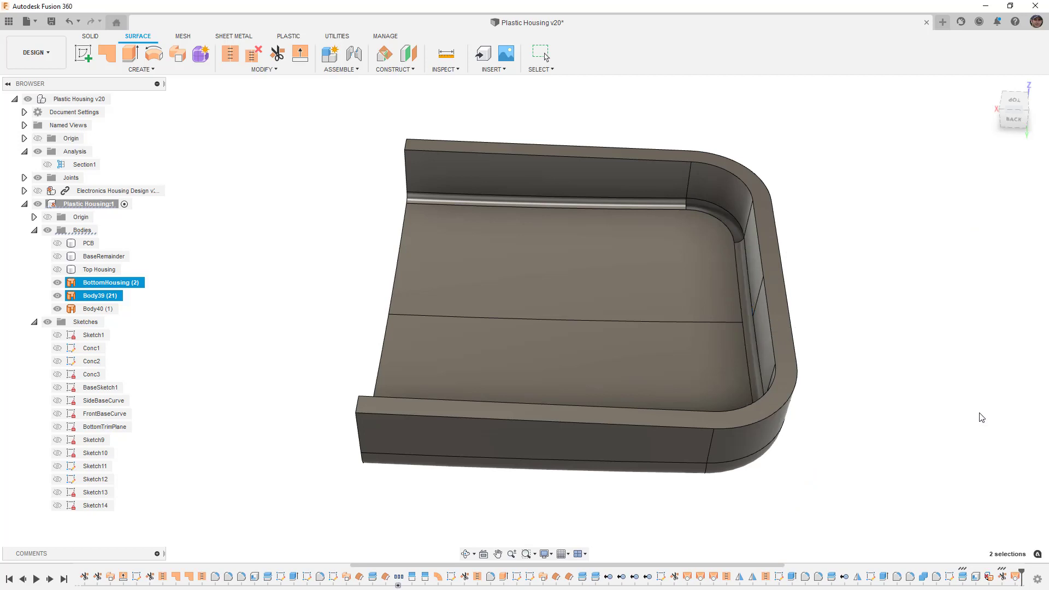
Set up a loft across the rounded corner gap, using the curved wall and floor edges as profiles and the adjacent loft ends as rails.
{"action": "right_click", "coordinate": [835, 265]}
{"action": "left_click", "coordinate": [838, 231]}
{"action": "scroll", "coordinate": [710, 204], "scroll_direction": "up", "scroll_amount": 5}
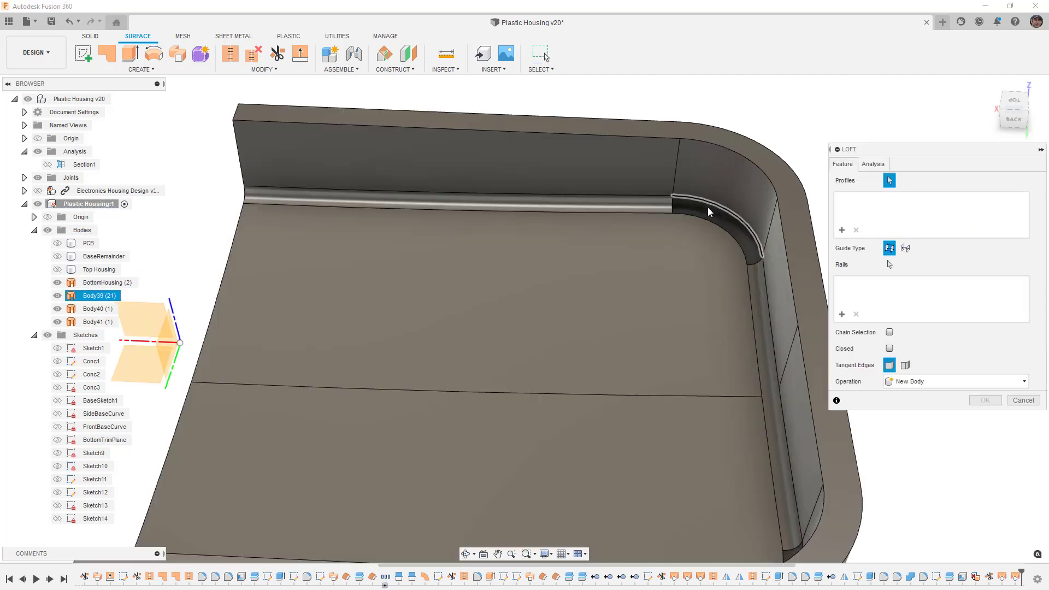
{"action": "left_click", "coordinate": [706, 208]}
{"action": "left_click", "coordinate": [735, 243]}
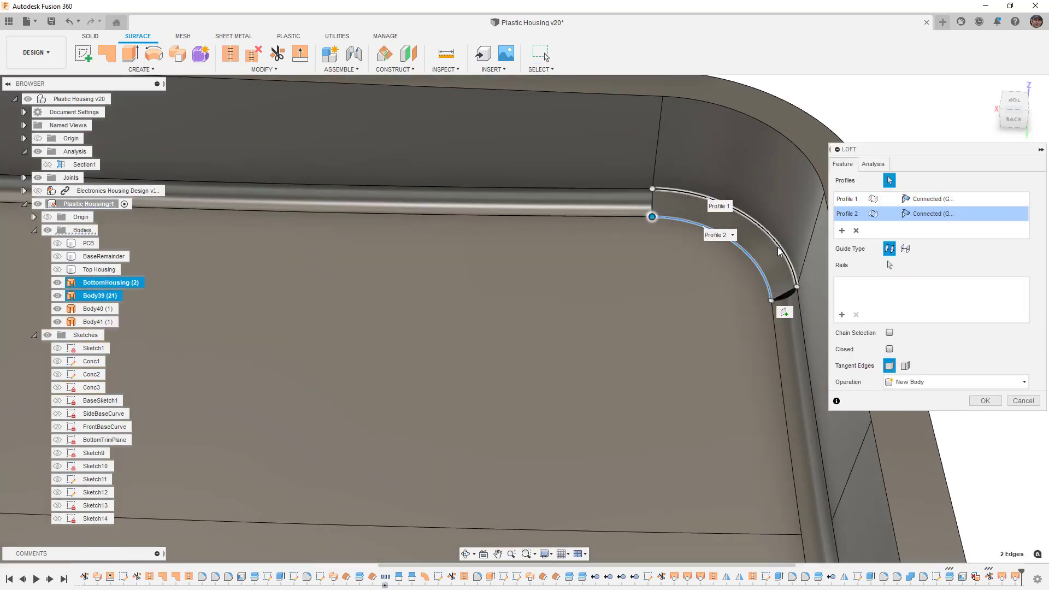
{"action": "left_click", "coordinate": [842, 315]}
{"action": "scroll", "coordinate": [652, 204], "scroll_direction": "up", "scroll_amount": 2}
{"action": "left_click", "coordinate": [652, 203]}
{"action": "middle_click_drag", "start_coordinate": [734, 283], "coordinate": [604, 267]}
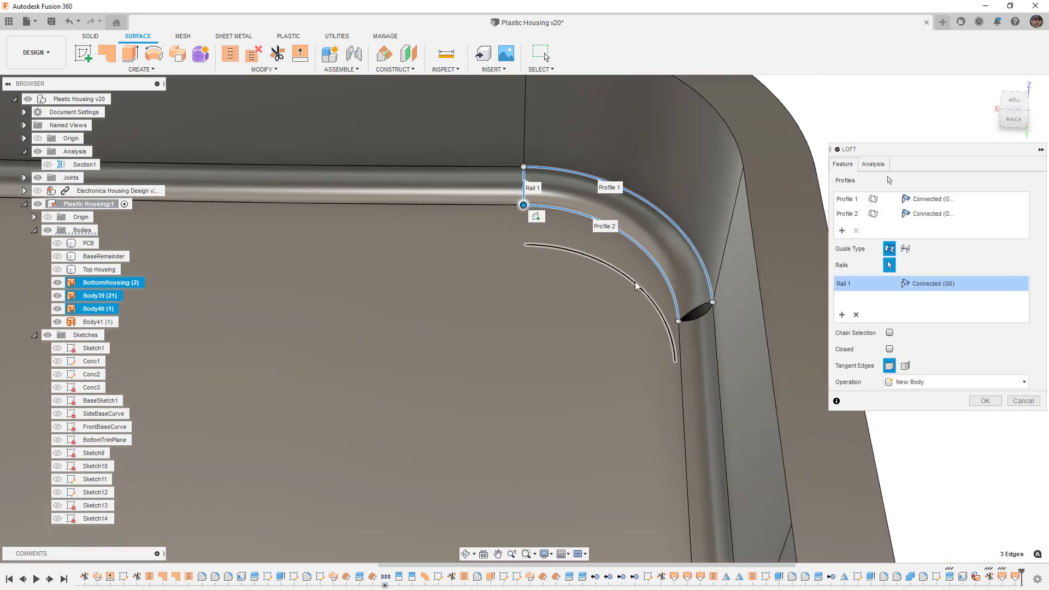
{"action": "left_click", "coordinate": [708, 317]}
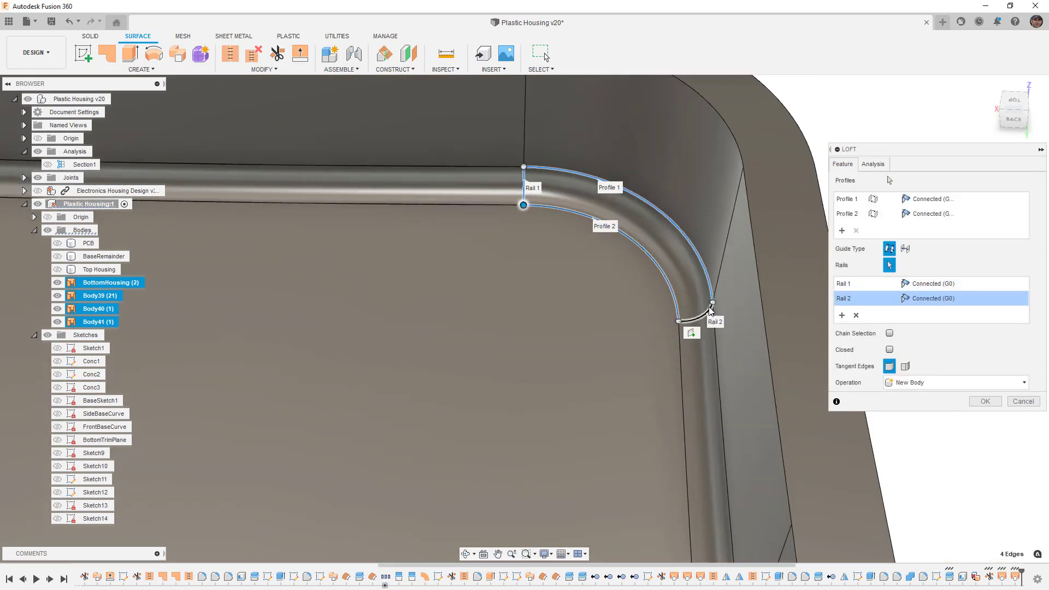
Try the corner loft with Curvature (G2) on both profiles and Tangent (G1) on both rails.
{"action": "left_click", "coordinate": [929, 199]}
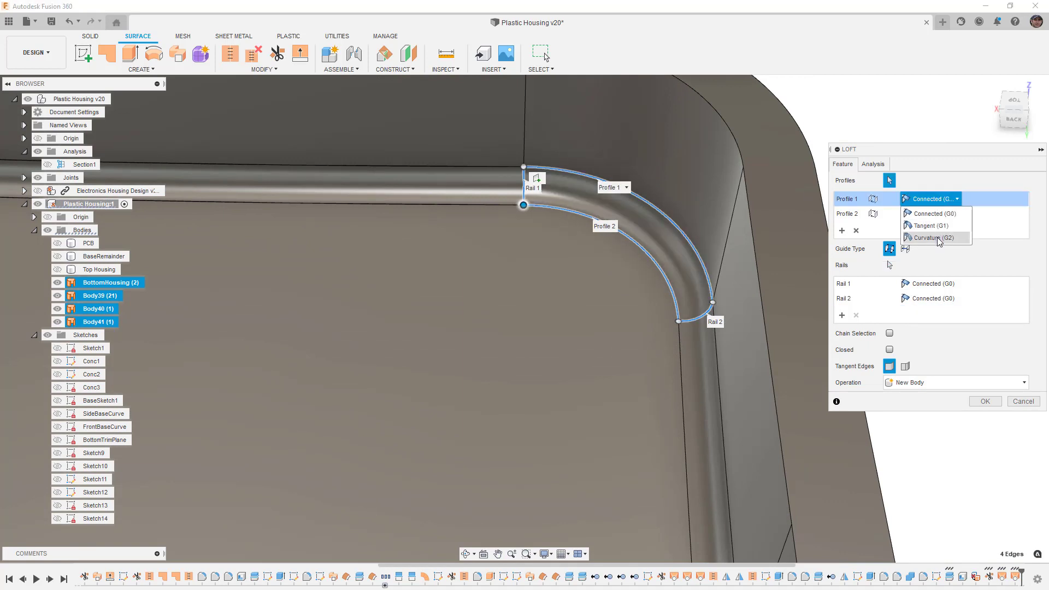
{"action": "left_click", "coordinate": [938, 238]}
{"action": "left_click", "coordinate": [931, 214]}
{"action": "left_click", "coordinate": [935, 252]}
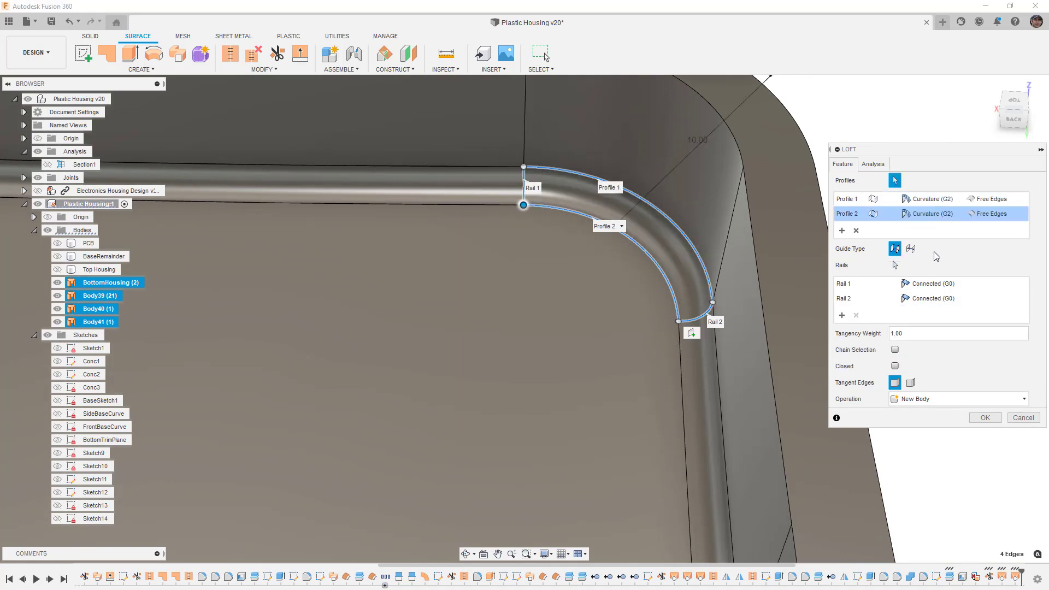
{"action": "left_click", "coordinate": [933, 284]}
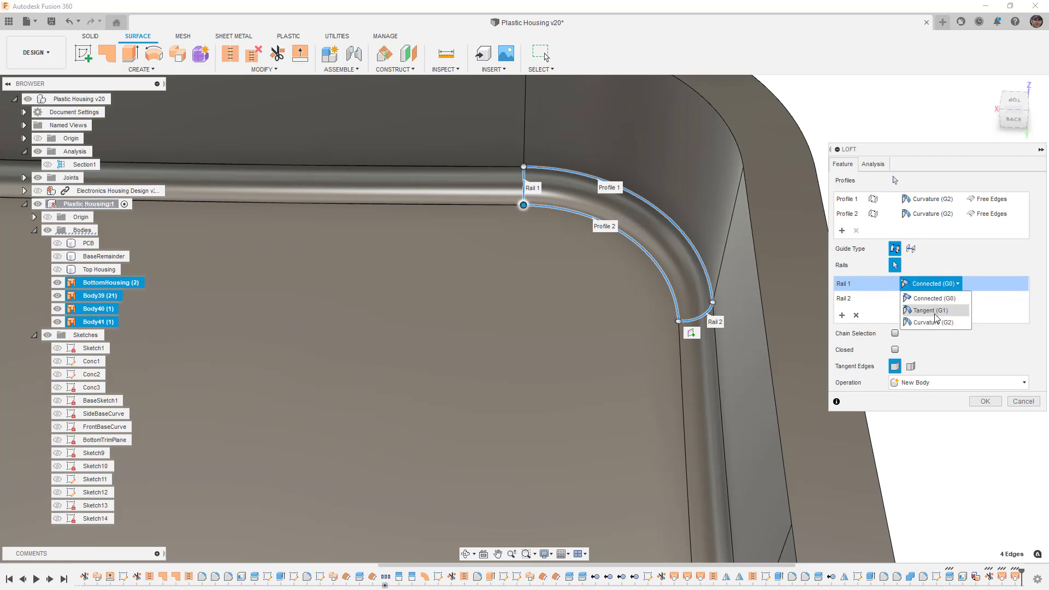
{"action": "left_click", "coordinate": [932, 308]}
{"action": "left_click", "coordinate": [932, 303]}
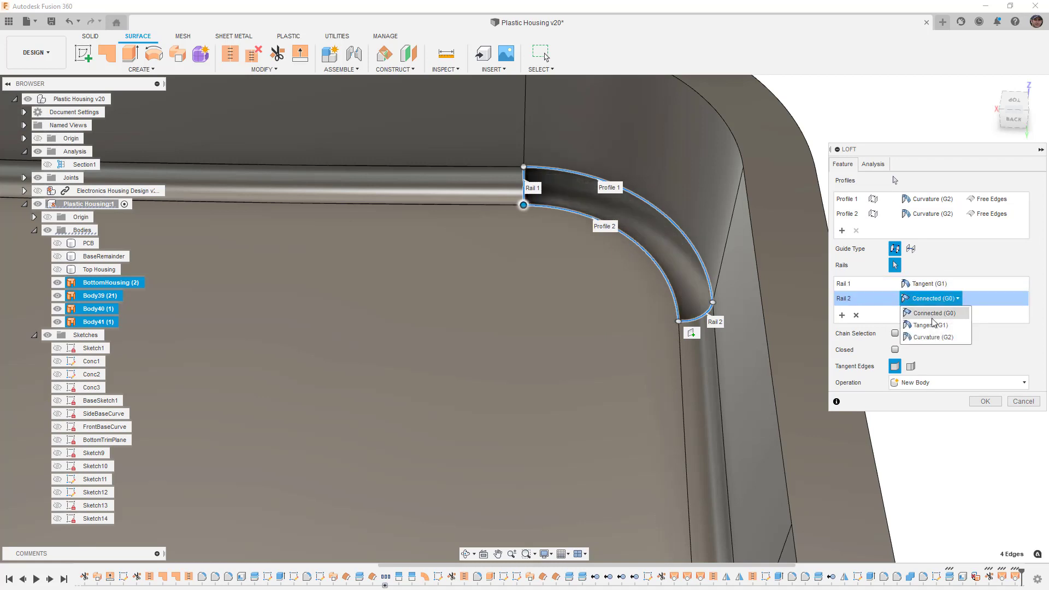
{"action": "left_click", "coordinate": [933, 324]}
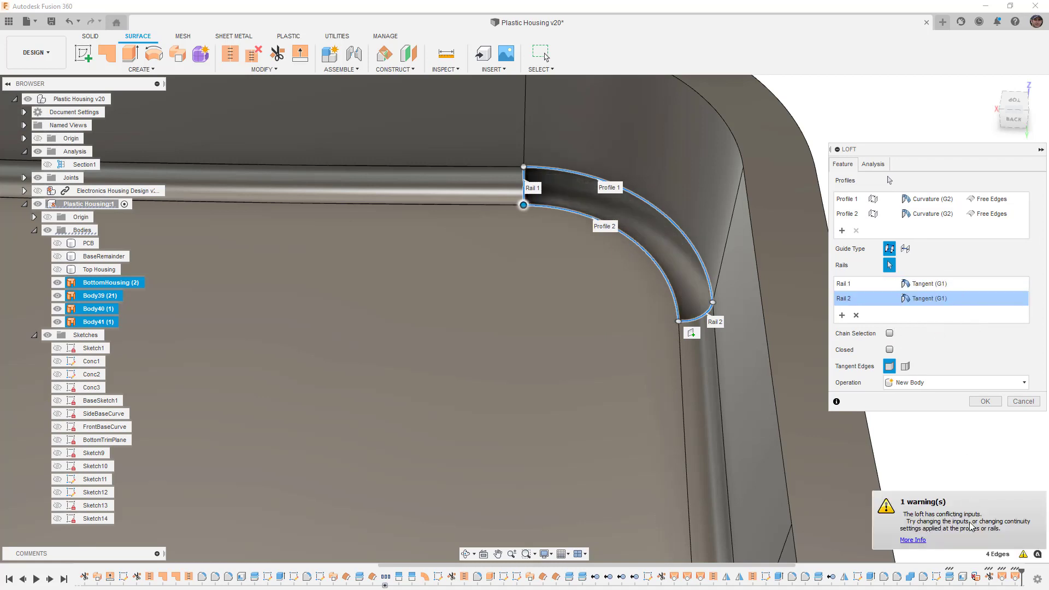
Try Curvature (G2) on both rails of the corner loft and cancel the loft.
{"action": "left_click", "coordinate": [931, 298]}
{"action": "left_click", "coordinate": [938, 344]}
{"action": "left_click", "coordinate": [931, 283]}
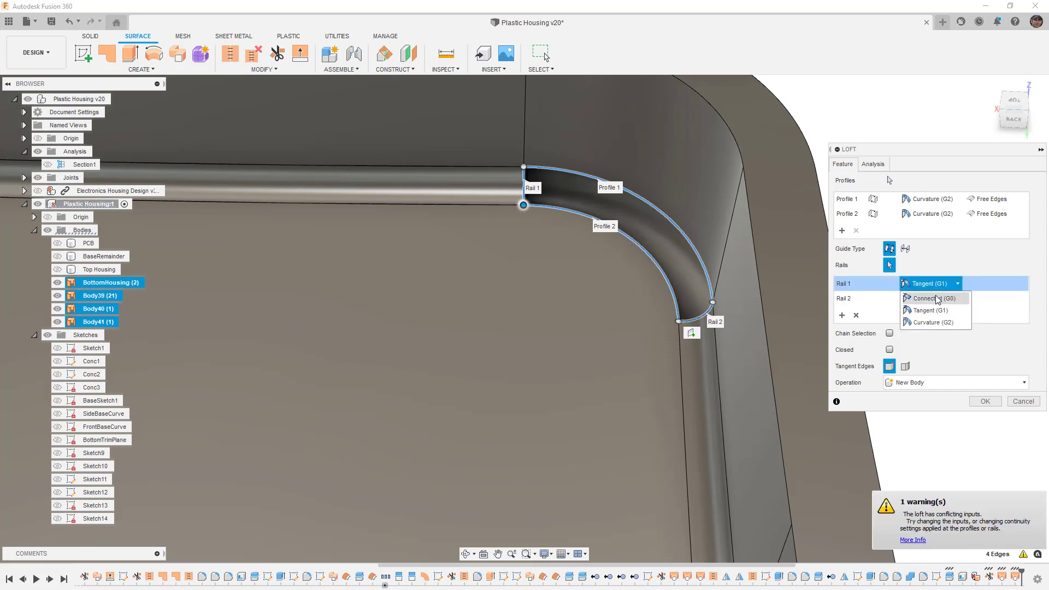
{"action": "left_click", "coordinate": [941, 326]}
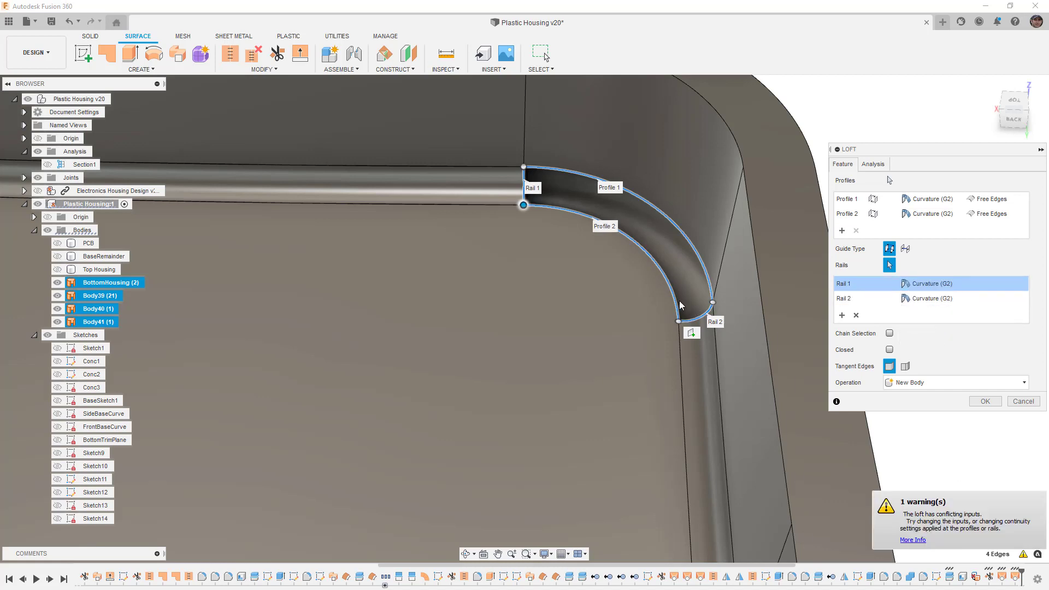
{"action": "left_click", "coordinate": [1023, 401]}
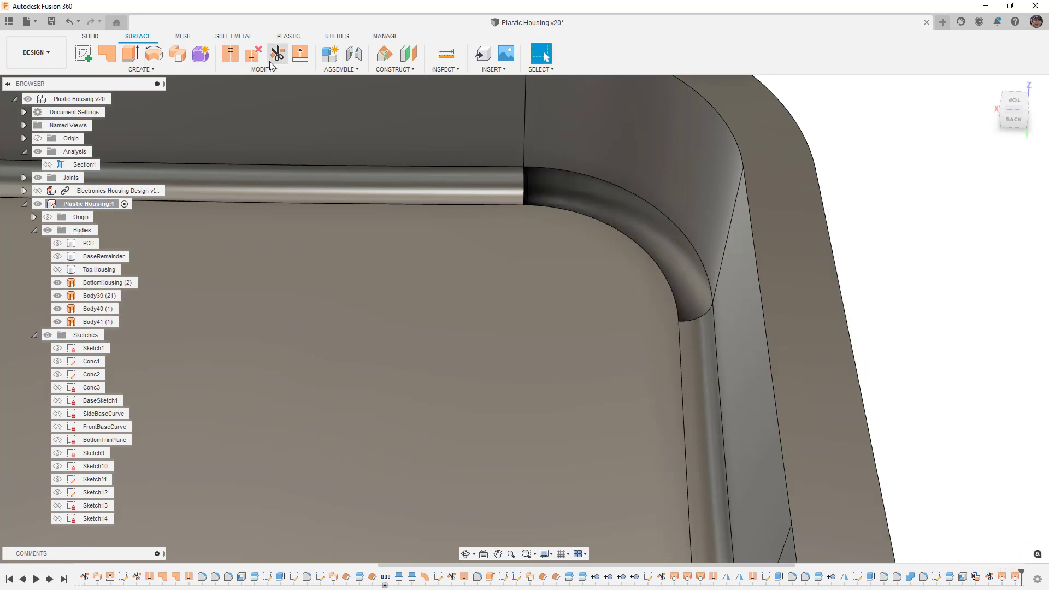
{"action": "left_click", "coordinate": [108, 54]}
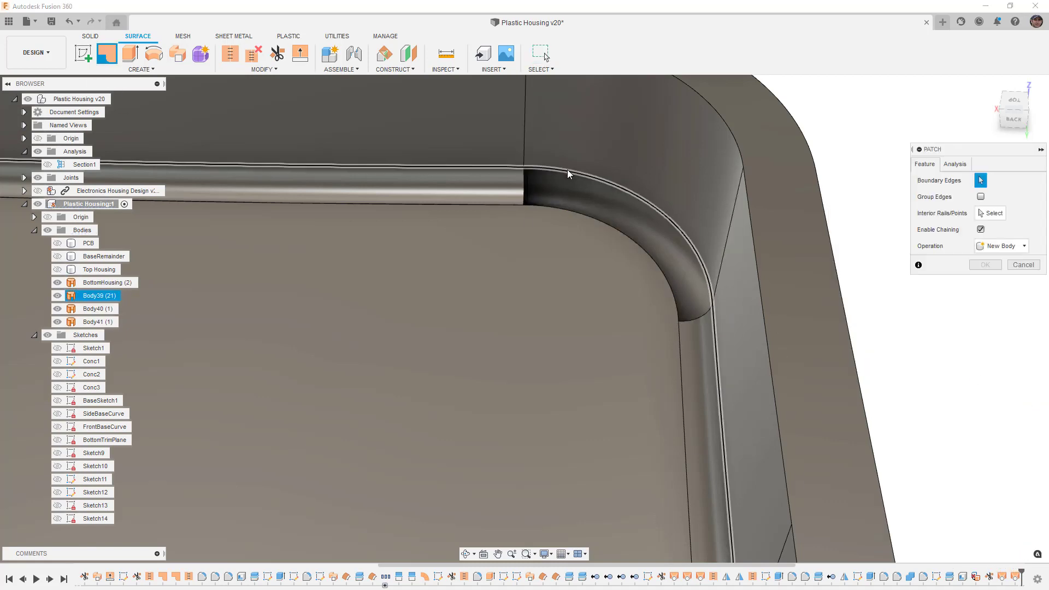
{"action": "left_click", "coordinate": [980, 229]}
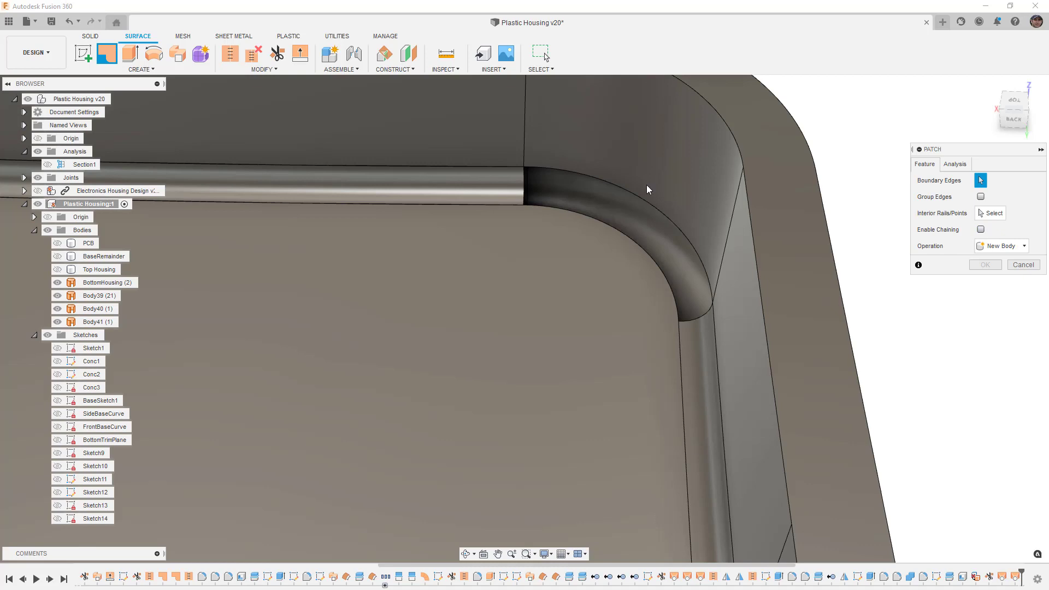
{"action": "left_click", "coordinate": [593, 175]}
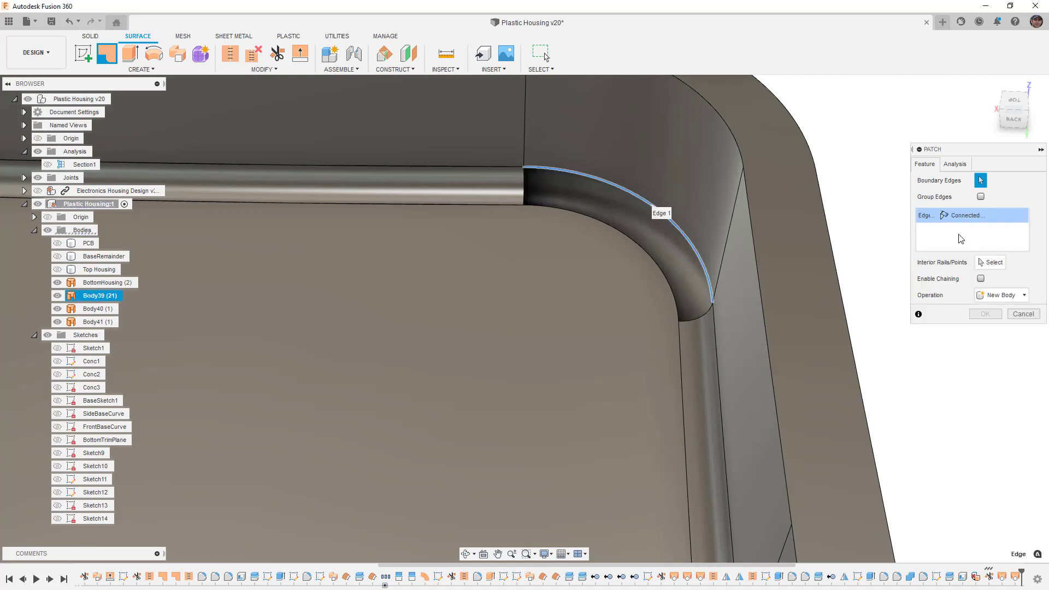
{"action": "middle_click_drag", "start_coordinate": [645, 277], "coordinate": [754, 321], "text": "shift"}
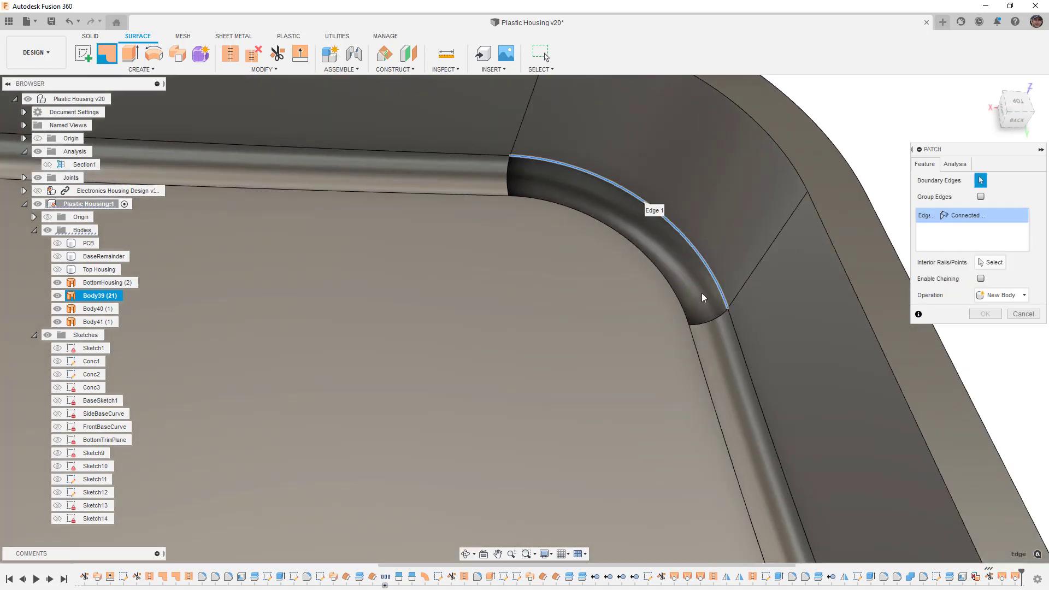
{"action": "left_click", "coordinate": [1019, 320]}
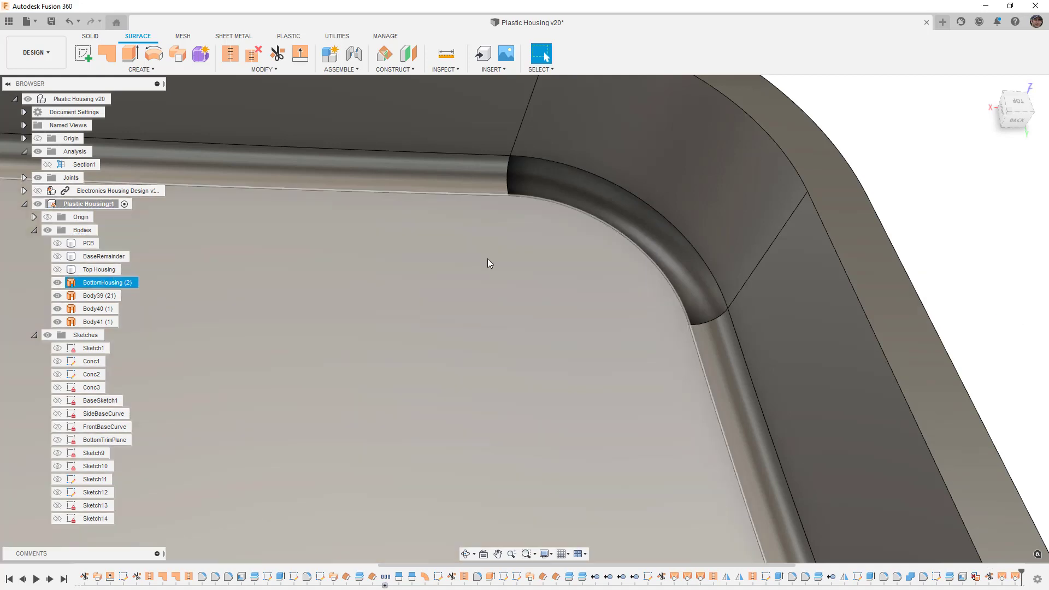
Start a new loft across the rounded corner gap, with the curved wall and floor edges as profiles and the adjacent loft ends as rails.
{"action": "left_click", "coordinate": [184, 69]}
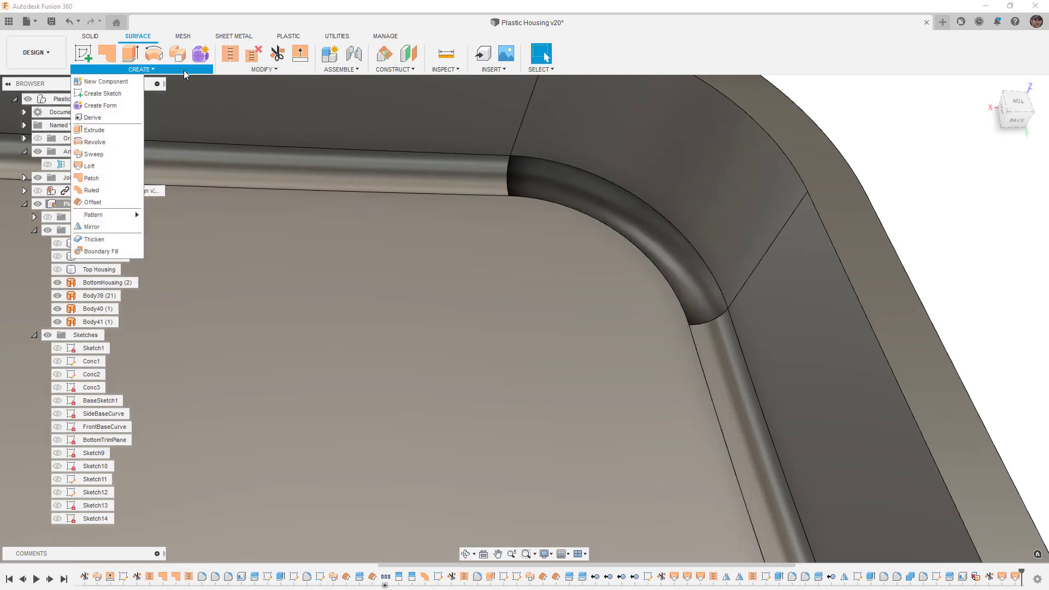
{"action": "left_click", "coordinate": [115, 168]}
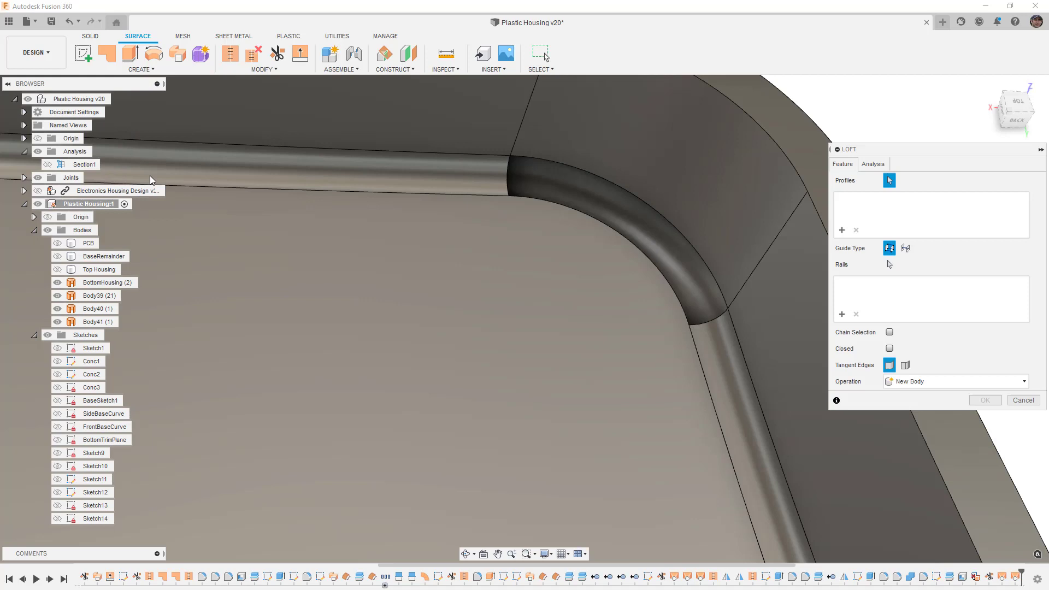
{"action": "left_click", "coordinate": [536, 159]}
{"action": "left_click", "coordinate": [523, 195]}
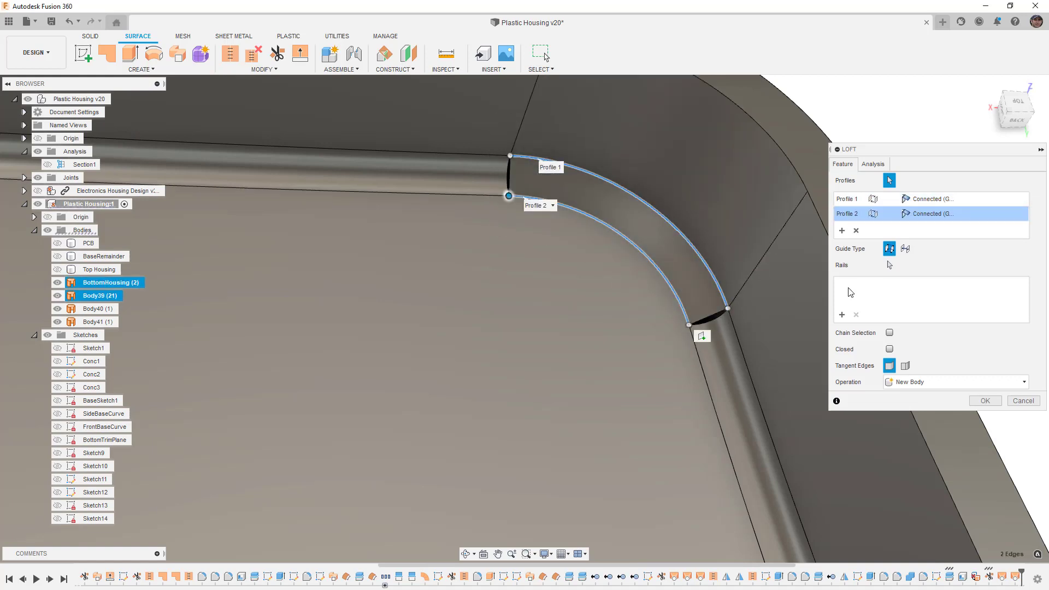
{"action": "left_click", "coordinate": [841, 317]}
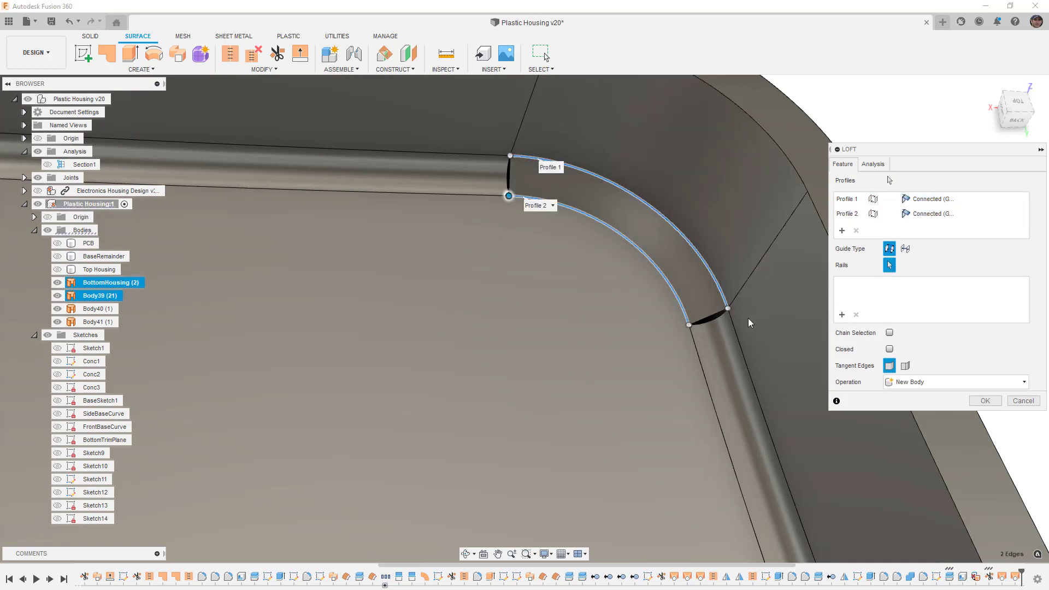
{"action": "left_click", "coordinate": [720, 318]}
{"action": "left_click", "coordinate": [509, 166]}
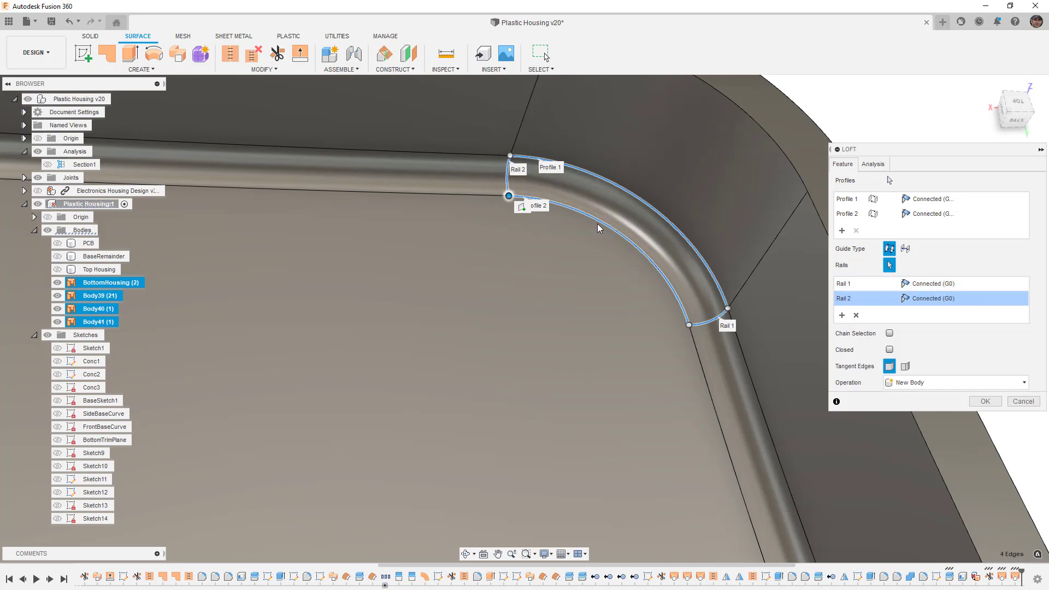
{"action": "middle_click_drag", "start_coordinate": [598, 229], "coordinate": [624, 225], "text": "shift"}
Set both corner loft profiles to Curvature (G2), leave the rails at Connected (G0), and create the new body.
{"action": "left_click", "coordinate": [928, 198]}
{"action": "left_click", "coordinate": [933, 237]}
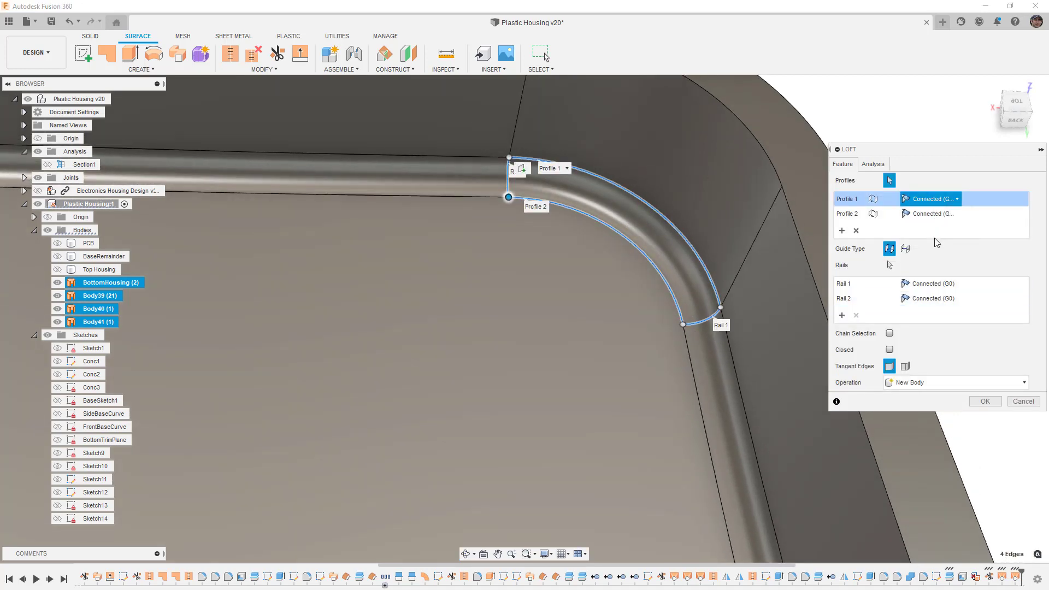
{"action": "left_click", "coordinate": [931, 214]}
{"action": "left_click", "coordinate": [938, 254]}
{"action": "scroll", "coordinate": [649, 331], "scroll_direction": "down", "scroll_amount": 5}
{"action": "middle_click_drag", "start_coordinate": [650, 332], "coordinate": [641, 244]}
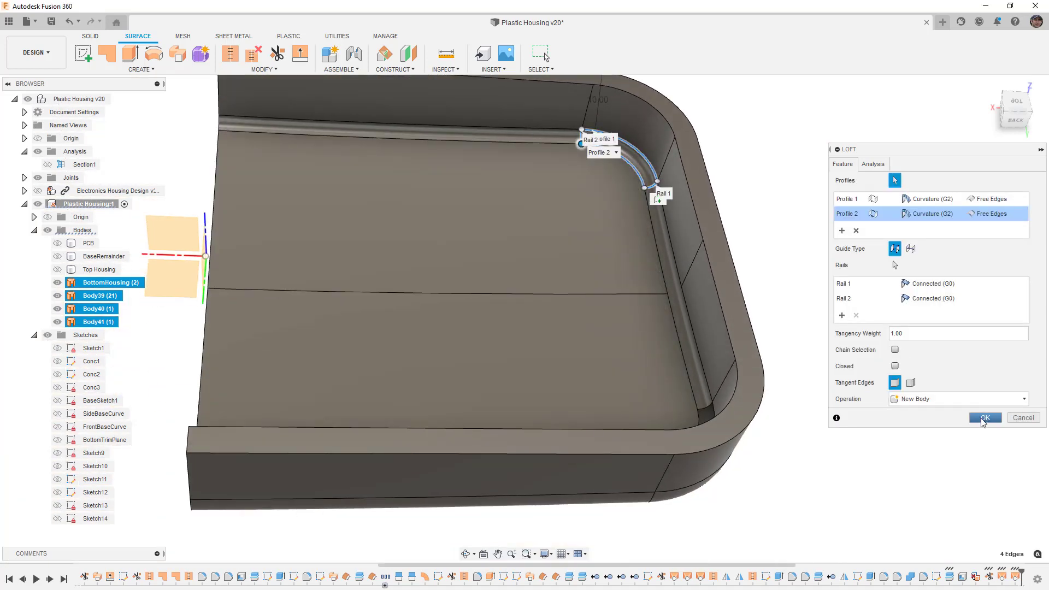
{"action": "left_click", "coordinate": [983, 418]}
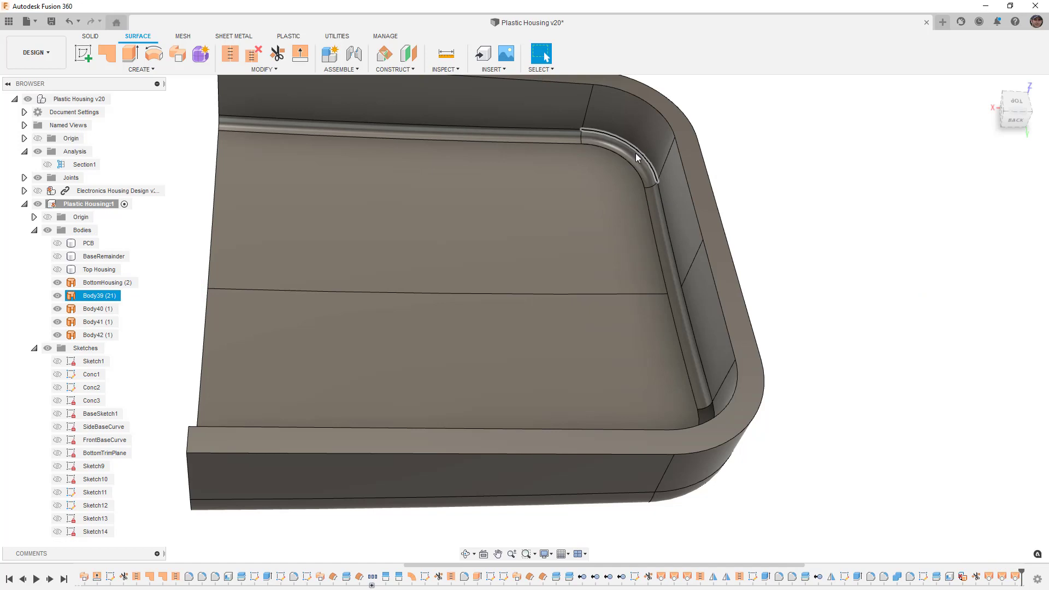
Mirror the long-side and corner loft bodies across the lengthwise origin plane to fill the opposite side as new bodies.
{"action": "left_click", "coordinate": [141, 69]}
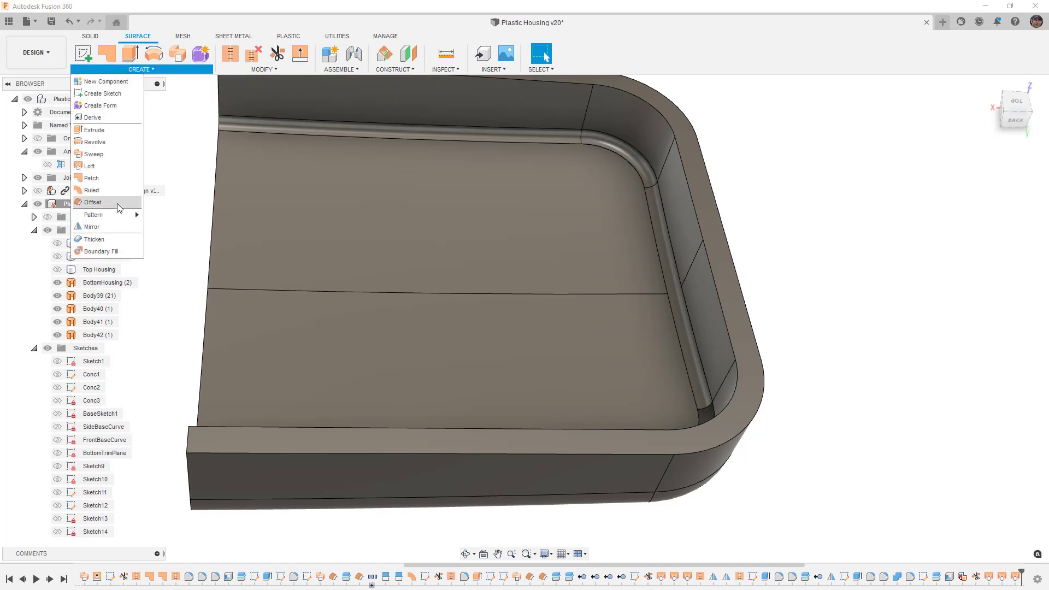
{"action": "left_click", "coordinate": [115, 225]}
{"action": "left_click", "coordinate": [989, 165]}
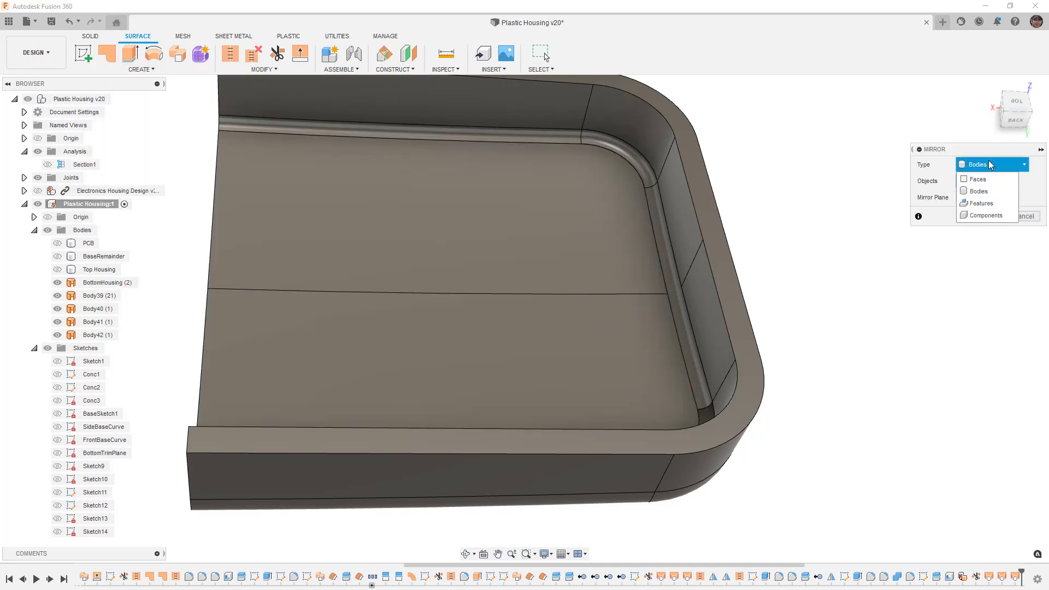
{"action": "left_click", "coordinate": [990, 164]}
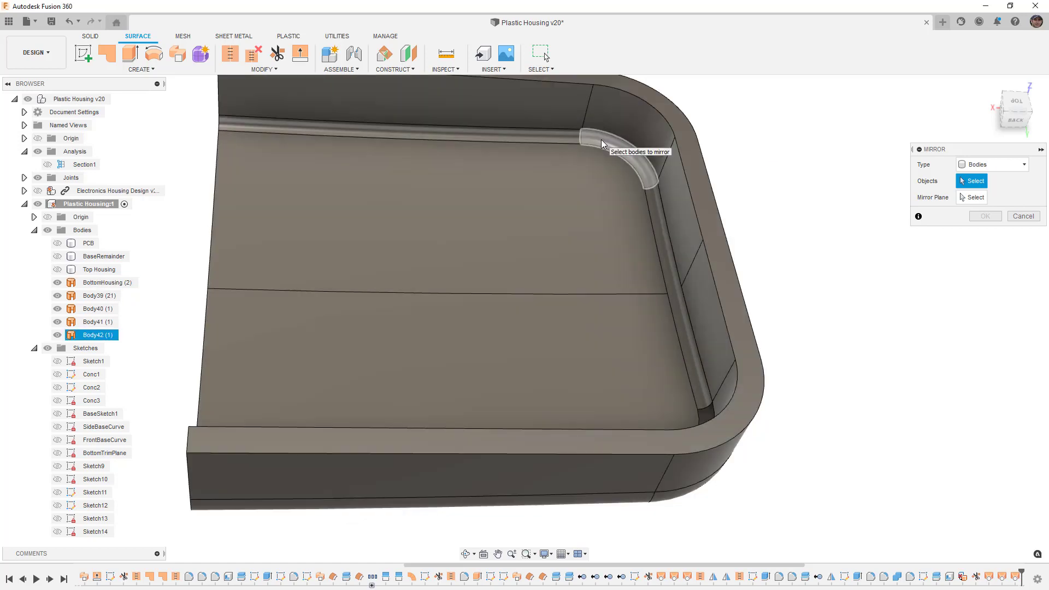
{"action": "left_click", "coordinate": [601, 139]}
{"action": "left_click", "coordinate": [558, 135]}
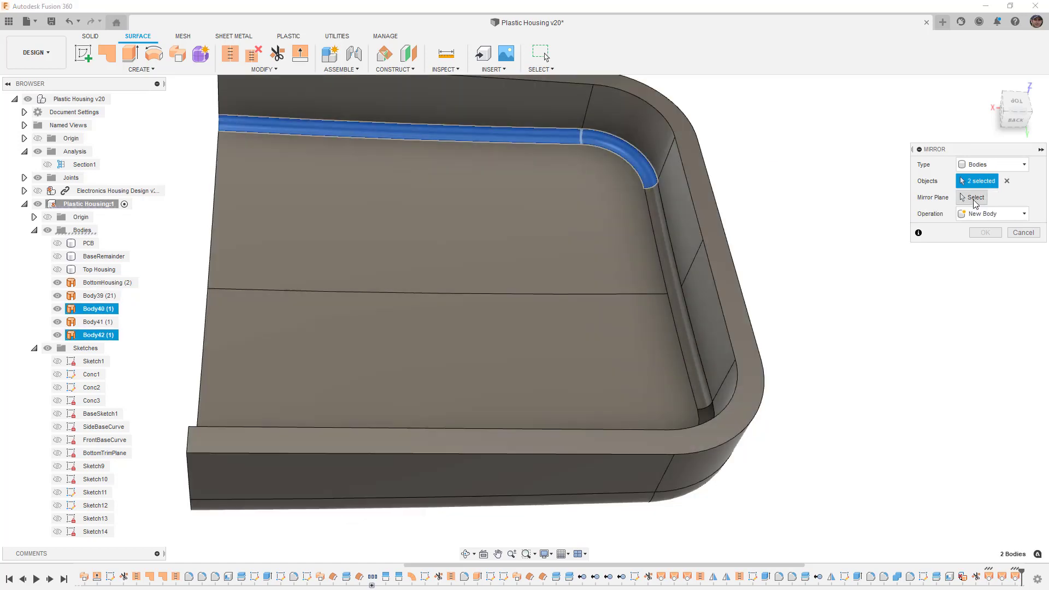
{"action": "left_click", "coordinate": [972, 198]}
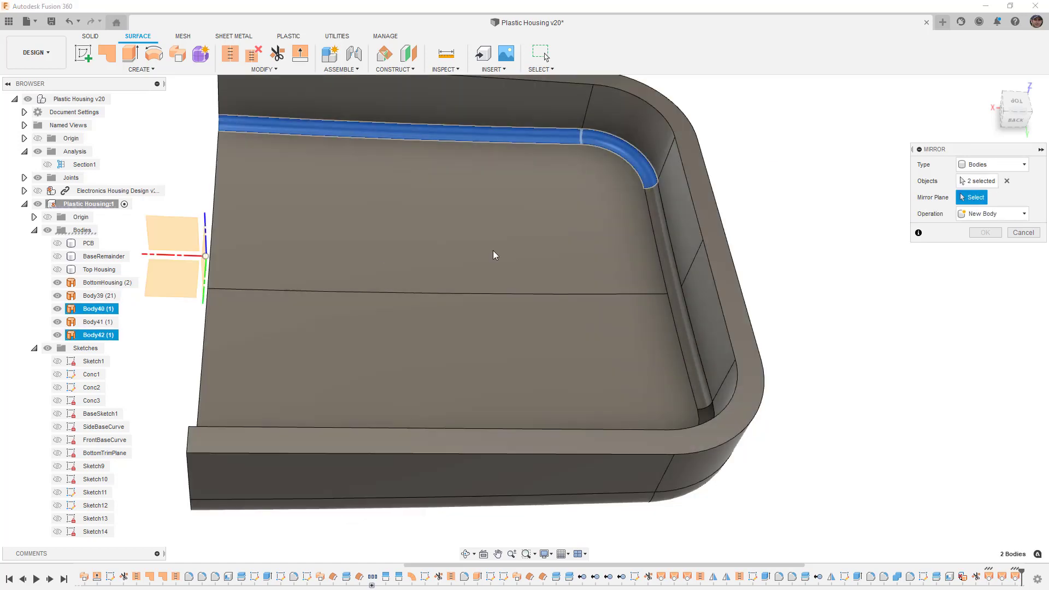
{"action": "left_click", "coordinate": [189, 236]}
{"action": "left_click", "coordinate": [985, 232]}
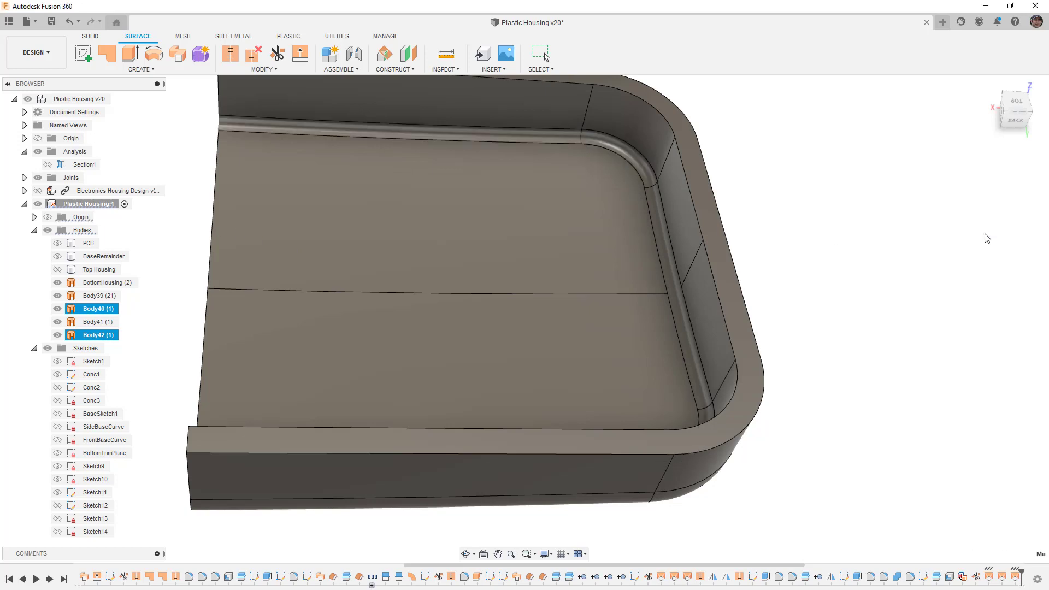
Stitch the housing wall, floor and all five loft surfaces of the half into one body.
{"action": "left_click", "coordinate": [231, 53]}
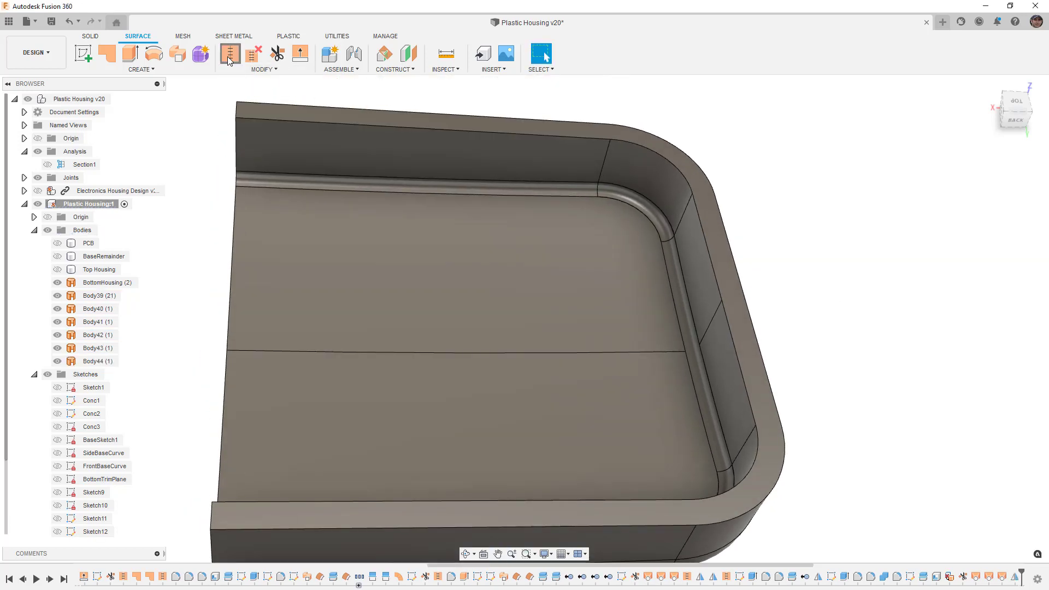
{"action": "left_click", "coordinate": [486, 156]}
{"action": "left_click", "coordinate": [520, 192]}
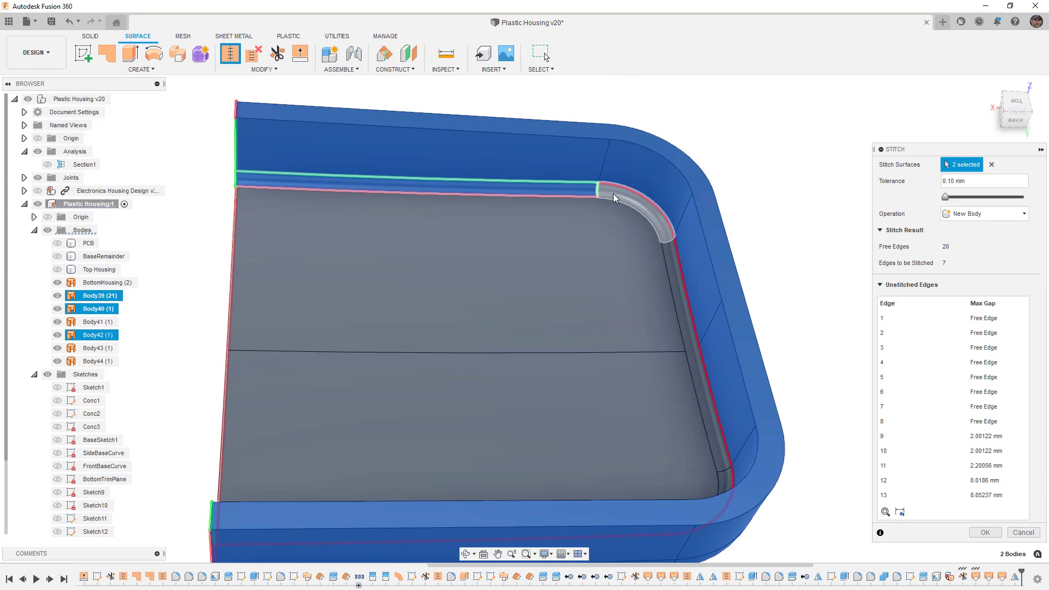
{"action": "left_click", "coordinate": [613, 194]}
{"action": "left_click", "coordinate": [671, 272]}
{"action": "left_click", "coordinate": [650, 279]}
{"action": "middle_click_drag", "start_coordinate": [643, 288], "coordinate": [642, 394], "text": "shift"}
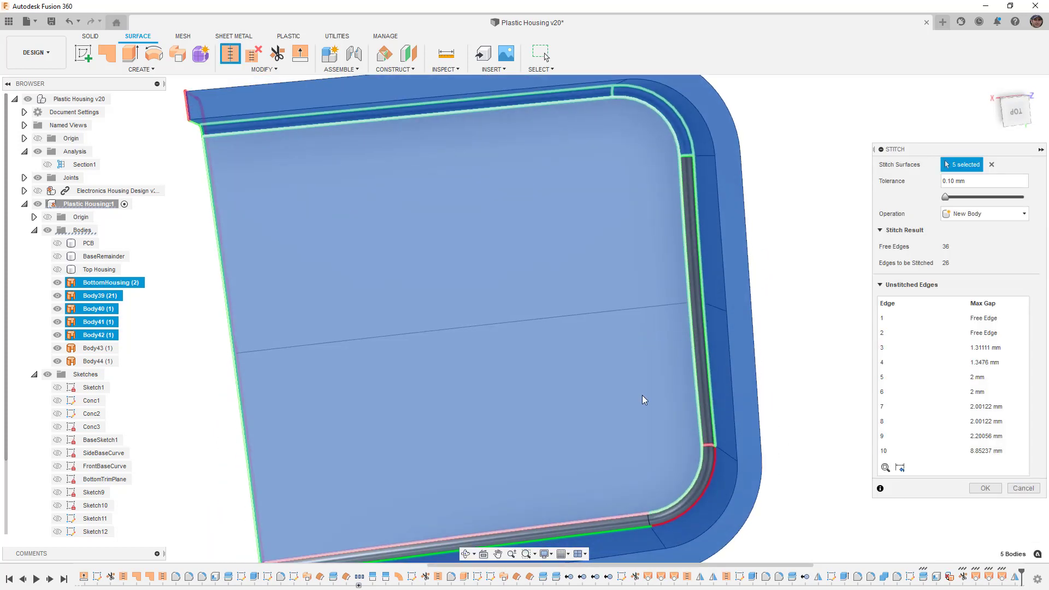
{"action": "left_click", "coordinate": [706, 476]}
{"action": "middle_click_drag", "start_coordinate": [627, 472], "coordinate": [632, 397]}
{"action": "left_click", "coordinate": [628, 405]}
{"action": "left_click", "coordinate": [629, 406]}
{"action": "left_click", "coordinate": [985, 460]}
Mirror the stitched half housing across the origin plane at its open end as a new body.
{"action": "middle_click_drag", "start_coordinate": [803, 461], "coordinate": [791, 412], "text": "shift"}
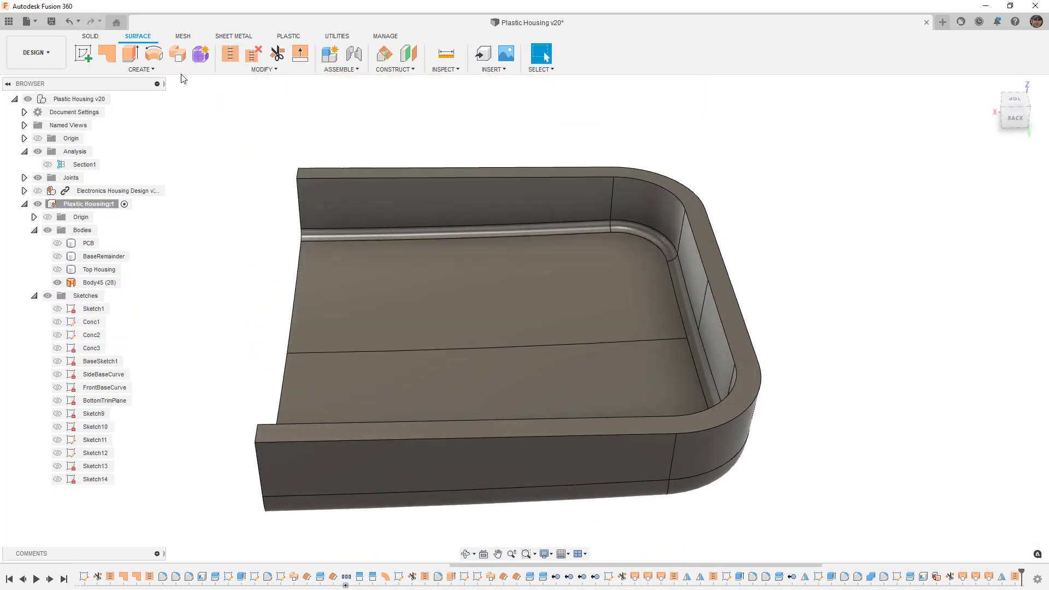
{"action": "left_click", "coordinate": [141, 69]}
{"action": "left_click", "coordinate": [127, 232]}
{"action": "left_click", "coordinate": [390, 225]}
{"action": "middle_click_drag", "start_coordinate": [390, 225], "coordinate": [529, 224]}
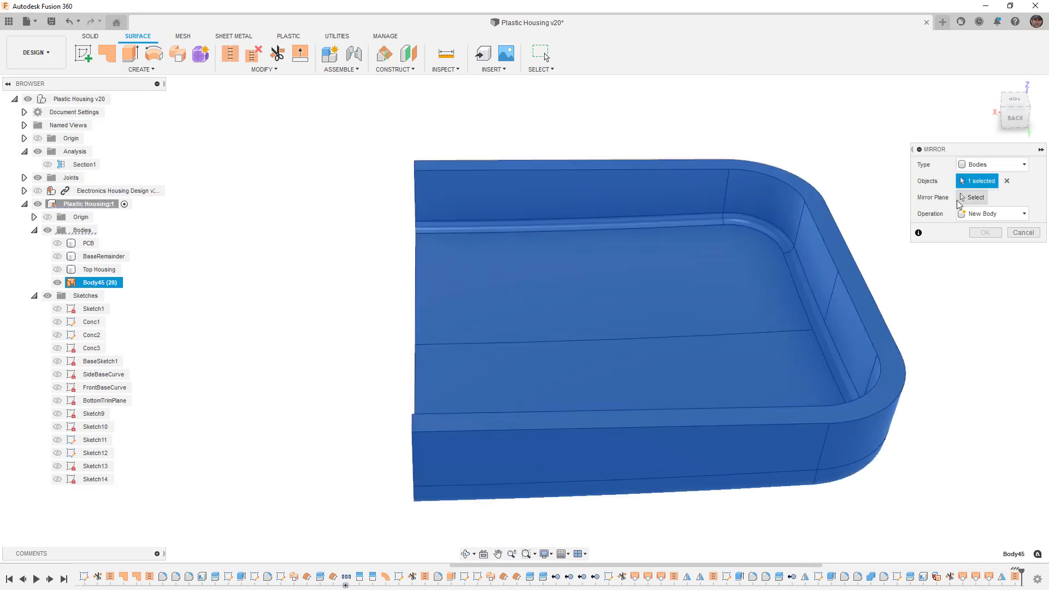
{"action": "left_click", "coordinate": [975, 197]}
{"action": "middle_click_drag", "start_coordinate": [546, 306], "coordinate": [423, 310], "text": "shift"}
{"action": "left_click", "coordinate": [423, 310]}
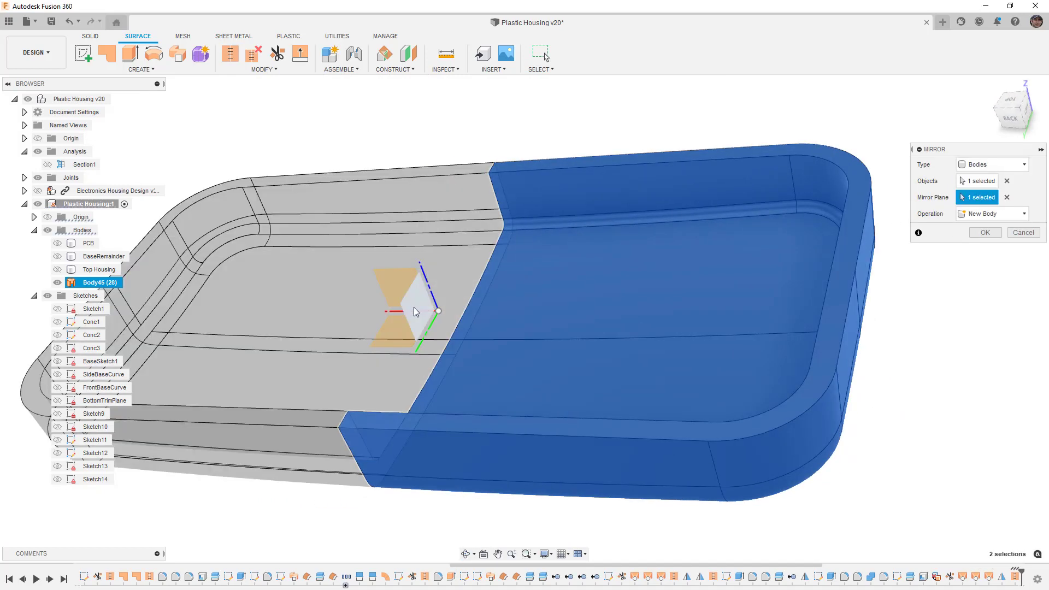
{"action": "left_click", "coordinate": [985, 233]}
{"action": "middle_click_drag", "start_coordinate": [766, 267], "coordinate": [593, 320], "text": "shift"}
Stitch the original and mirrored half housings into one new body with a 0.10 mm tolerance.
{"action": "left_click", "coordinate": [258, 101]}
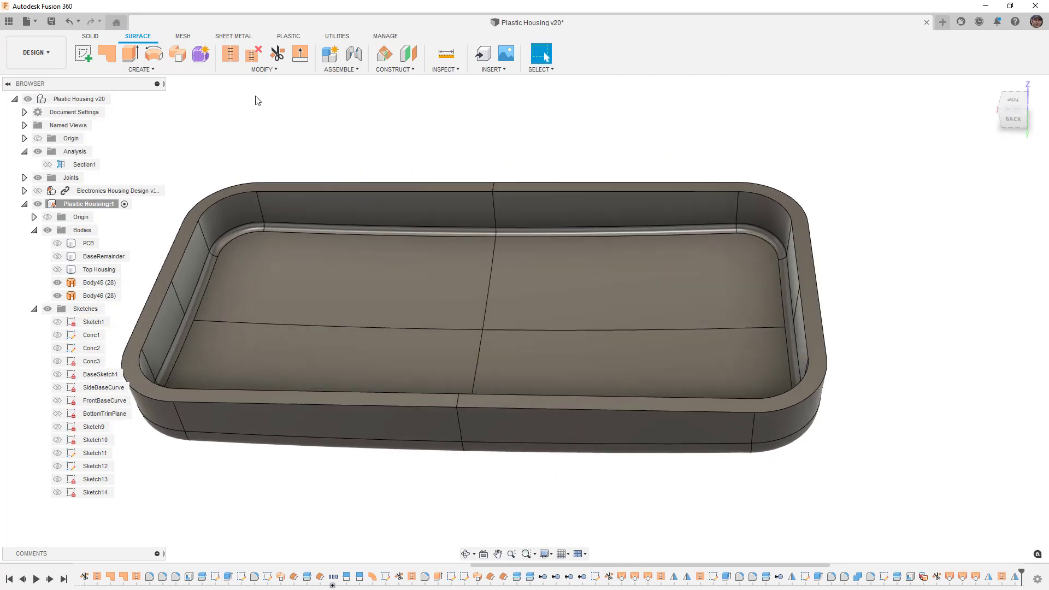
{"action": "left_click", "coordinate": [232, 58]}
{"action": "left_click", "coordinate": [524, 269]}
{"action": "left_click", "coordinate": [458, 270]}
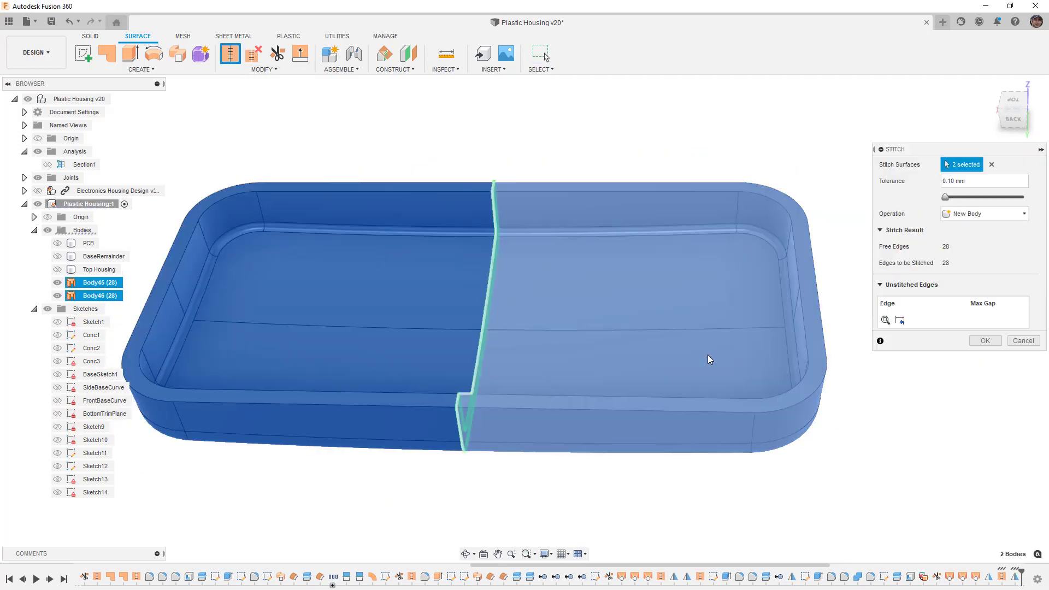
{"action": "left_click", "coordinate": [985, 341]}
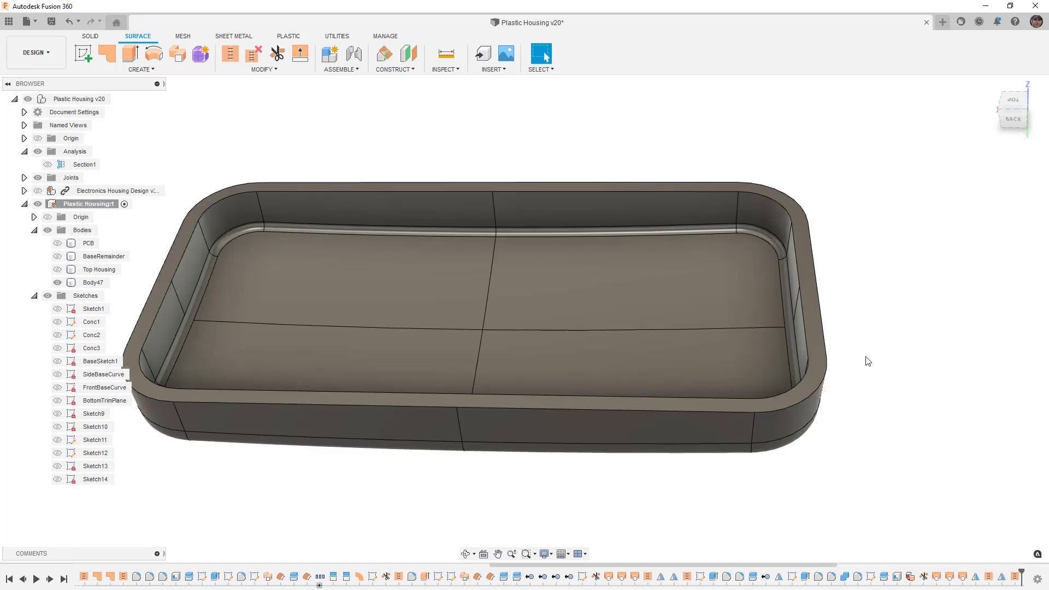
Turn on the Section1 analysis, examine the stitched housing's inner corner profile from the right view, and hide the section again.
{"action": "left_click", "coordinate": [614, 437]}
{"action": "middle_click_drag", "start_coordinate": [614, 437], "coordinate": [606, 383], "text": "shift"}
{"action": "key", "text": "Escape"}
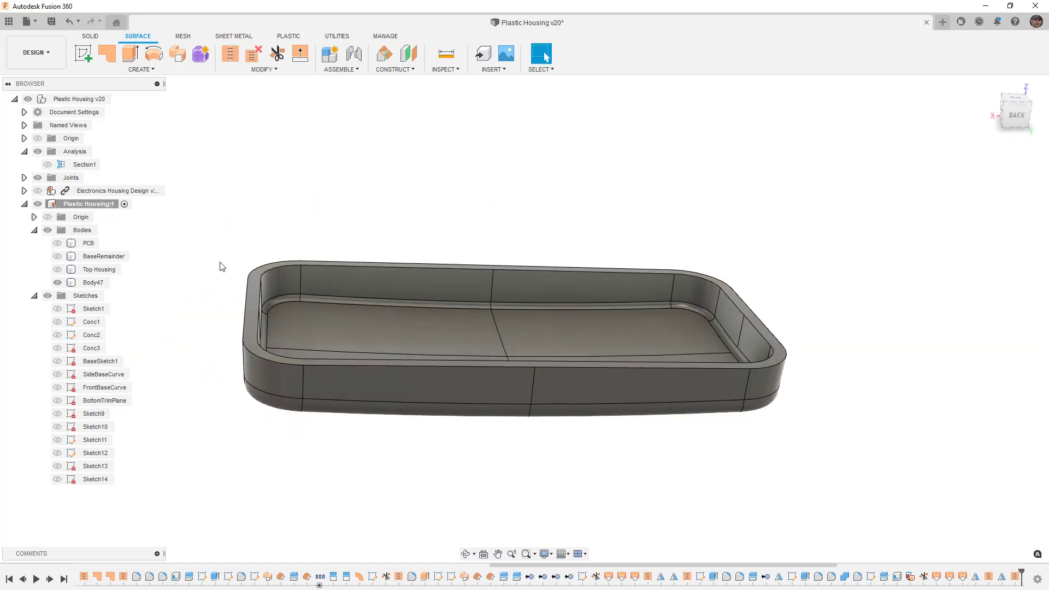
{"action": "left_click", "coordinate": [48, 164]}
{"action": "middle_click_drag", "start_coordinate": [327, 336], "coordinate": [685, 279], "text": "shift"}
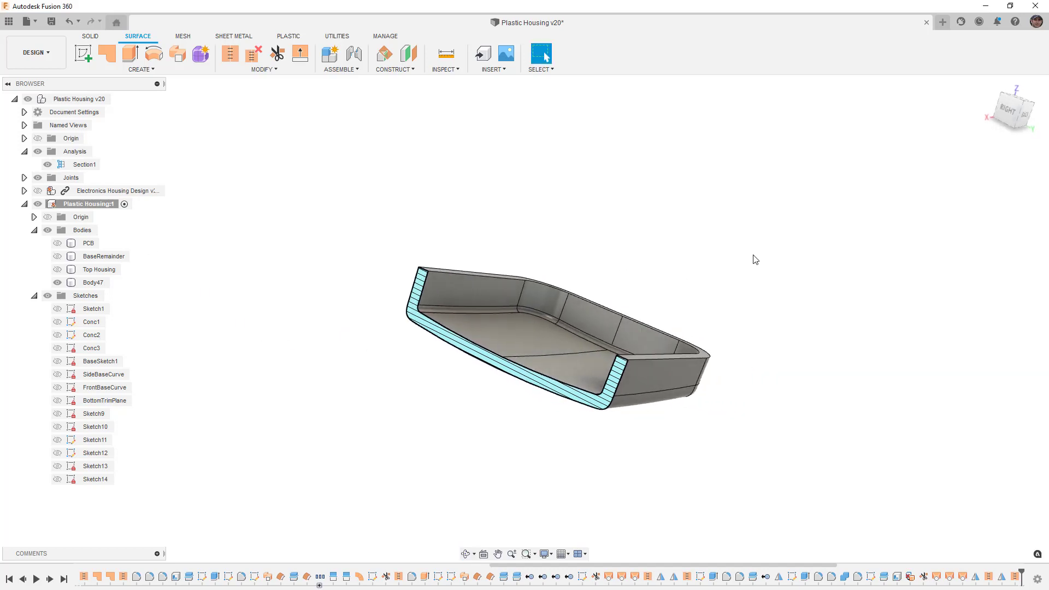
{"action": "left_click", "coordinate": [1009, 114]}
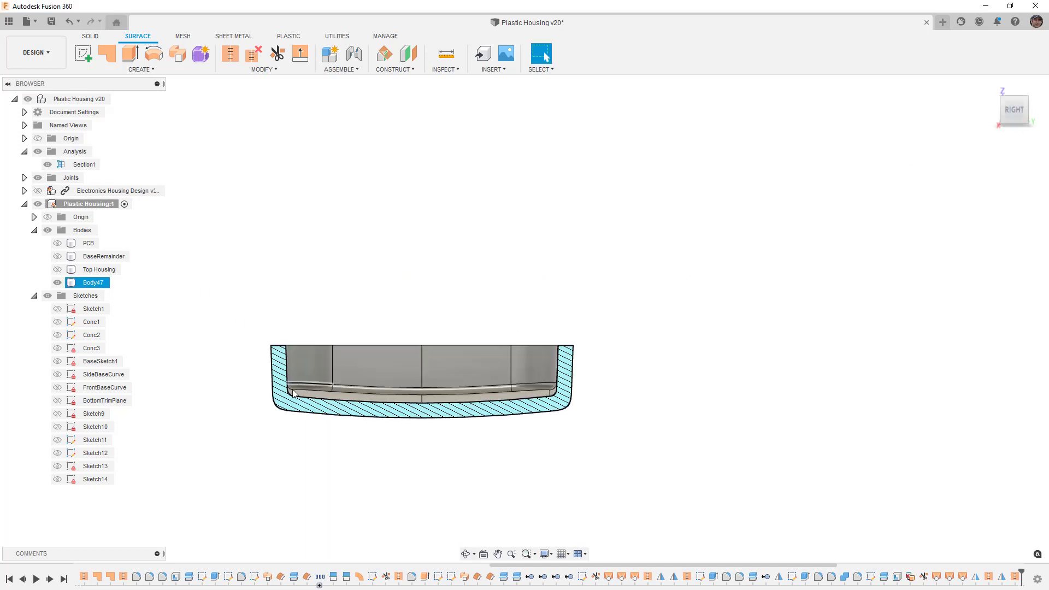
{"action": "scroll", "coordinate": [281, 402], "scroll_direction": "up", "scroll_amount": 5}
{"action": "scroll", "coordinate": [279, 405], "scroll_direction": "up", "scroll_amount": 3}
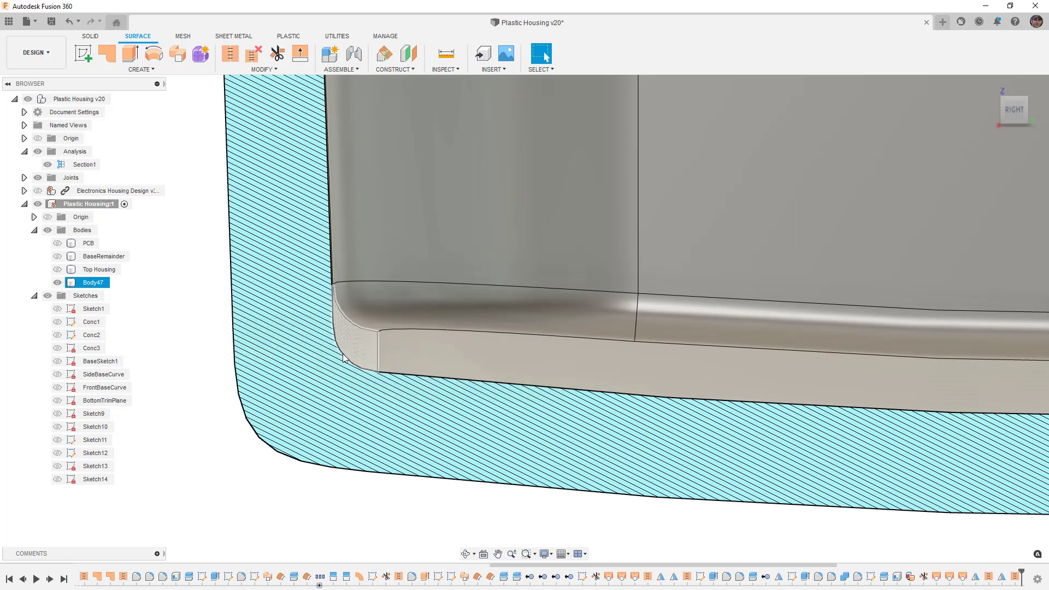
{"action": "scroll", "coordinate": [315, 395], "scroll_direction": "down", "scroll_amount": 10}
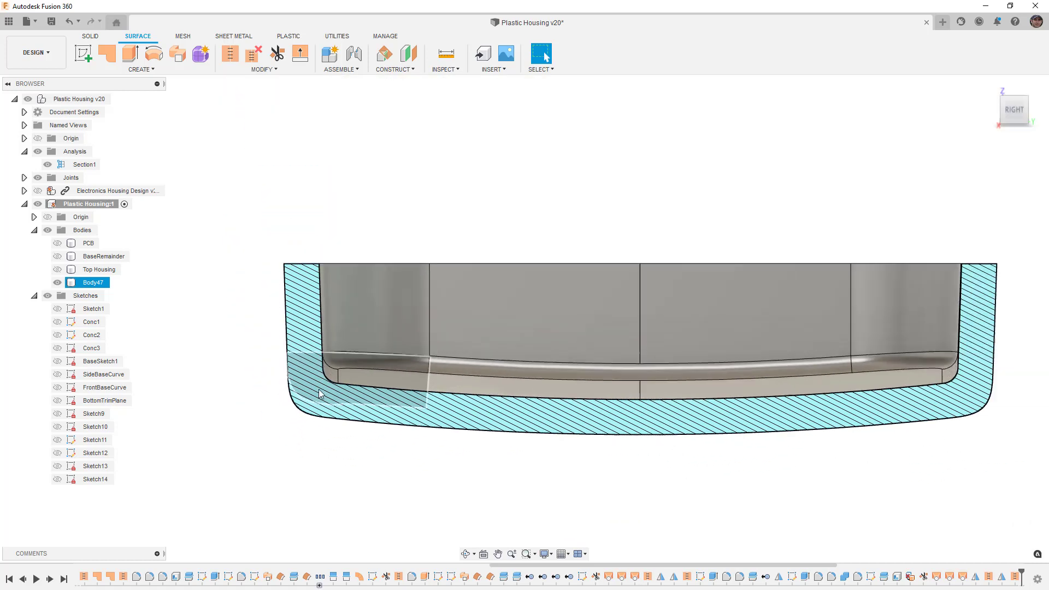
{"action": "key", "text": "F6"}
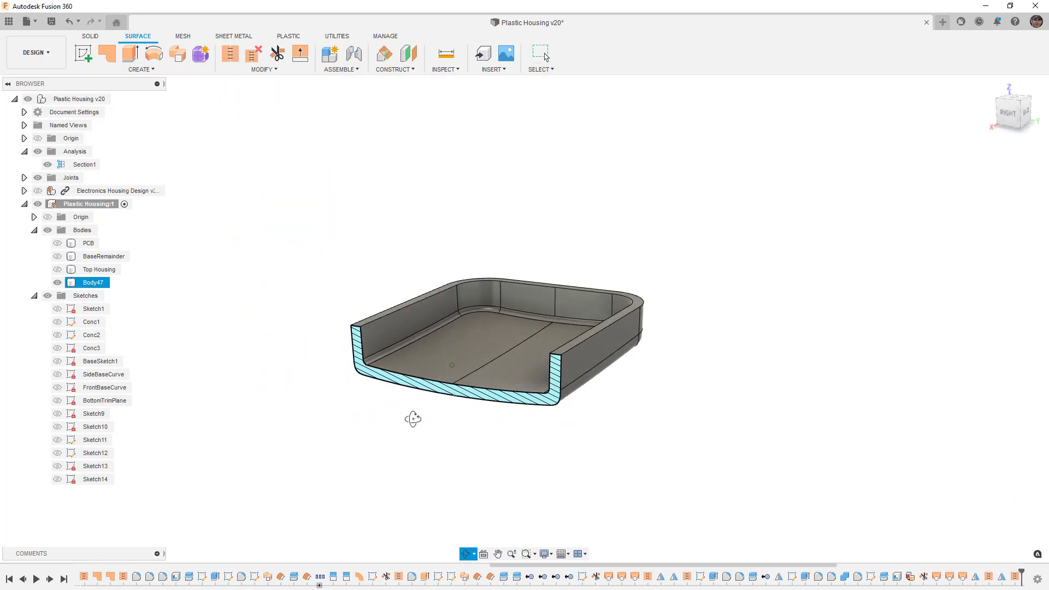
{"action": "middle_click_drag", "start_coordinate": [421, 426], "coordinate": [462, 384], "text": "shift"}
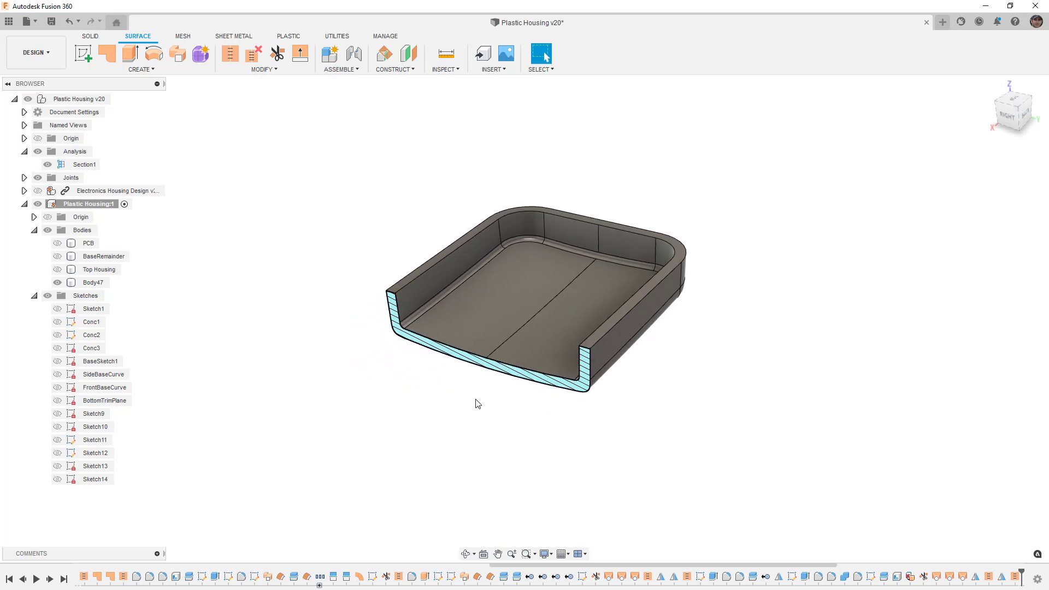
{"action": "left_click", "coordinate": [47, 164]}
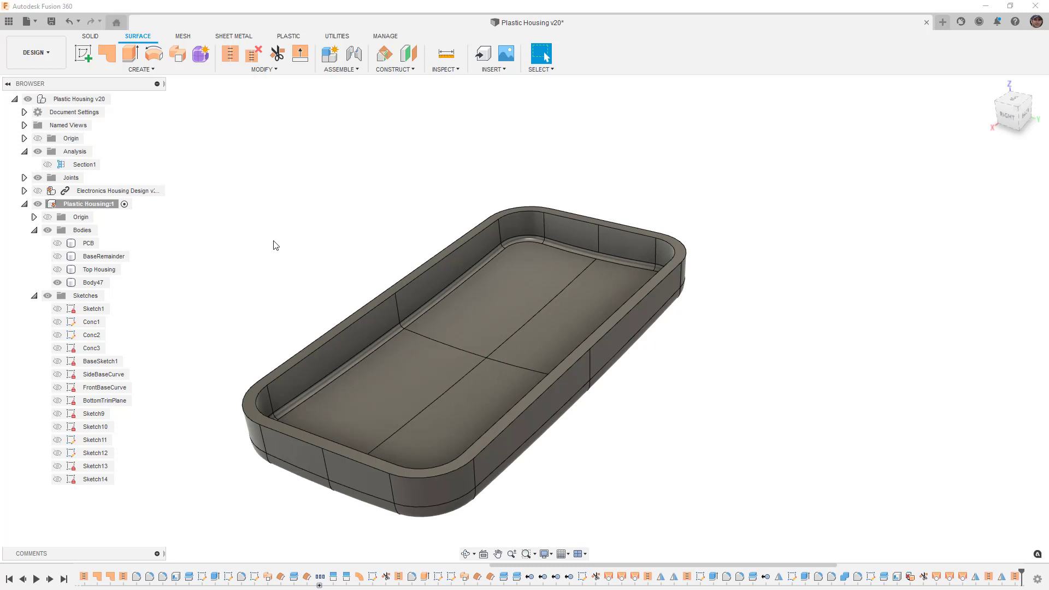
Return to the home view, show the Top Housing body and hide the stitched bottom housing.
{"action": "left_click", "coordinate": [403, 284]}
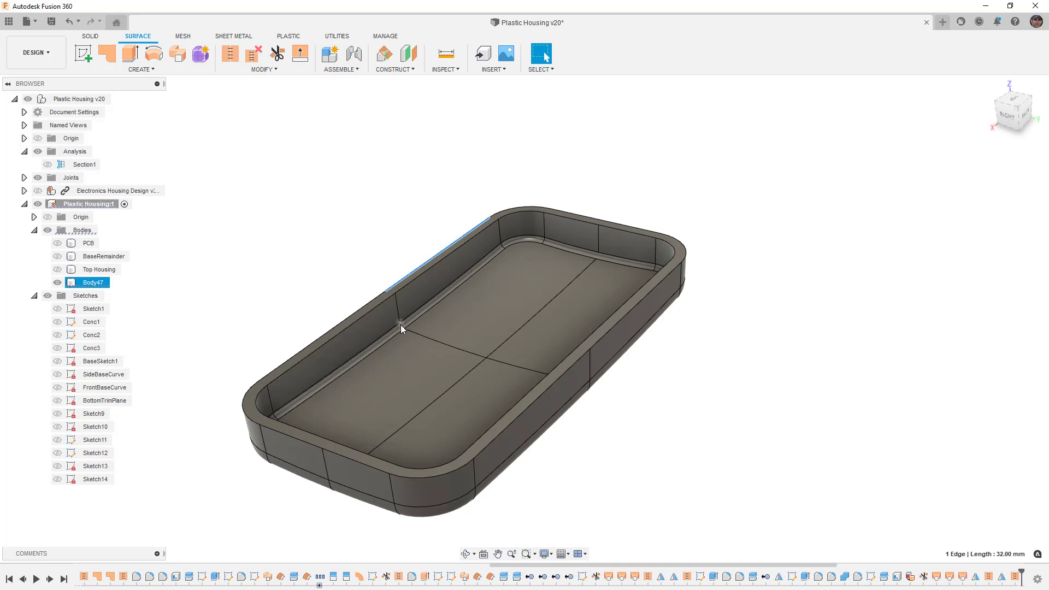
{"action": "left_click", "coordinate": [989, 86]}
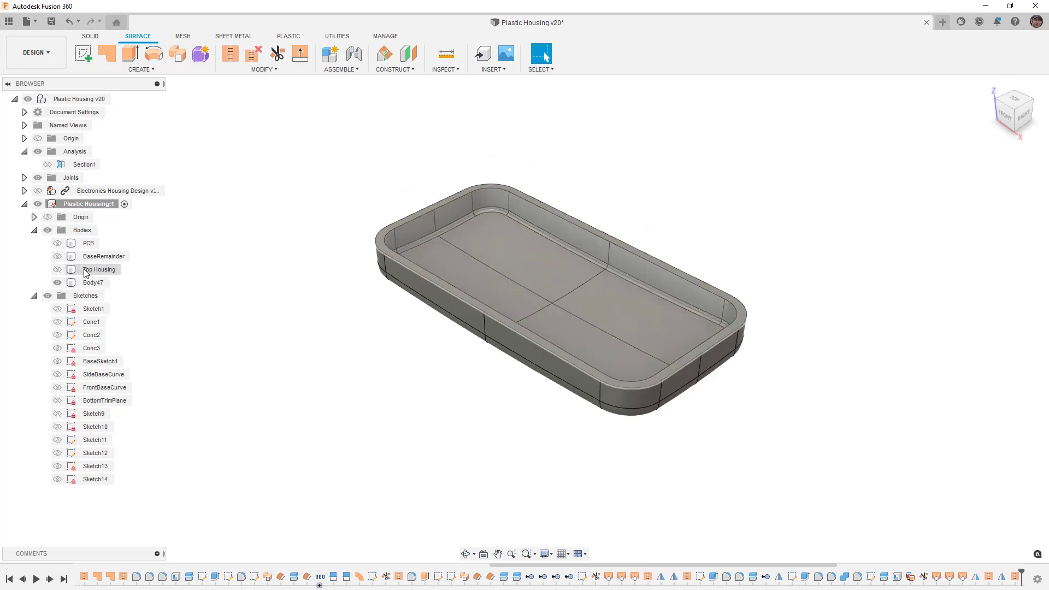
{"action": "left_click", "coordinate": [57, 269]}
{"action": "left_click", "coordinate": [56, 282]}
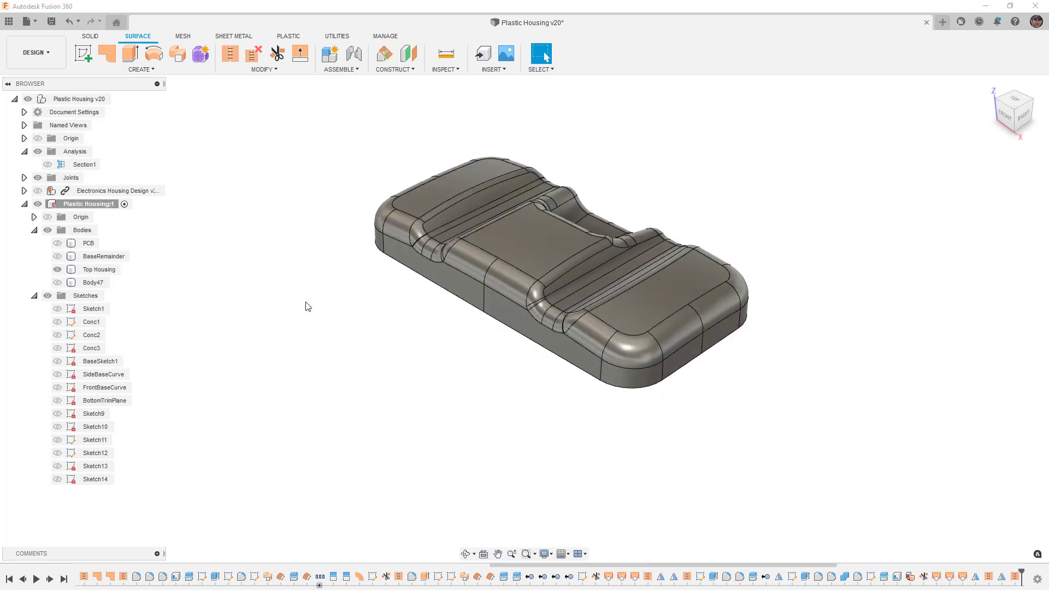
{"action": "key", "text": "ctrl+s"}
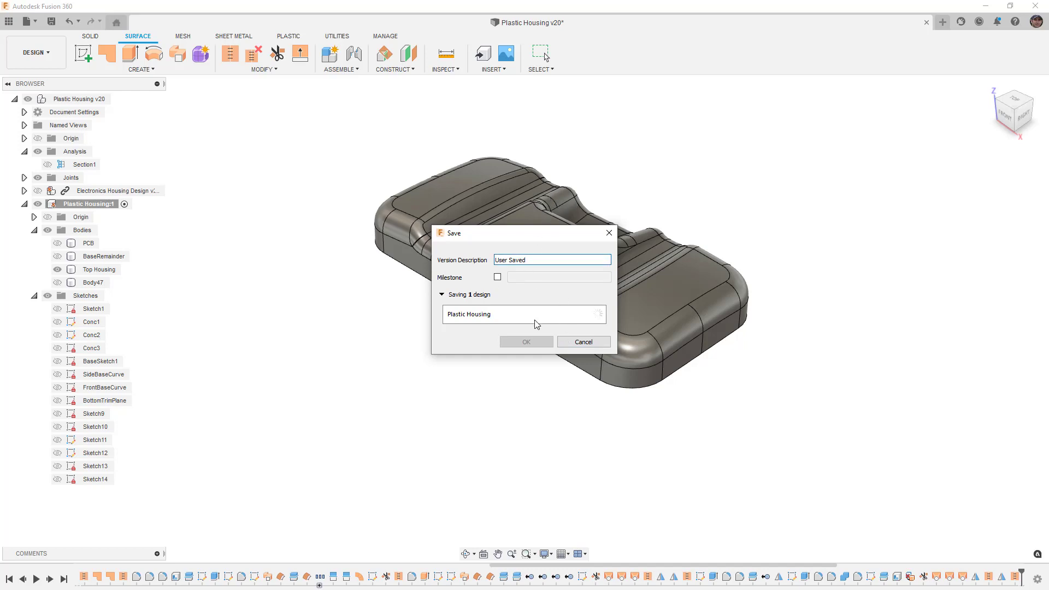
{"action": "left_click", "coordinate": [441, 294]}
{"action": "left_click", "coordinate": [441, 295]}
{"action": "left_click", "coordinate": [579, 341]}
Set up an inside shell of the Top Housing that removes its flat underside face, with 1 mm thickness.
{"action": "middle_click_drag", "start_coordinate": [459, 344], "coordinate": [492, 312], "text": "shift"}
{"action": "left_click", "coordinate": [91, 36]}
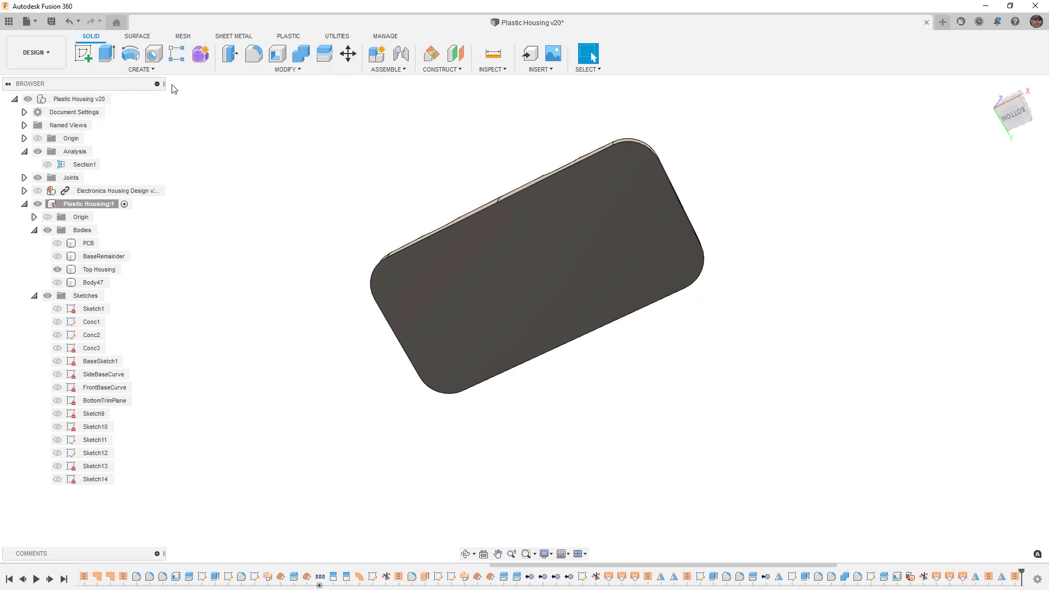
{"action": "left_click", "coordinate": [278, 53]}
{"action": "left_click", "coordinate": [573, 233]}
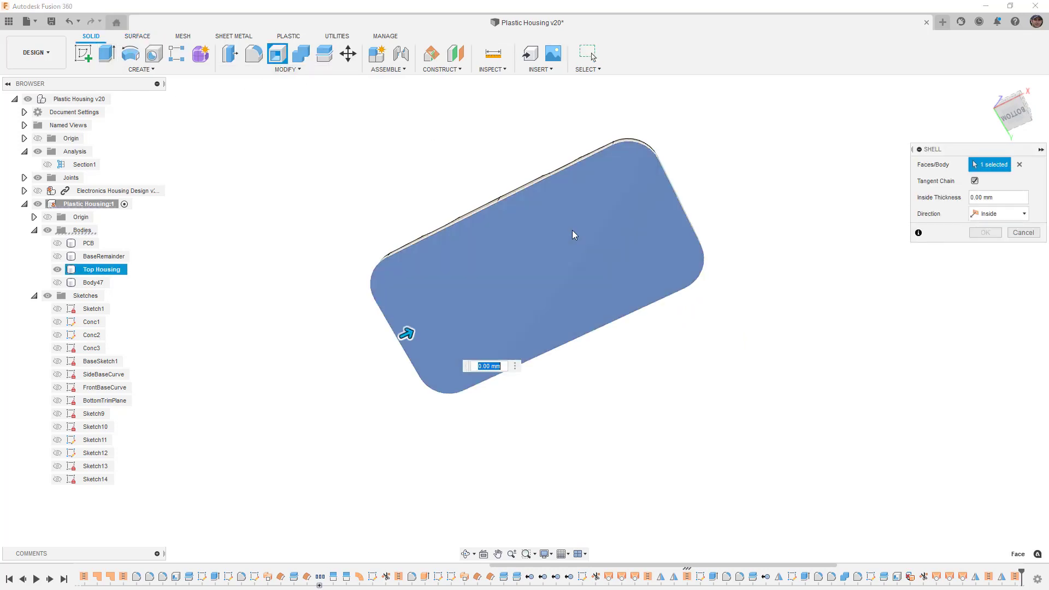
{"action": "middle_click_drag", "start_coordinate": [569, 231], "coordinate": [590, 225], "text": "shift"}
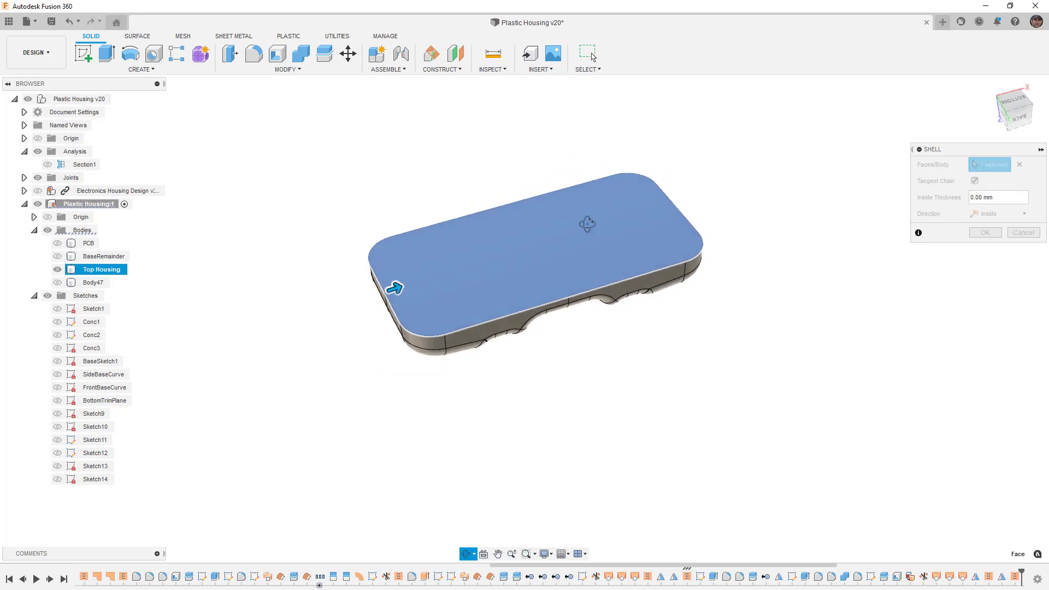
{"action": "scroll", "coordinate": [352, 278], "scroll_direction": "up", "scroll_amount": 3}
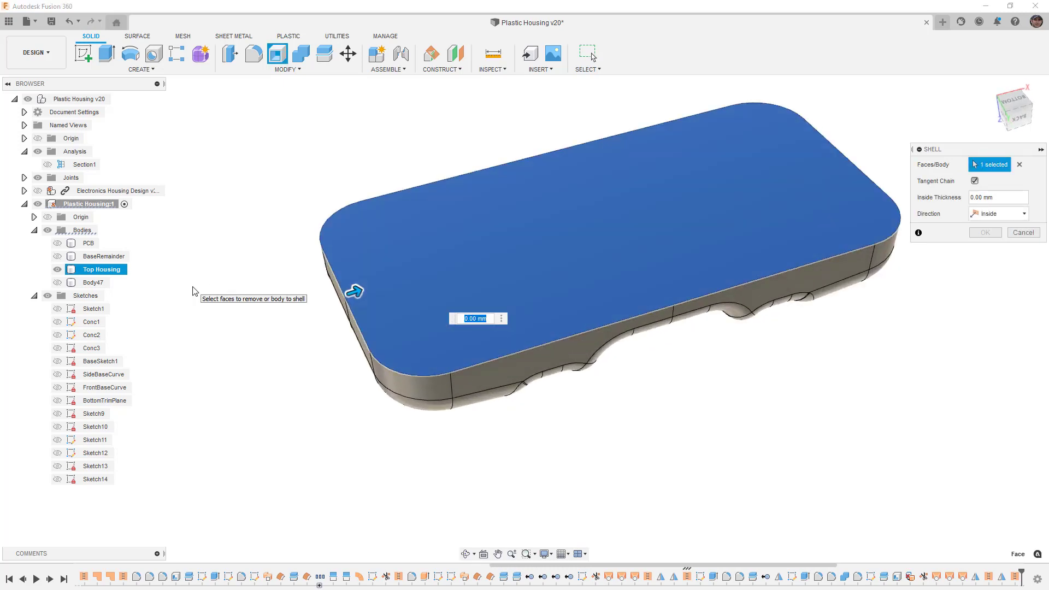
{"action": "type", "text": "1"}
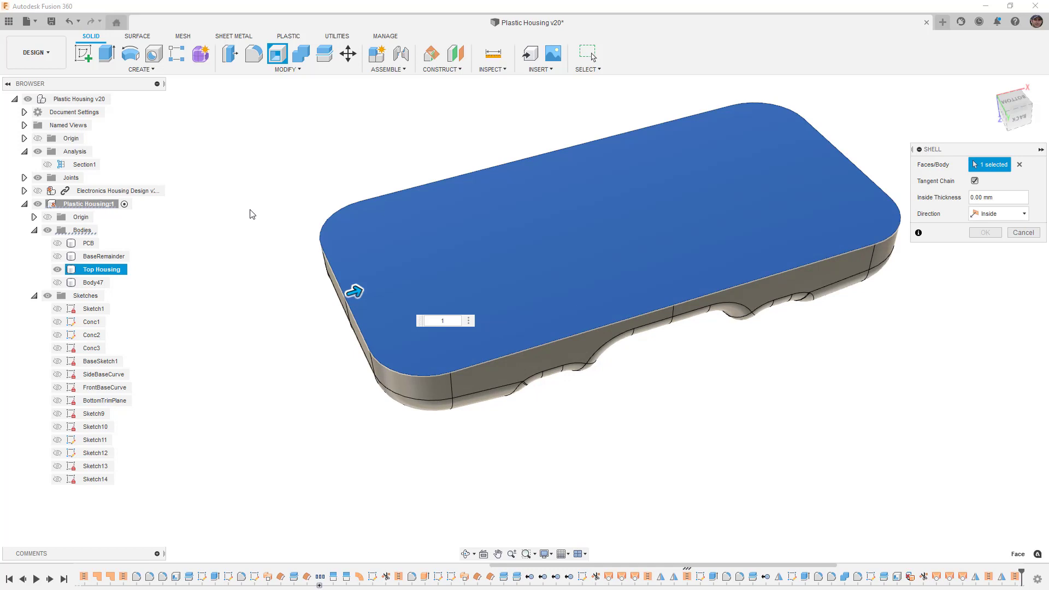
{"action": "key", "text": "Tab"}
{"action": "middle_click_drag", "start_coordinate": [581, 289], "coordinate": [716, 300], "text": "shift"}
{"action": "middle_click_drag", "start_coordinate": [762, 368], "coordinate": [573, 292], "text": "shift"}
Set the shell's inside thickness to the WallThickness user parameter and complete the shell.
{"action": "type", "text": "W"}
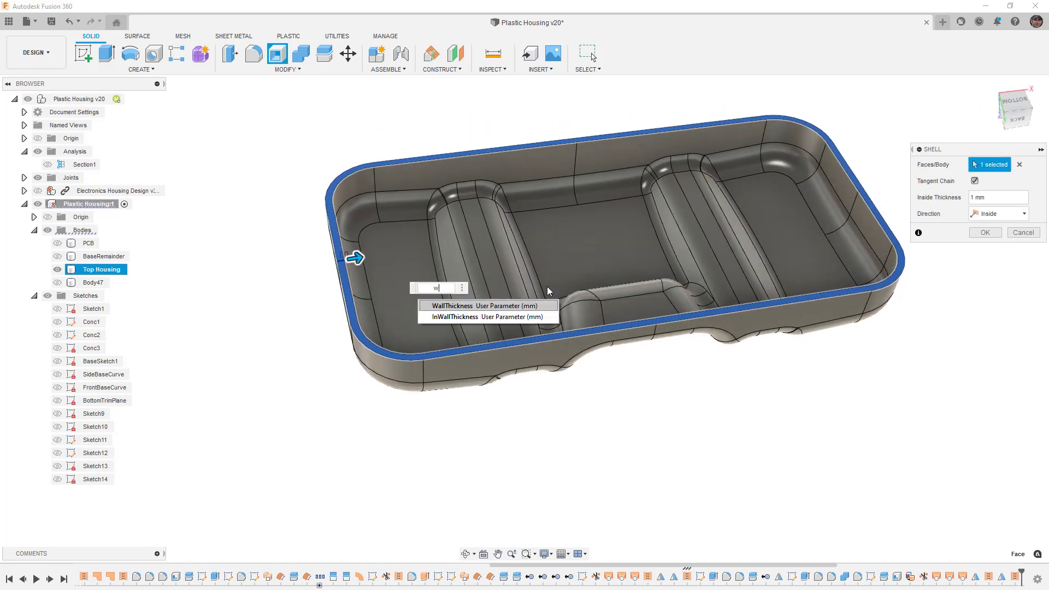
{"action": "left_click", "coordinate": [479, 305]}
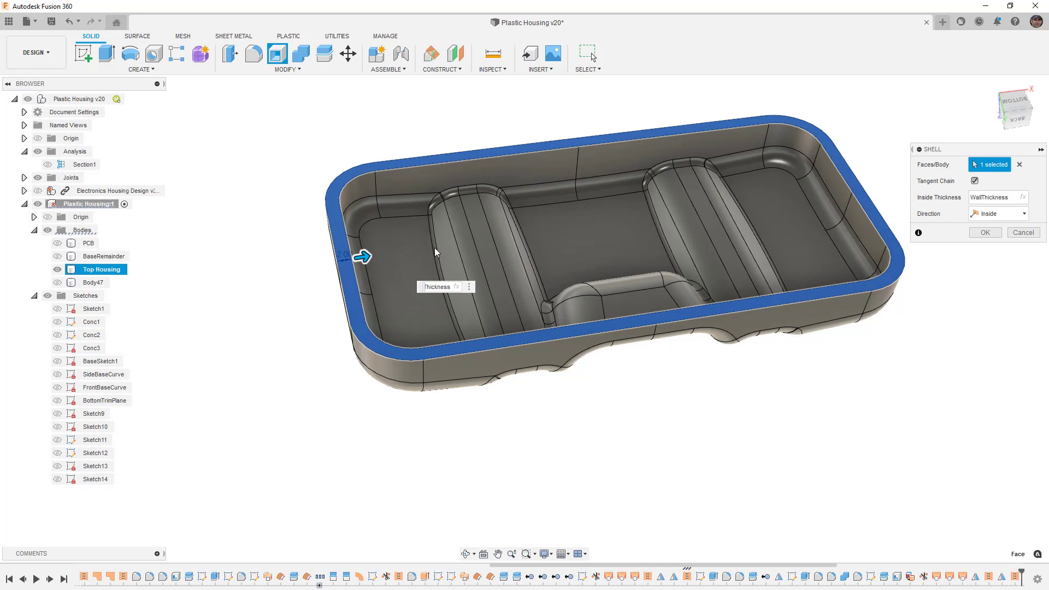
{"action": "mouse_move", "coordinate": [549, 262]}
{"action": "middle_mouse_down", "text": "shift"}
{"action": "mouse_move", "coordinate": [548, 311]}
{"action": "mouse_move", "coordinate": [549, 257]}
{"action": "mouse_move", "coordinate": [562, 303]}
{"action": "mouse_move", "coordinate": [532, 284]}
{"action": "mouse_move", "coordinate": [546, 263]}
{"action": "middle_mouse_up", "text": "shift"}
{"action": "left_click", "coordinate": [986, 233]}
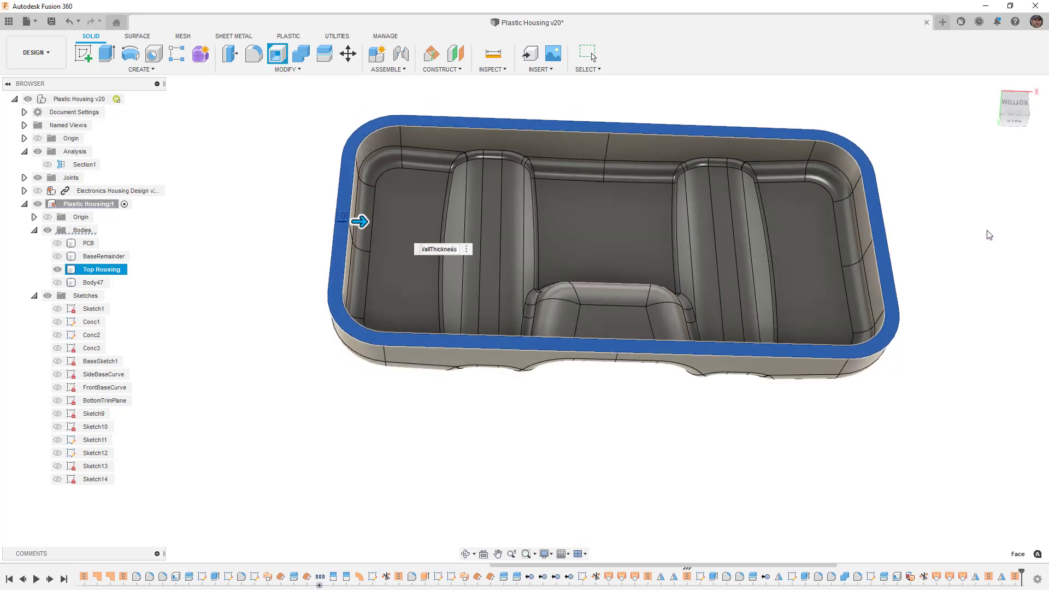
Section the shelled Top Housing with Section1 in the upright right view and show the bottom housing body below it.
{"action": "left_click", "coordinate": [48, 164]}
{"action": "middle_click_drag", "start_coordinate": [502, 222], "coordinate": [426, 213], "text": "shift"}
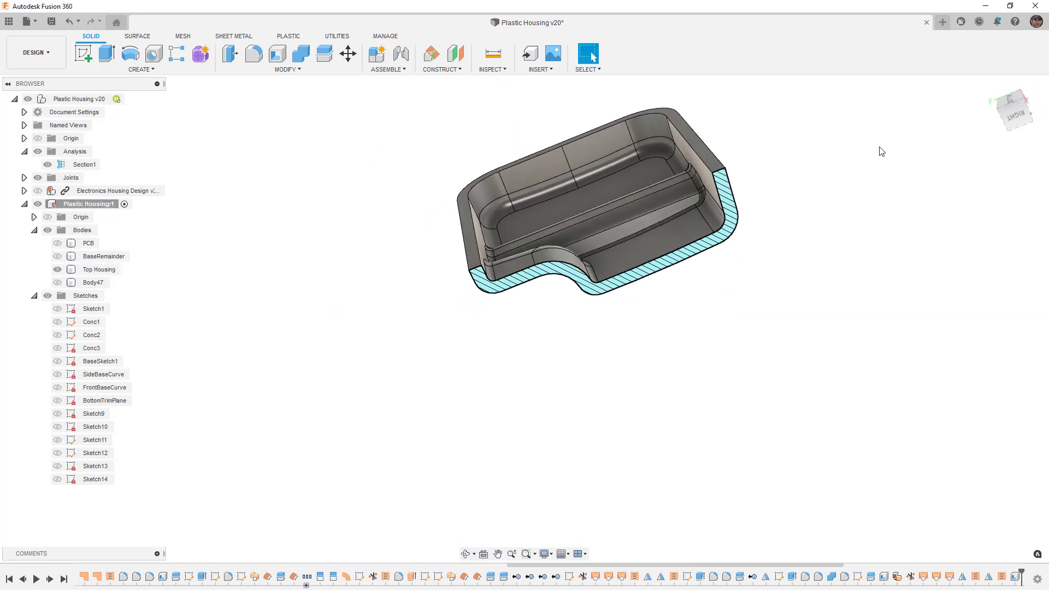
{"action": "left_click", "coordinate": [1013, 116]}
{"action": "left_click", "coordinate": [1031, 84]}
{"action": "left_click", "coordinate": [1031, 83]}
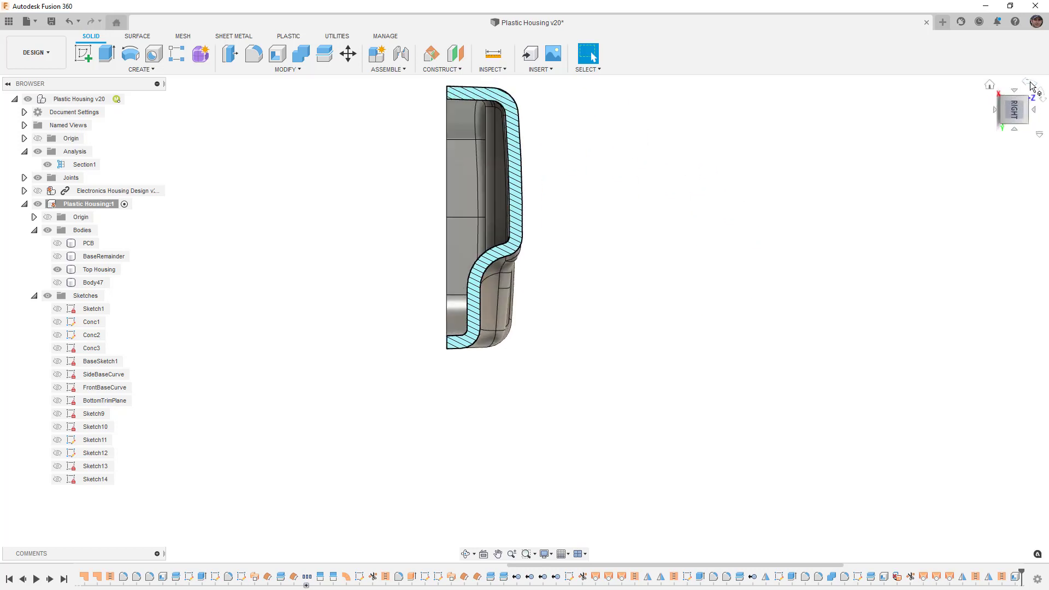
{"action": "left_click", "coordinate": [57, 283]}
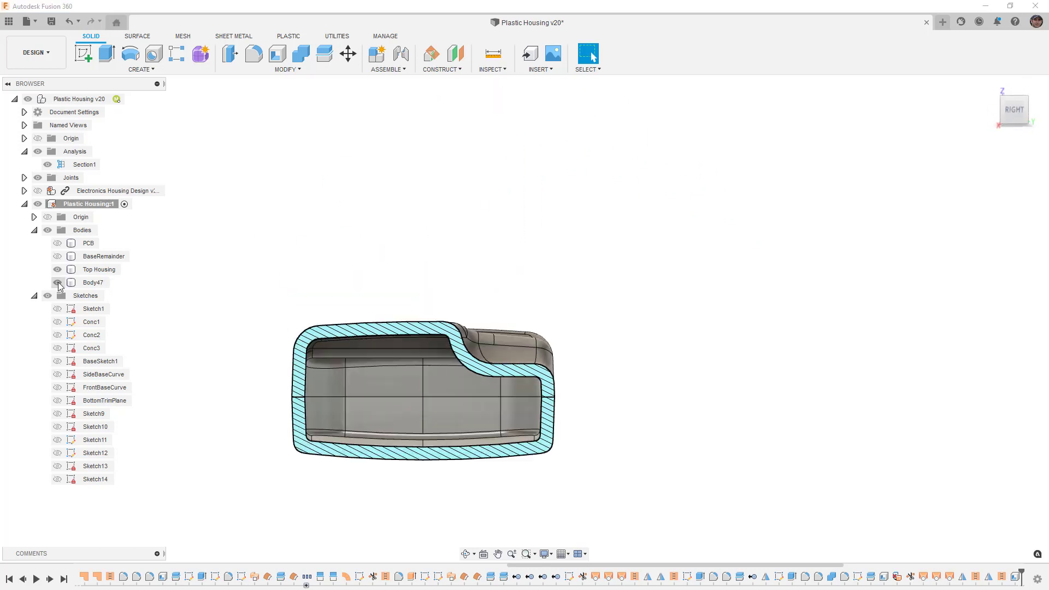
{"action": "scroll", "coordinate": [319, 394], "scroll_direction": "up", "scroll_amount": 3}
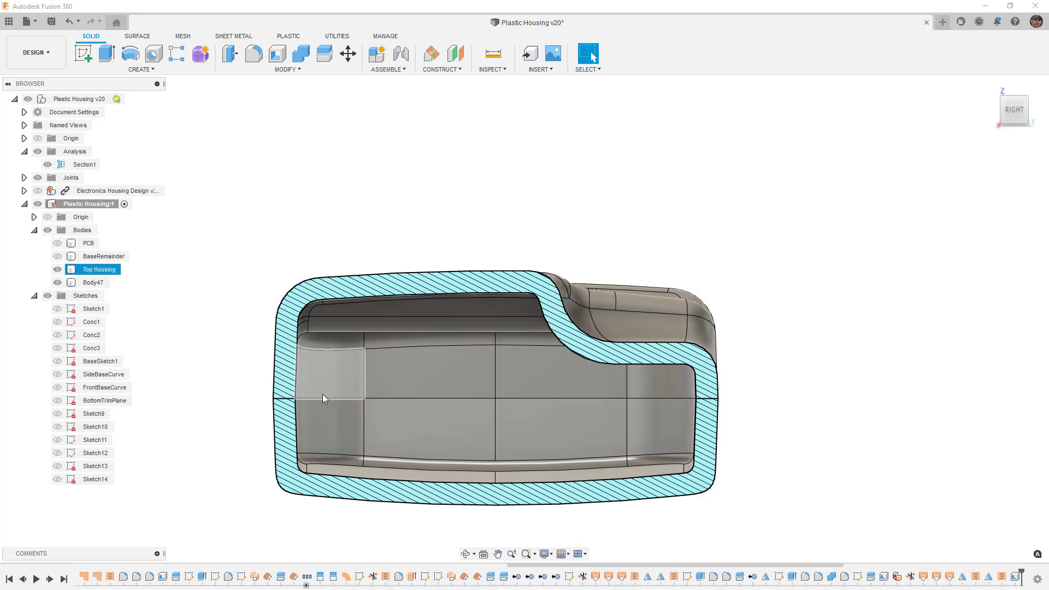
Show the Electronics Housing Design component and examine how its boards and connectors fit inside the sectioned housing.
{"action": "left_click", "coordinate": [37, 190]}
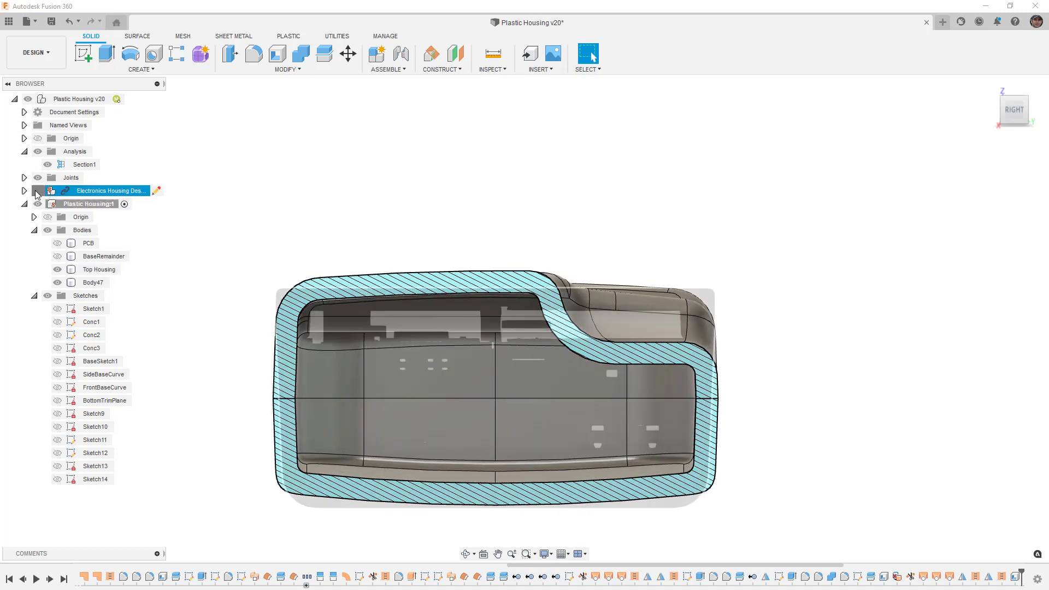
{"action": "scroll", "coordinate": [552, 305], "scroll_direction": "up", "scroll_amount": 4}
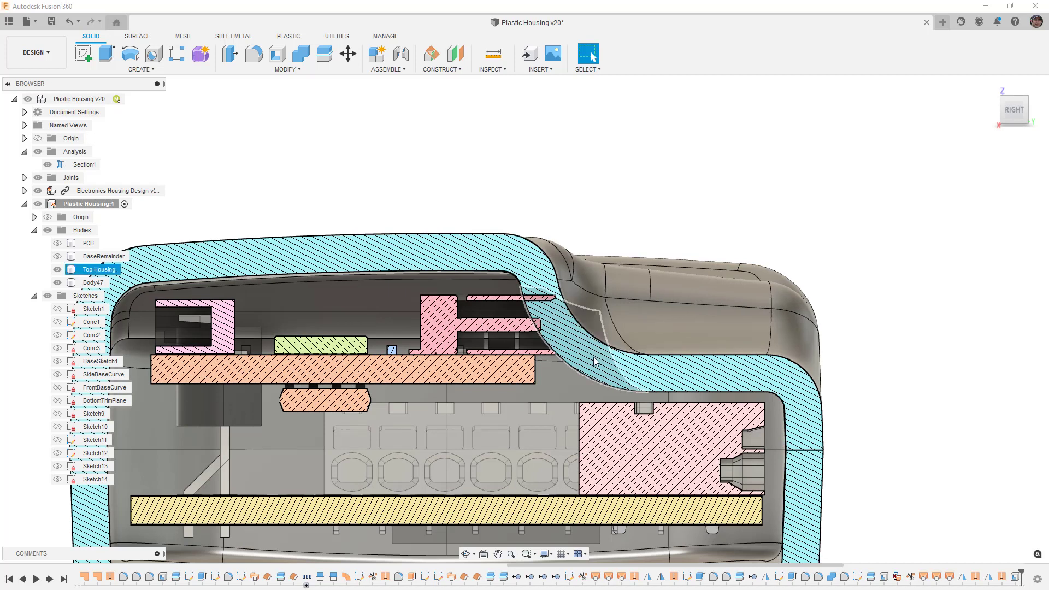
{"action": "scroll", "coordinate": [570, 300], "scroll_direction": "down", "scroll_amount": 5}
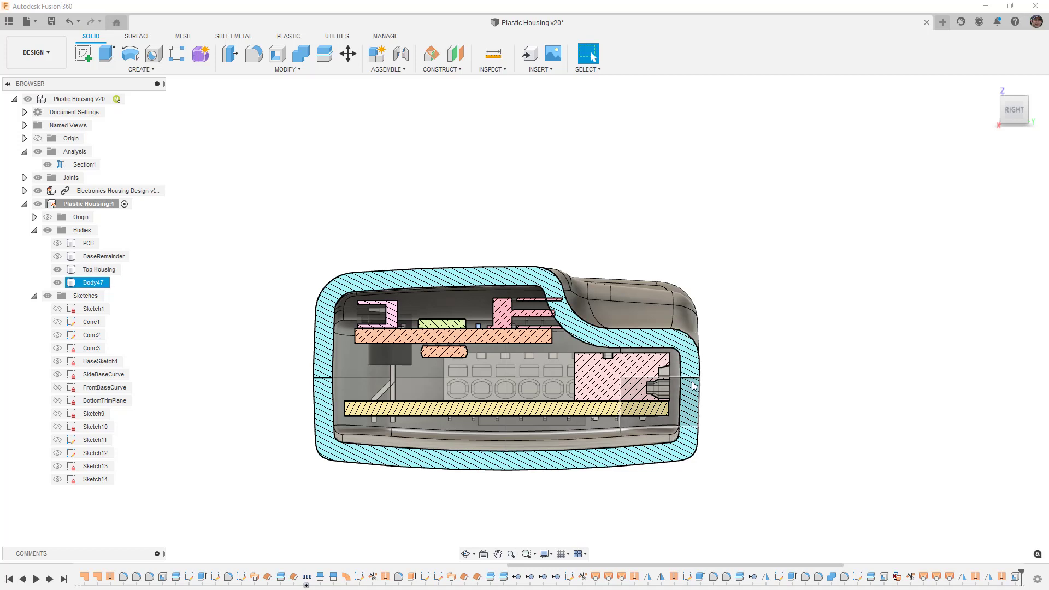
{"action": "scroll", "coordinate": [698, 377], "scroll_direction": "up", "scroll_amount": 3}
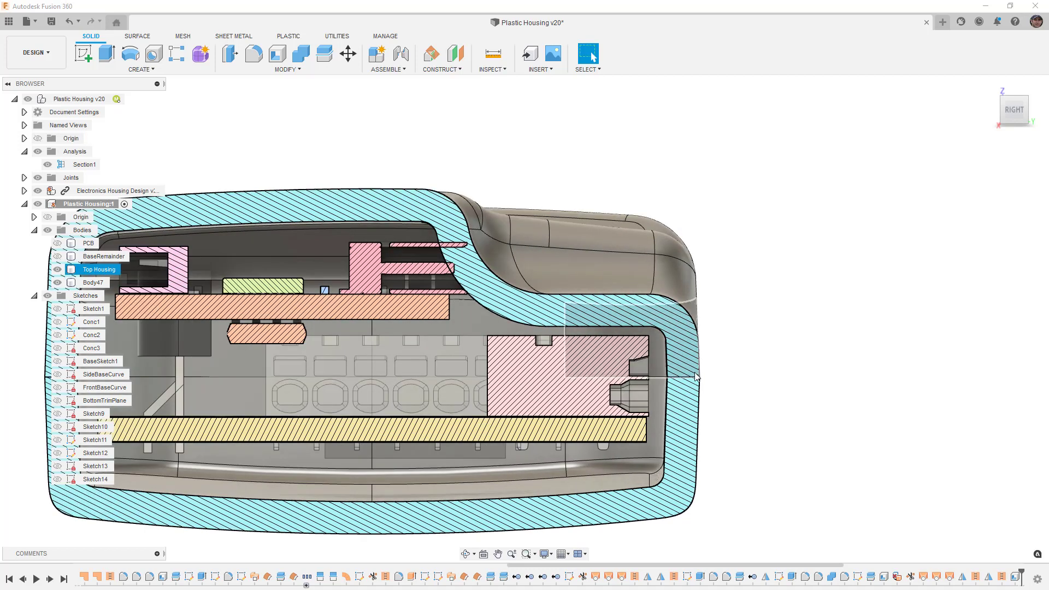
{"action": "scroll", "coordinate": [742, 405], "scroll_direction": "down", "scroll_amount": 5}
{"action": "middle_click_drag", "start_coordinate": [737, 409], "coordinate": [593, 56], "text": "shift"}
{"action": "middle_click_drag", "start_coordinate": [666, 435], "coordinate": [612, 432], "text": "shift"}
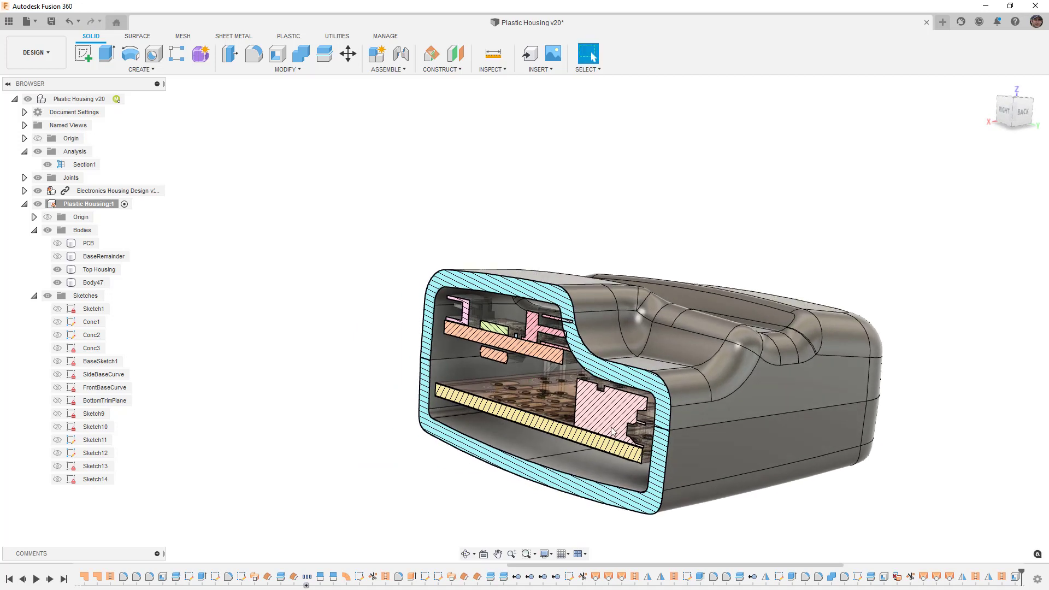
Hide the Section1 analysis and view the complete closed housing from the home view.
{"action": "left_click", "coordinate": [47, 165]}
{"action": "scroll", "coordinate": [664, 214], "scroll_direction": "down", "scroll_amount": 5}
{"action": "middle_click_drag", "start_coordinate": [710, 214], "coordinate": [727, 257], "text": "shift"}
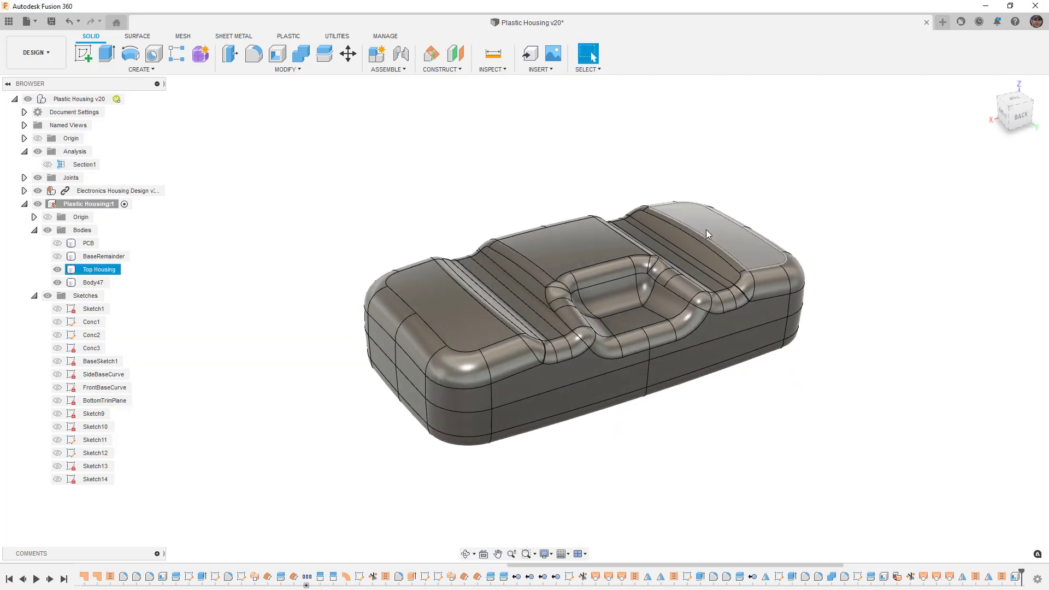
{"action": "left_click", "coordinate": [989, 85]}
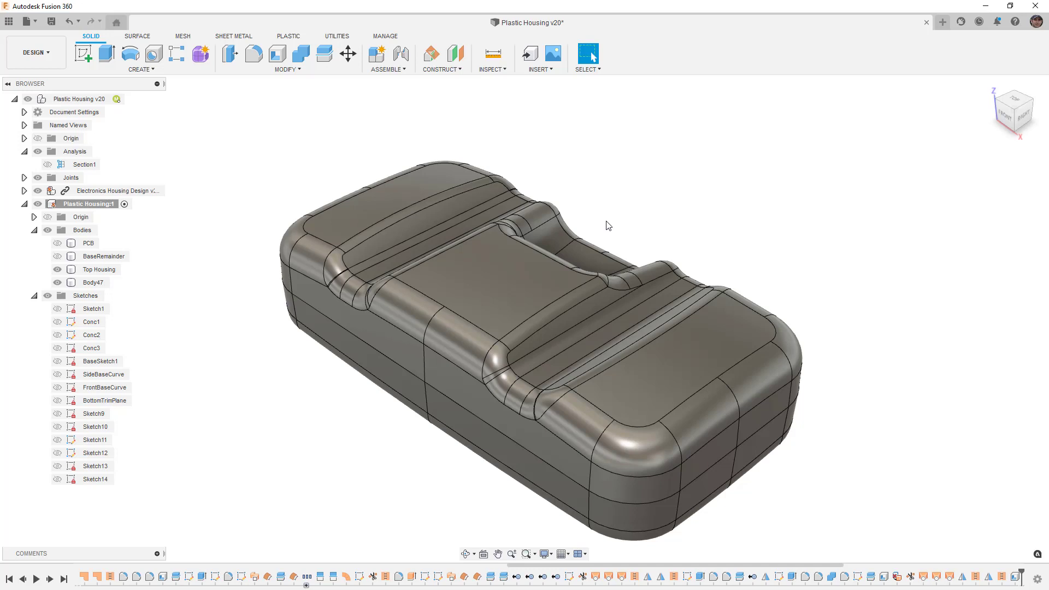
{"action": "left_click", "coordinate": [557, 227]}
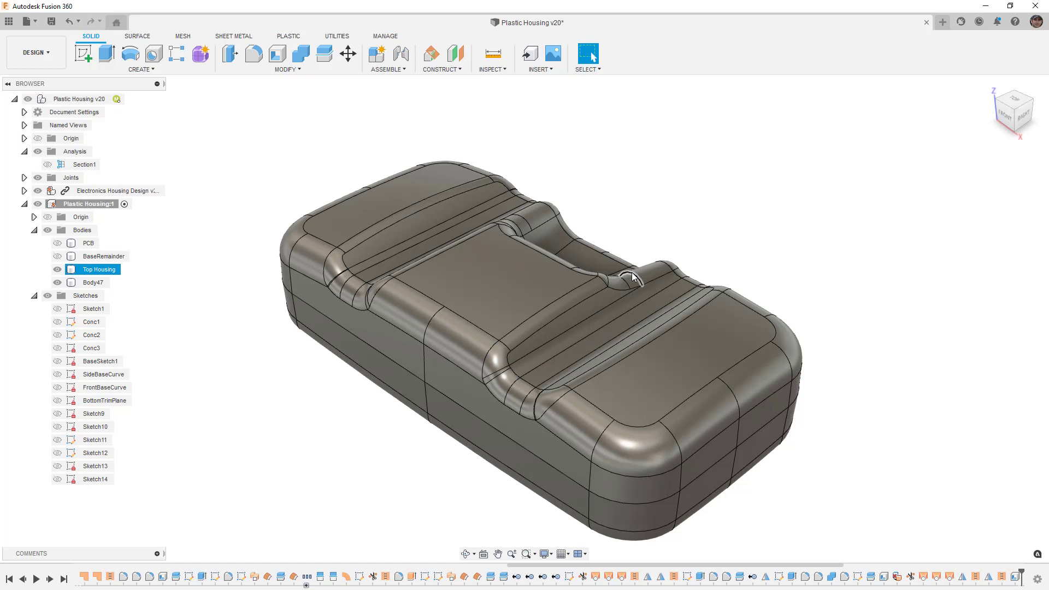
Examine the underside, corners and end faces of the closed housing, then restore the home view.
{"action": "key", "text": "Escape"}
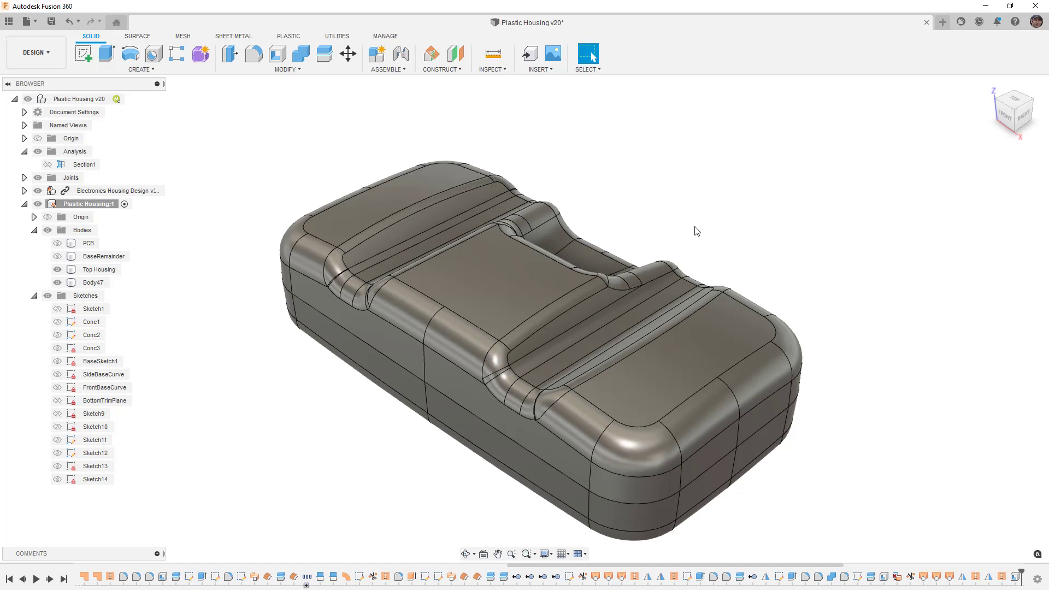
{"action": "middle_click_drag", "start_coordinate": [695, 233], "coordinate": [700, 349], "text": "shift"}
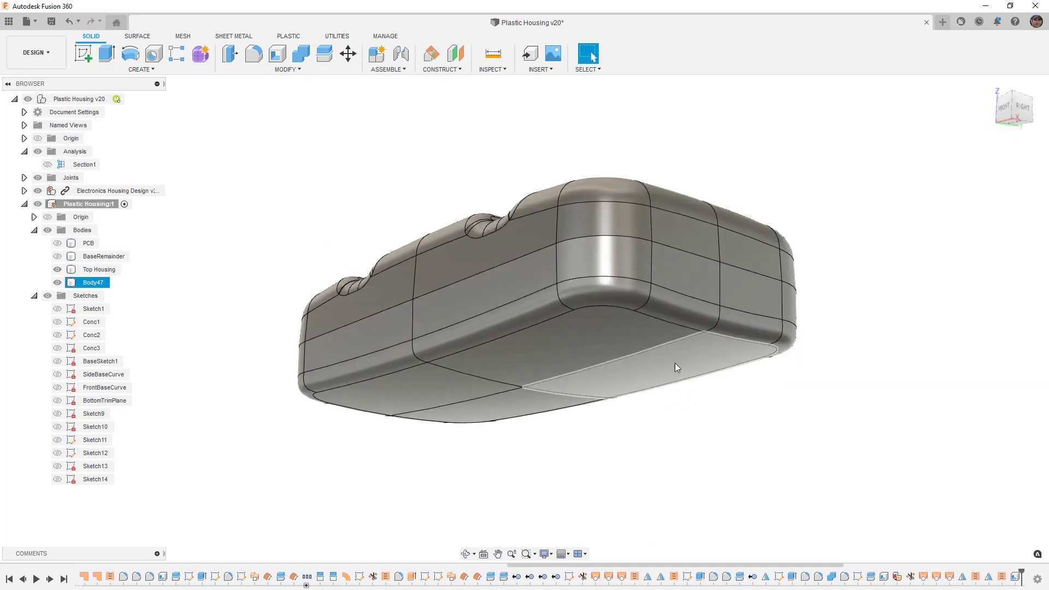
{"action": "middle_click_drag", "start_coordinate": [627, 293], "coordinate": [831, 213], "text": "shift"}
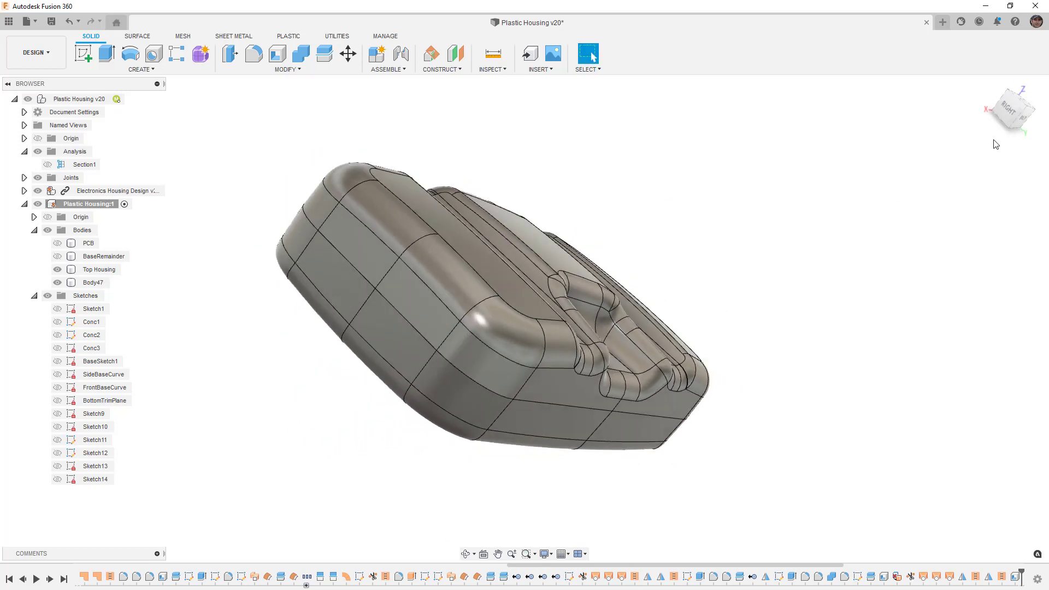
{"action": "left_click", "coordinate": [990, 87]}
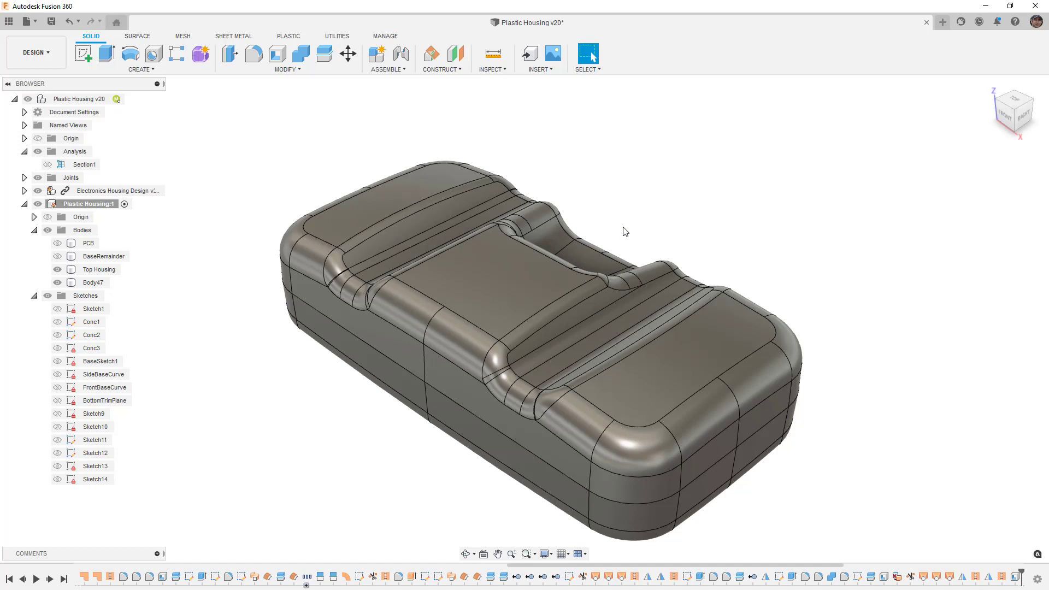
Inspect the closed housing's outer surfaces from the top, front and right sides, finishing in the home view.
{"action": "left_click", "coordinate": [578, 234]}
{"action": "mouse_move", "coordinate": [578, 235]}
{"action": "middle_mouse_down", "text": "shift"}
{"action": "mouse_move", "coordinate": [587, 300]}
{"action": "mouse_move", "coordinate": [593, 306]}
{"action": "mouse_move", "coordinate": [622, 279]}
{"action": "middle_mouse_up", "text": "shift"}
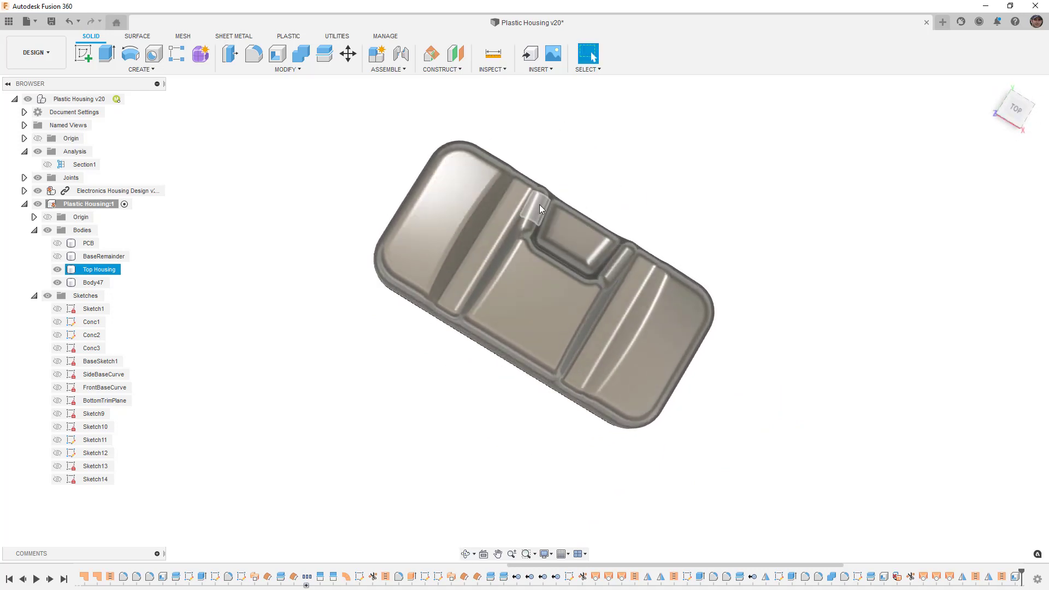
{"action": "middle_click_drag", "start_coordinate": [546, 313], "coordinate": [573, 346], "text": "shift"}
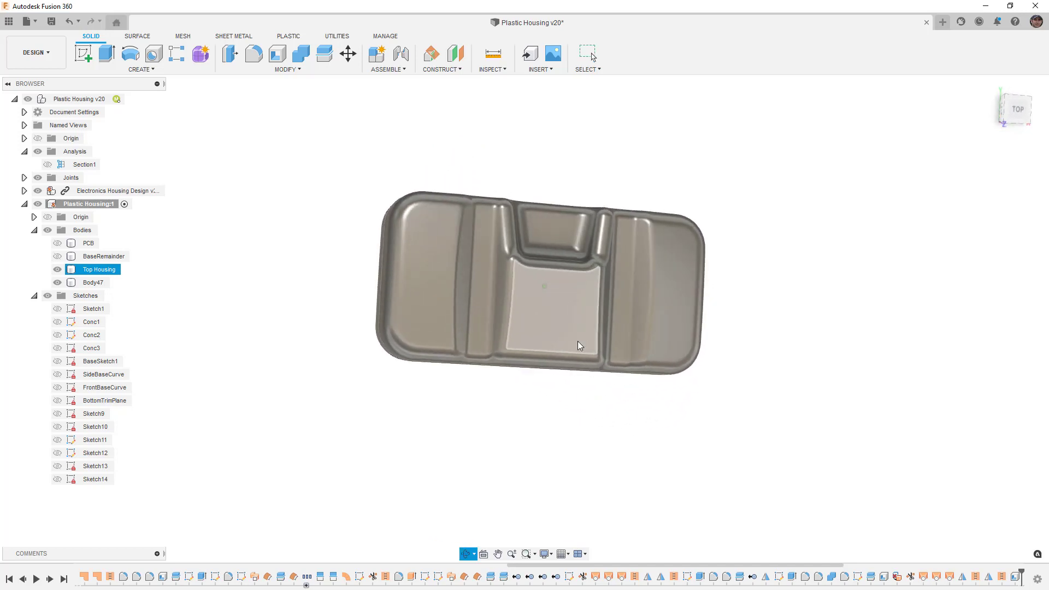
{"action": "left_click", "coordinate": [1019, 113]}
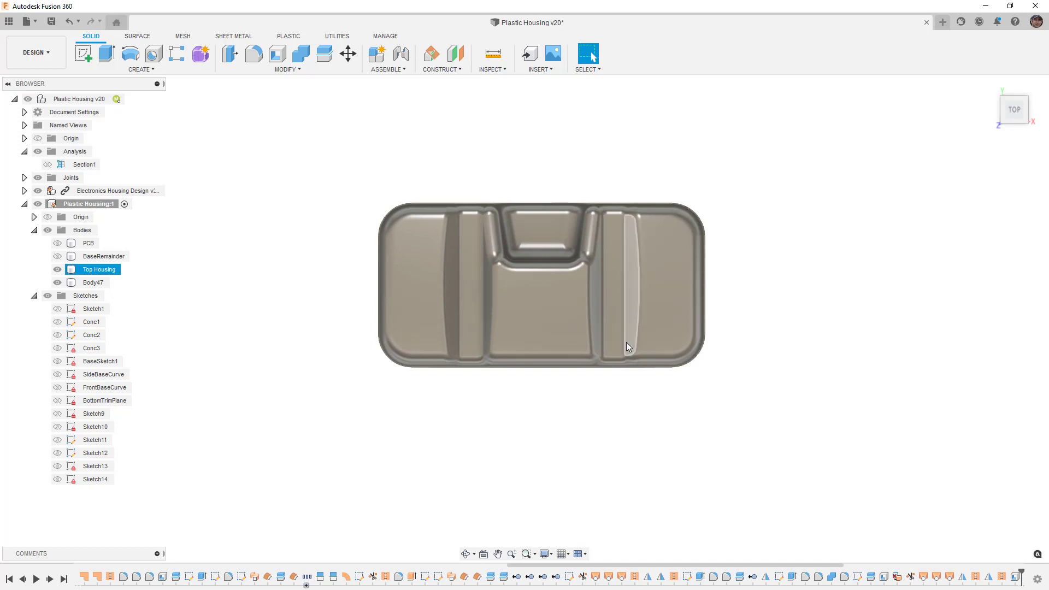
{"action": "middle_click_drag", "start_coordinate": [622, 374], "coordinate": [621, 271], "text": "shift"}
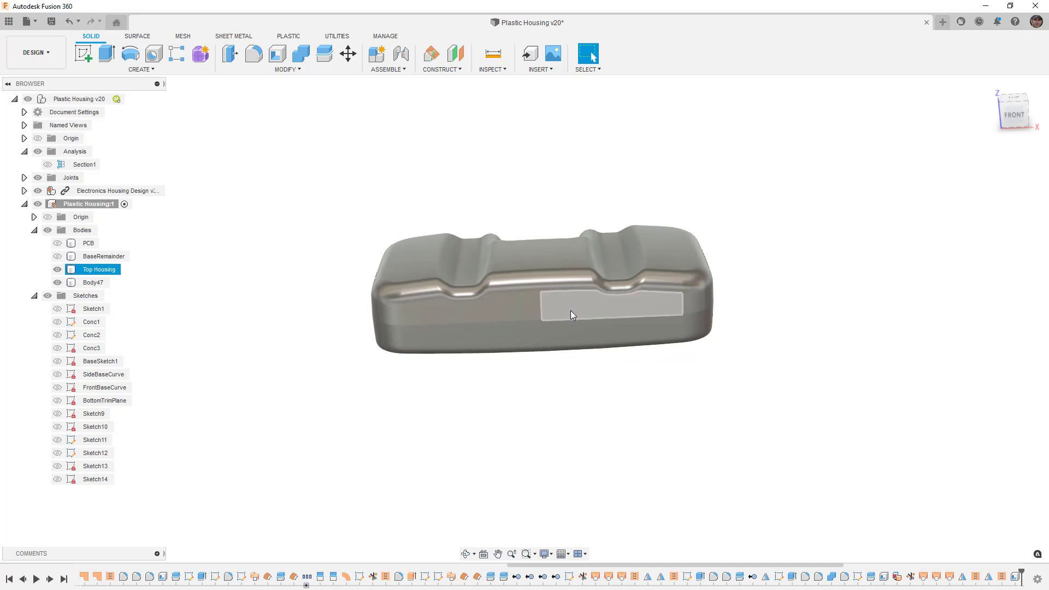
{"action": "middle_click_drag", "start_coordinate": [647, 322], "coordinate": [573, 360], "text": "shift"}
{"action": "left_click", "coordinate": [573, 358]}
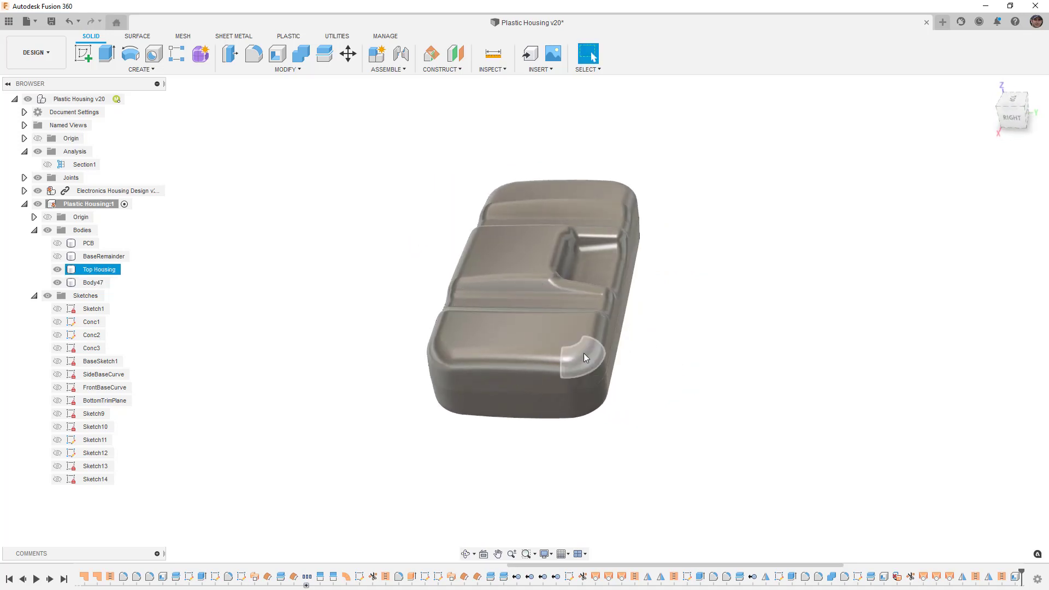
{"action": "key", "text": "Escape"}
{"action": "left_click", "coordinate": [990, 80]}
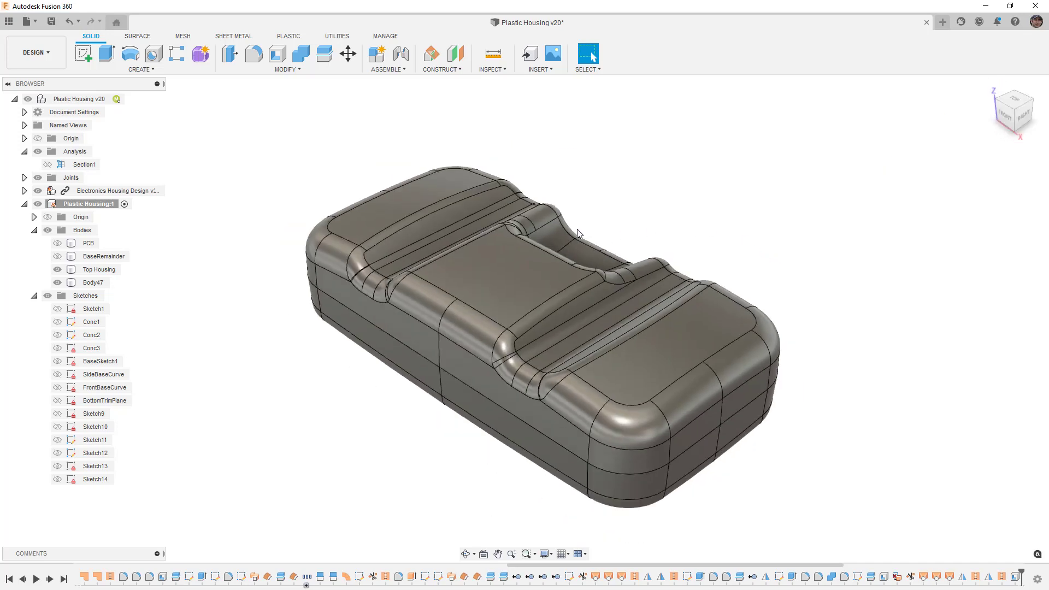
{"action": "left_click", "coordinate": [575, 233]}
{"action": "key", "text": "Escape"}
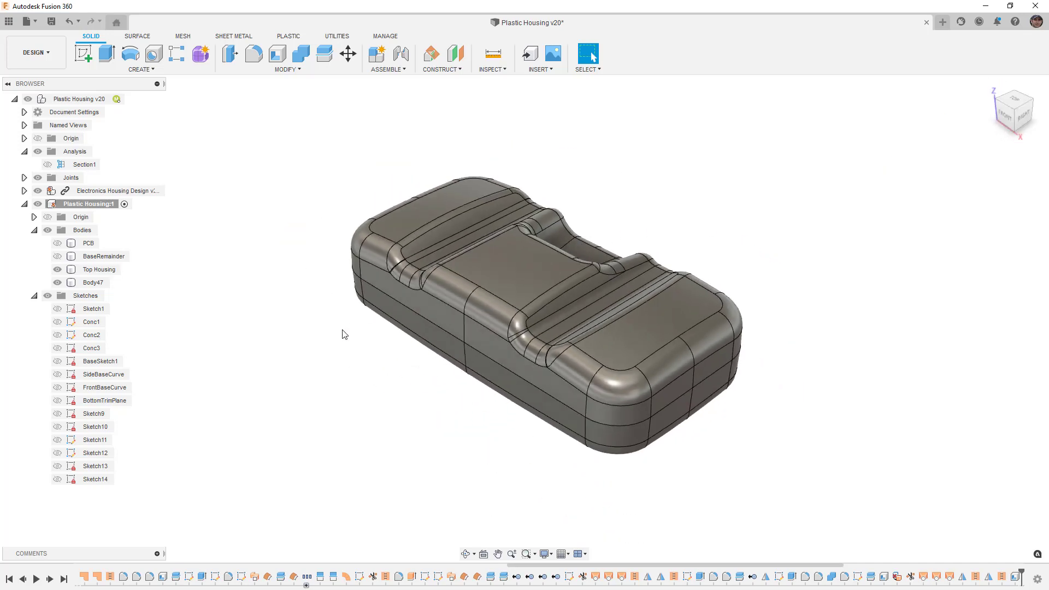